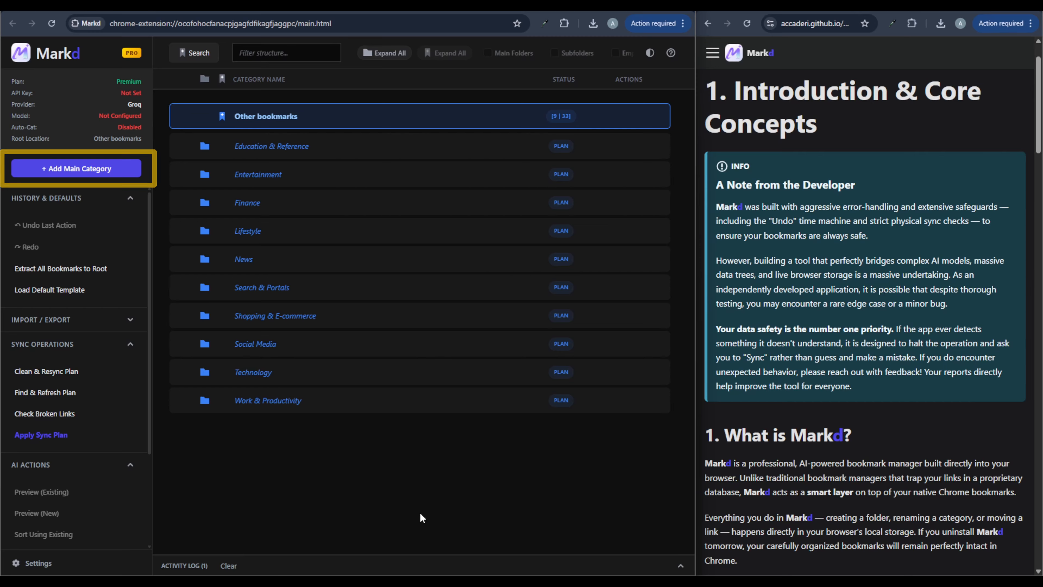
Look through the sidebar's action groups from History & Defaults down to Danger Zone.
scroll(103, 461, "down", 1)
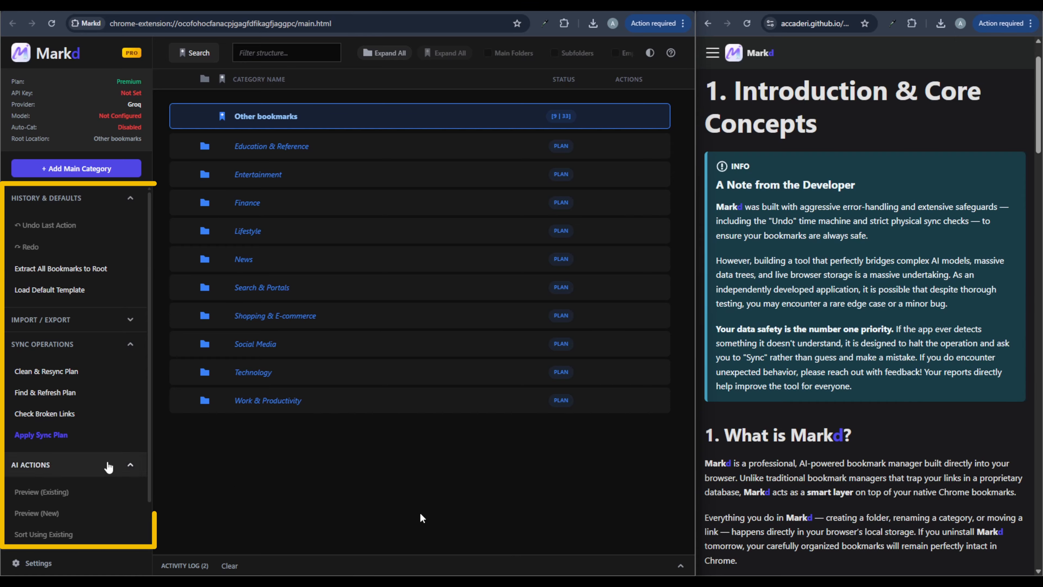
left_click(119, 538)
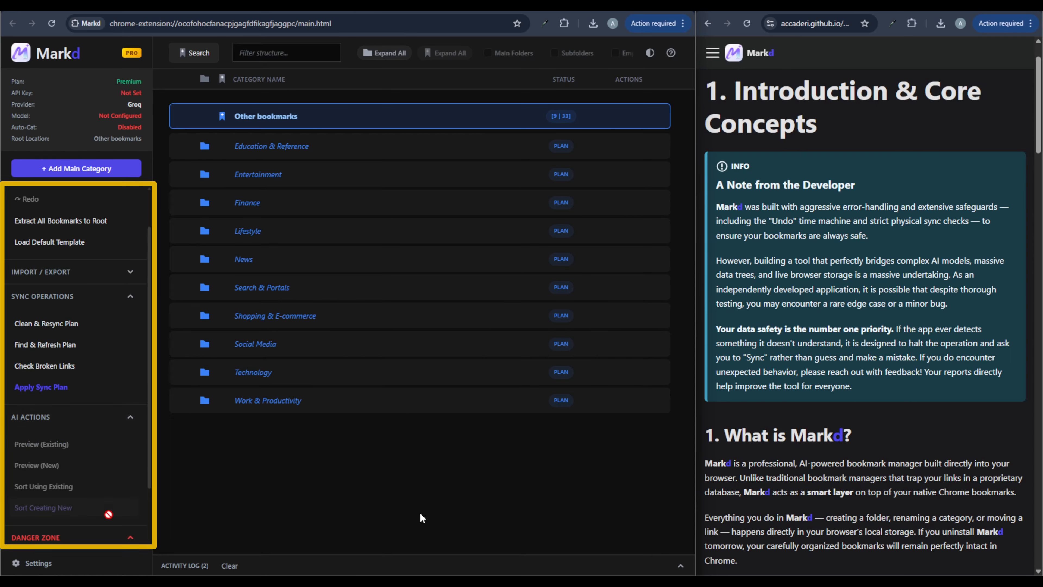
scroll(108, 515, "down", 2)
scroll(108, 514, "up", 2)
scroll(108, 515, "up", 1)
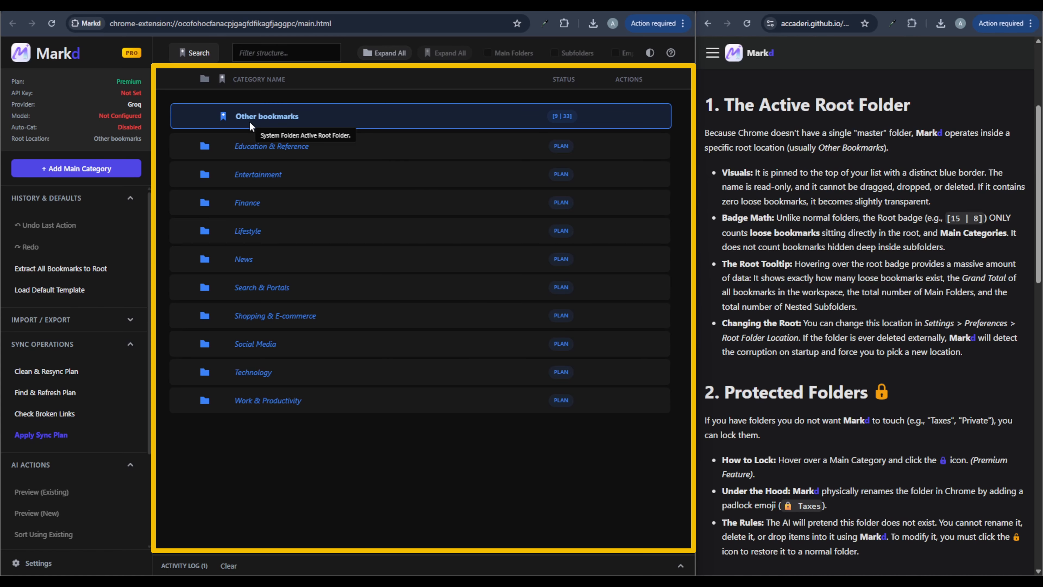
Expand the bookmark list of the Other bookmarks root folder, inspect its count badge, and collapse the list again.
left_click(224, 118)
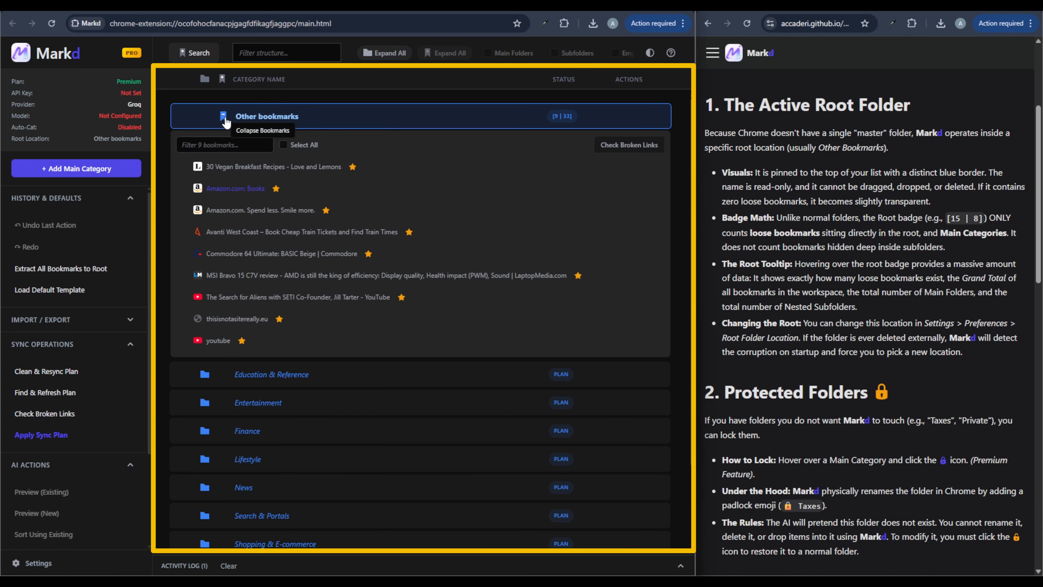
mouse_move(567, 117)
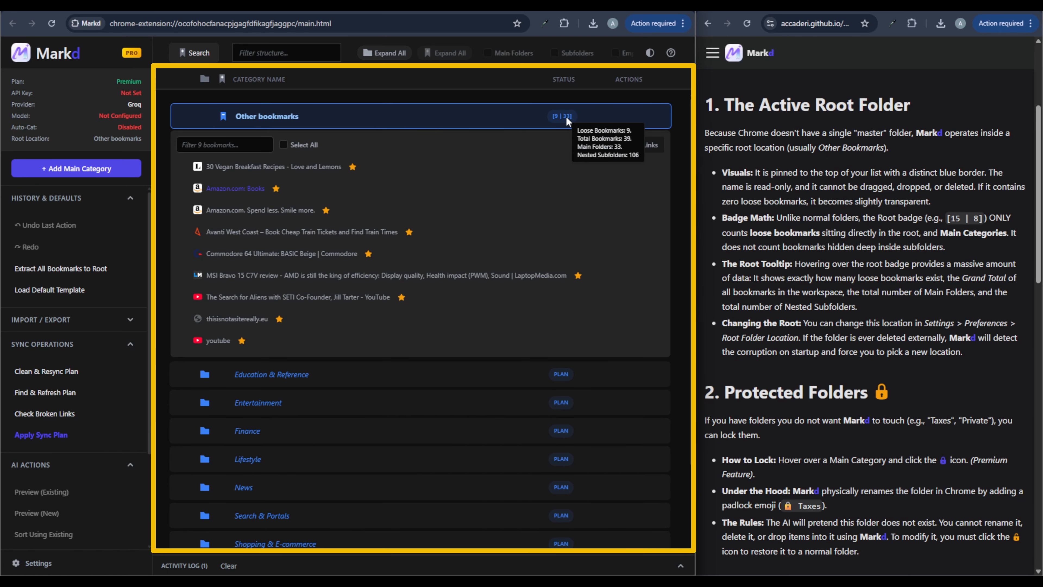
mouse_move(290, 118)
left_click(224, 119)
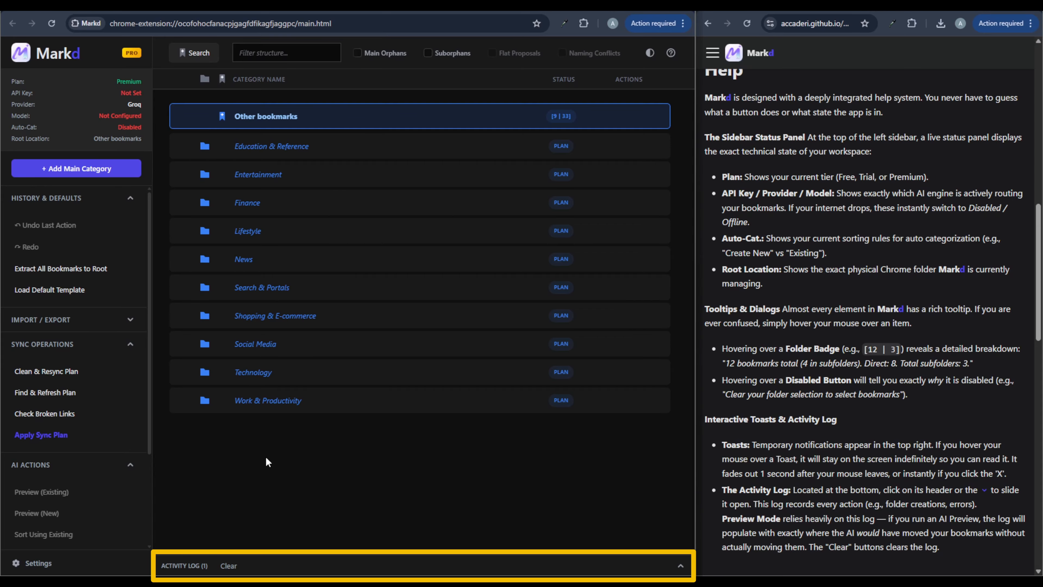
Open the activity log to view its entries and collapse it again.
left_click(268, 564)
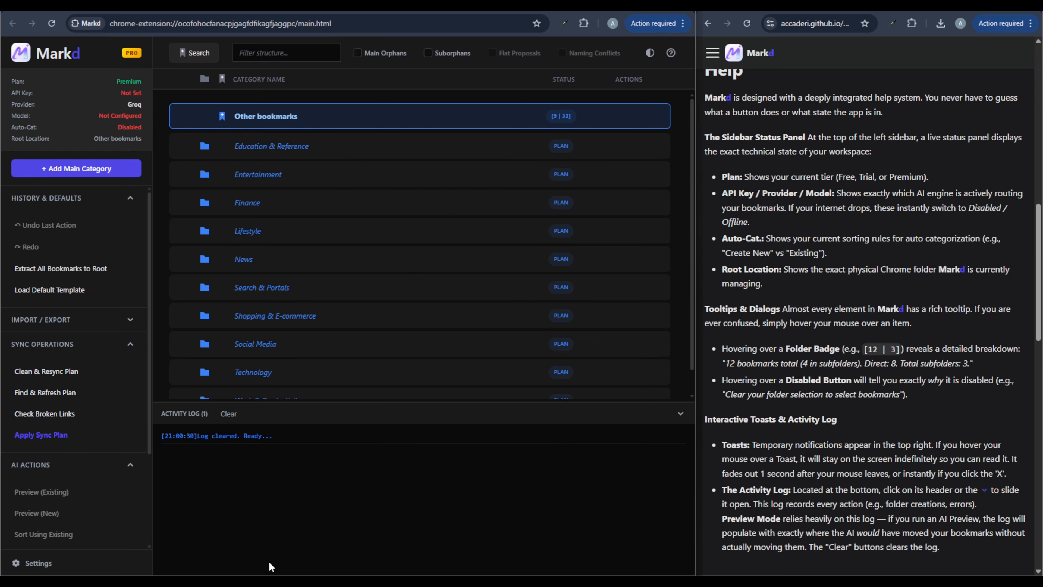
left_click(288, 421)
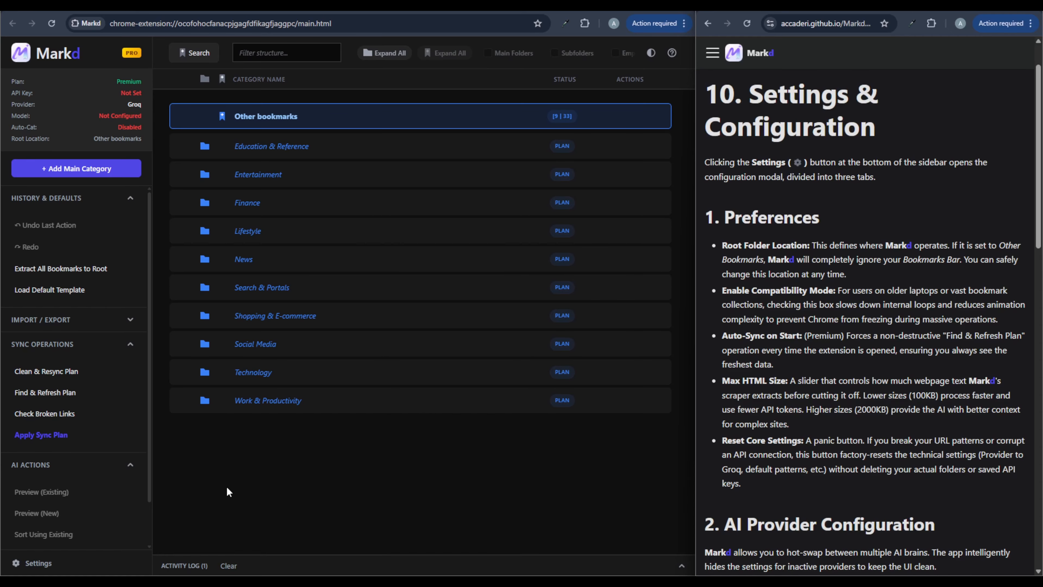
Check the root folder location options in the settings, keep Other bookmarks, and close the settings.
left_click(83, 559)
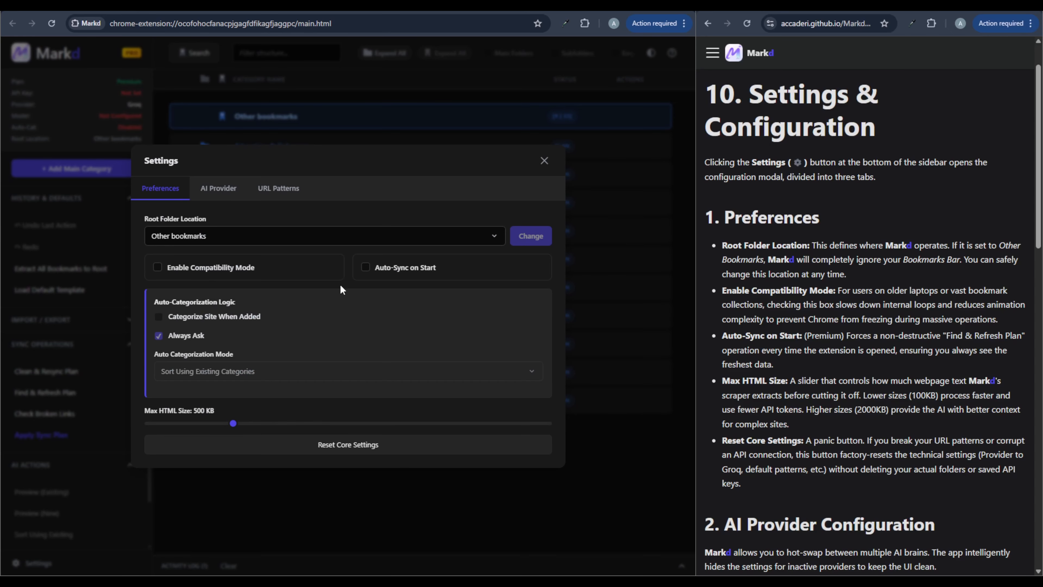
left_click(345, 236)
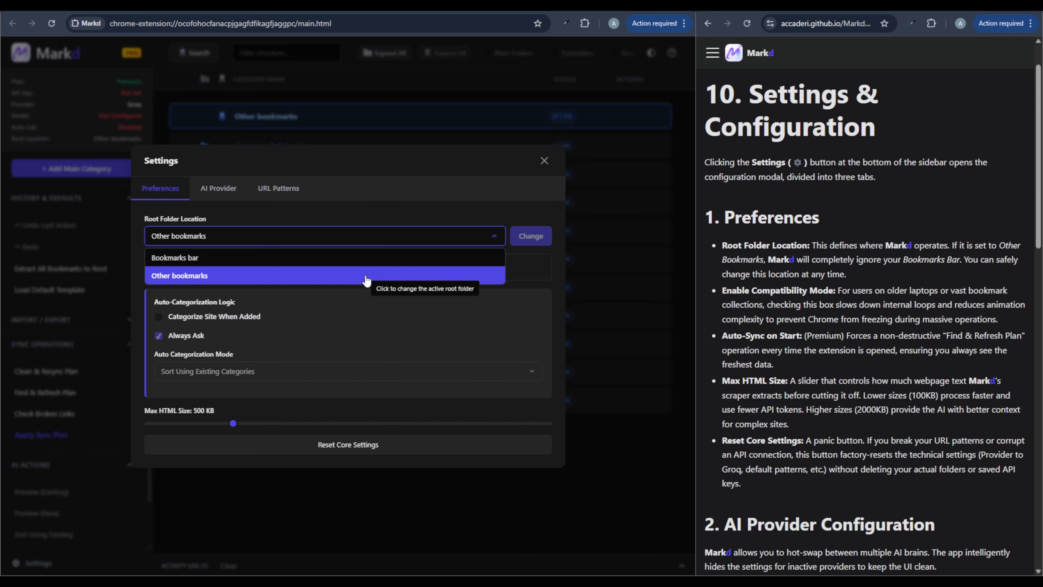
left_click(365, 275)
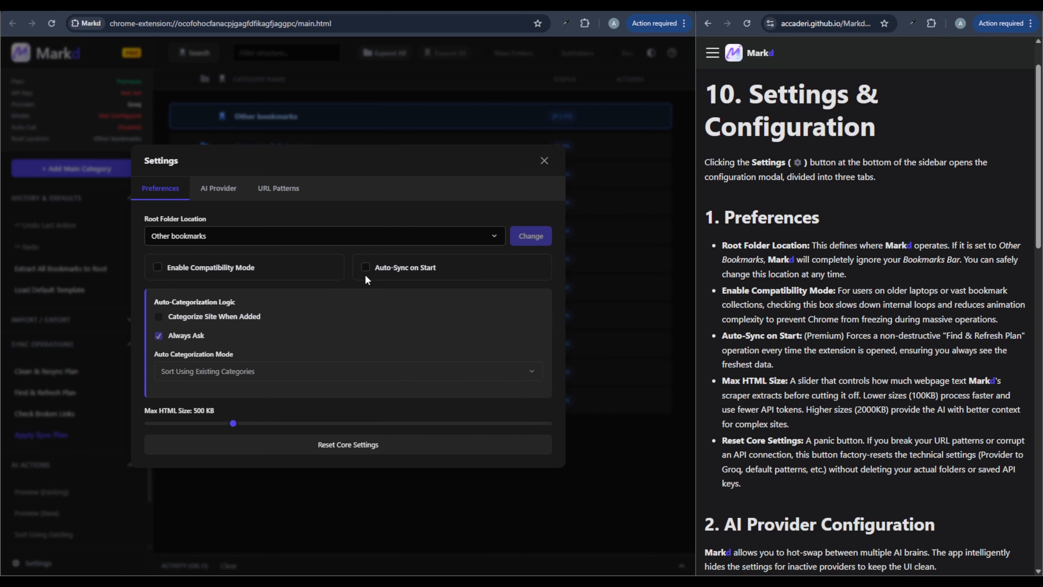
left_click(544, 162)
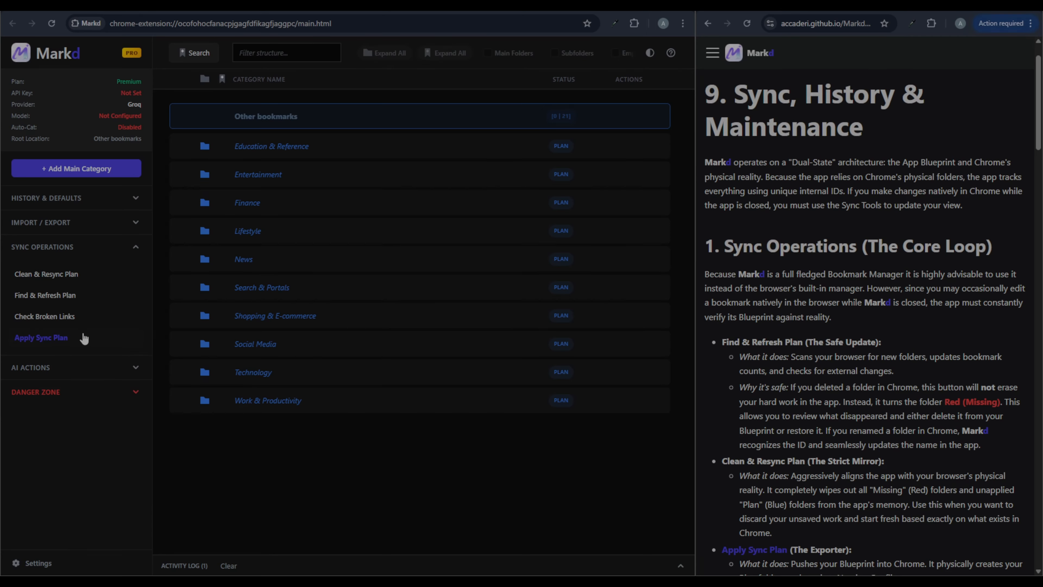
Clean and resync the plan, and expand the subfolders of New folder [1].
left_click(46, 274)
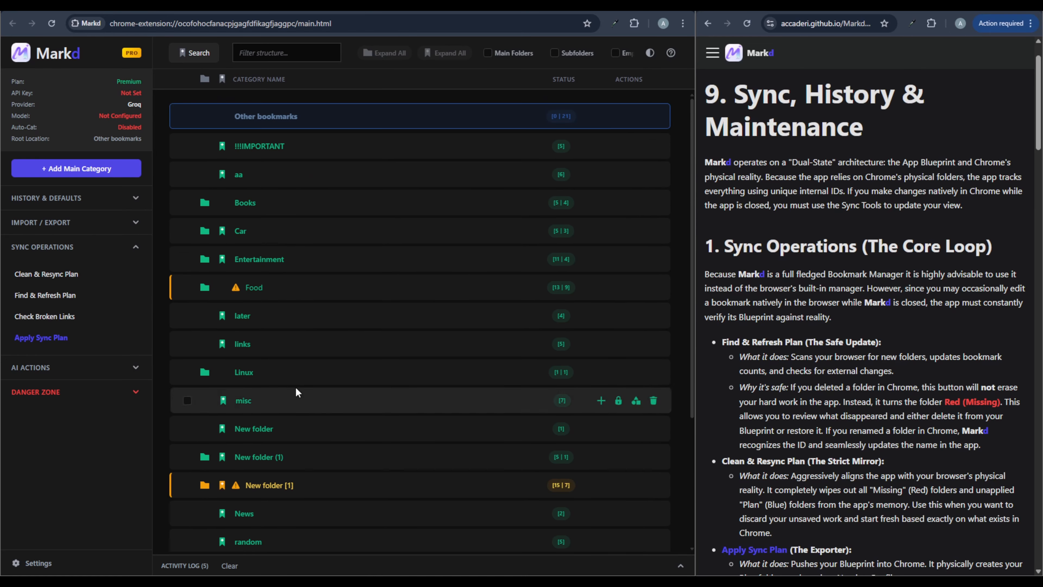
left_click(296, 485)
scroll(296, 452, "down", 7)
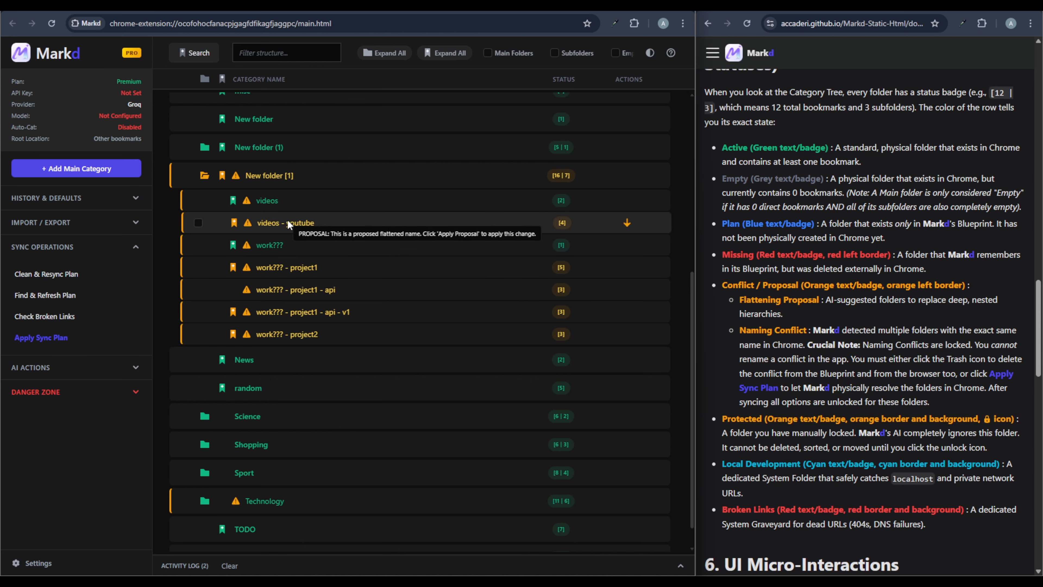
View the bookmarks in the videos subfolder, and expand the subfolders of the Technology category.
left_click(234, 201)
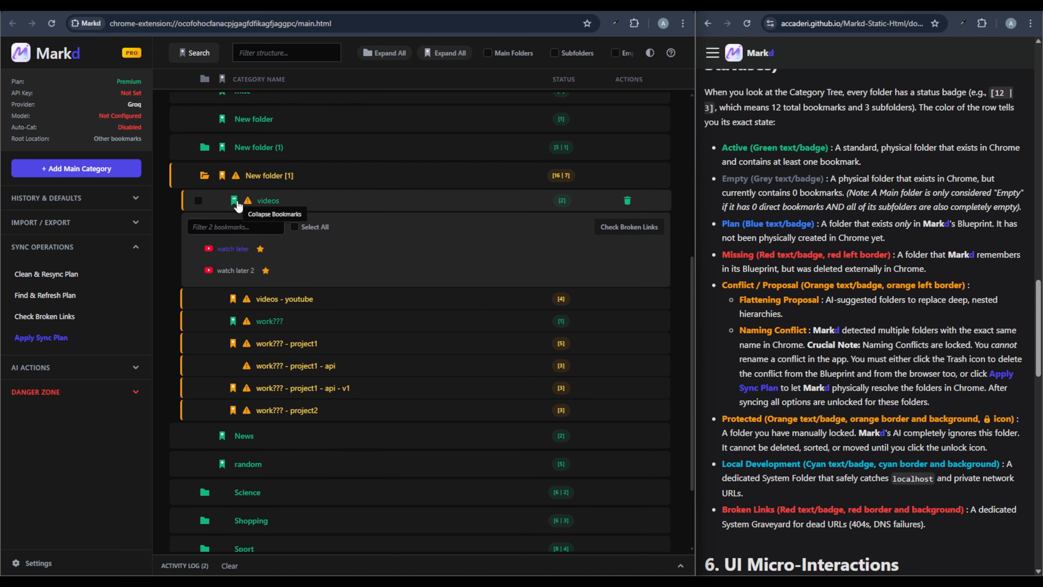
left_click(234, 201)
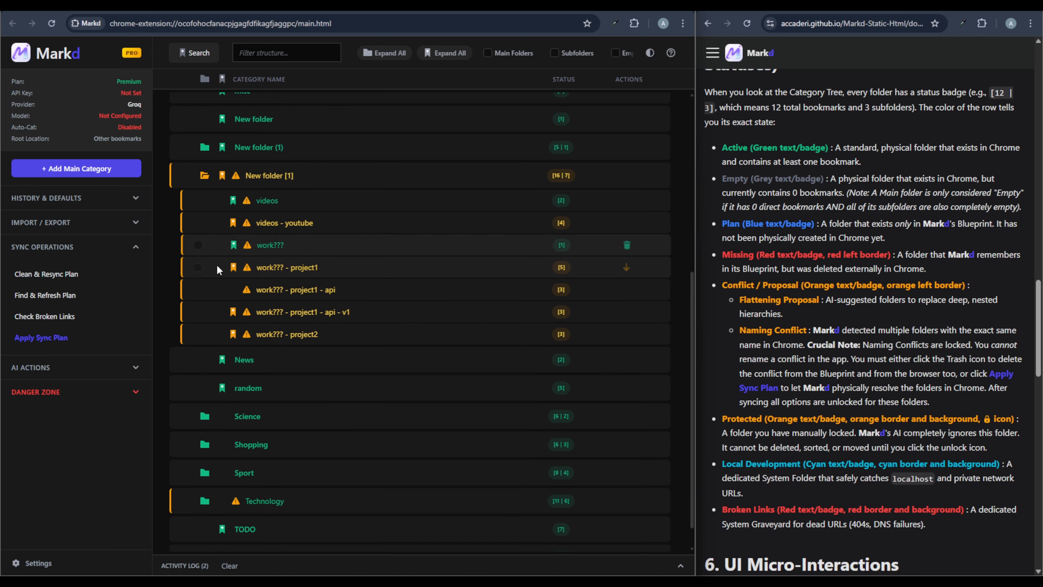
scroll(217, 269, "down", 1)
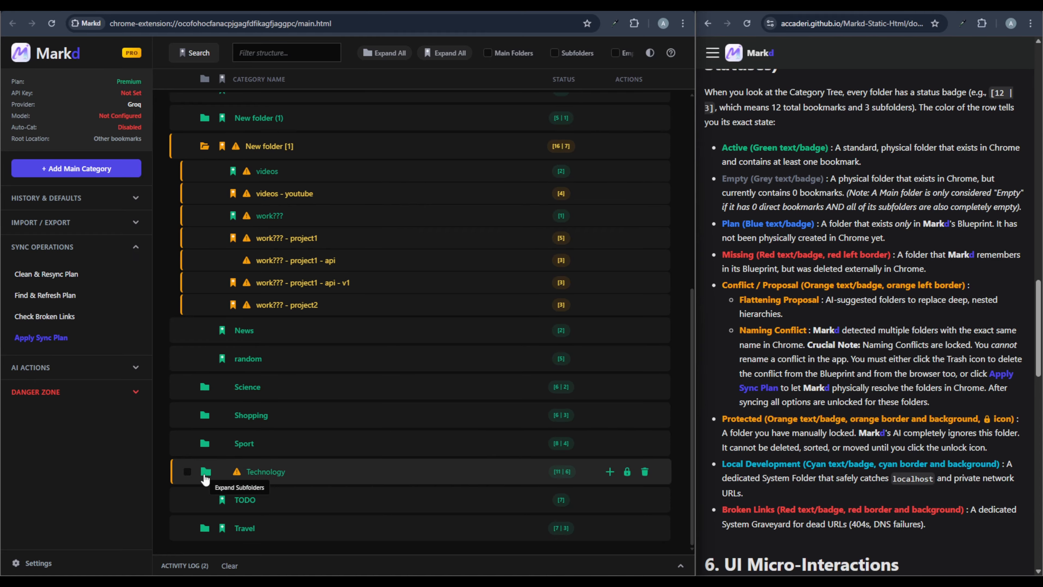
left_click(206, 474)
scroll(230, 452, "down", 4)
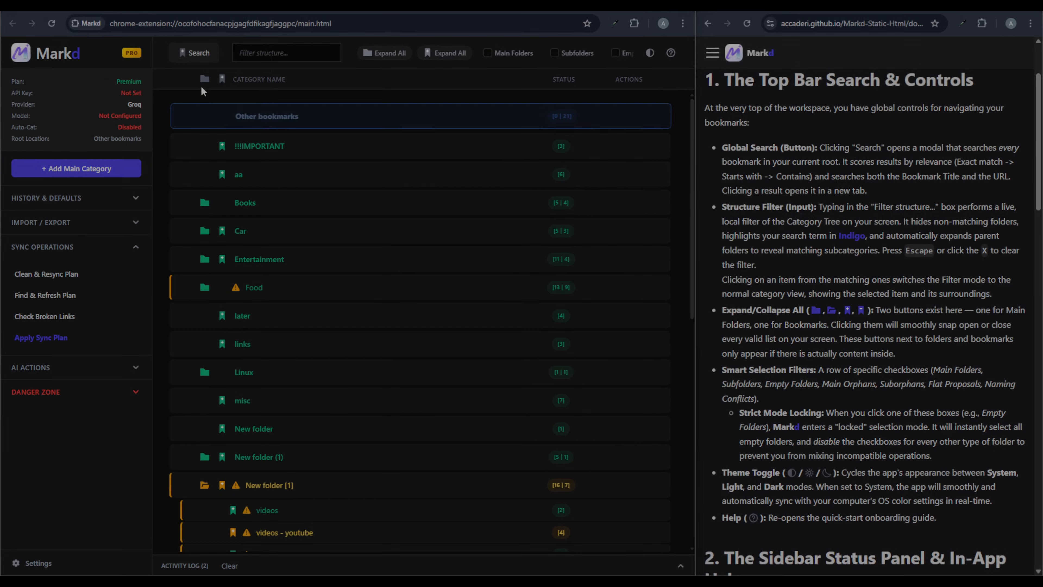
Search all bookmarks for "tas" and close the search dialog.
left_click(198, 52)
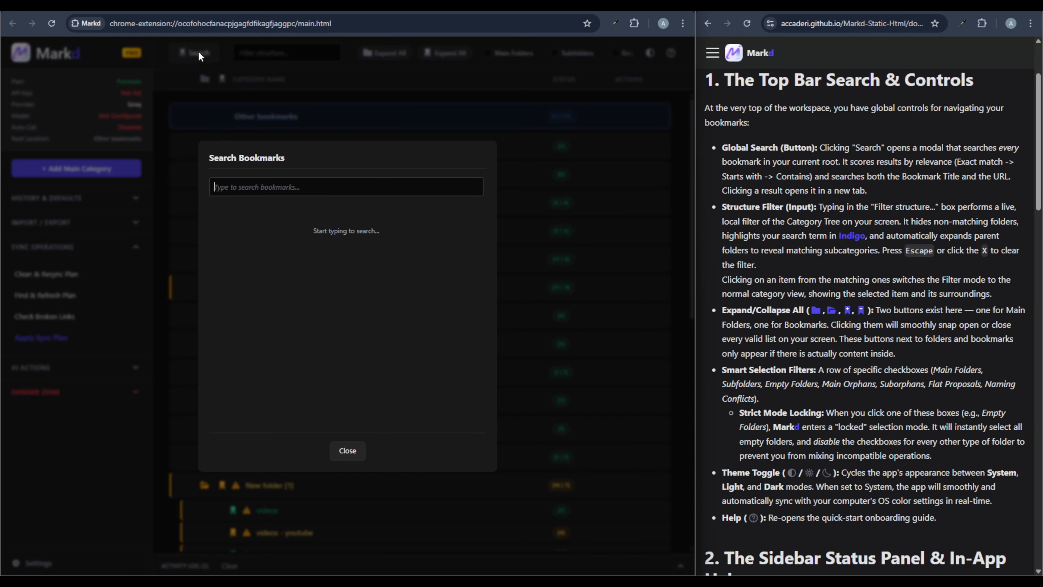
type("tas")
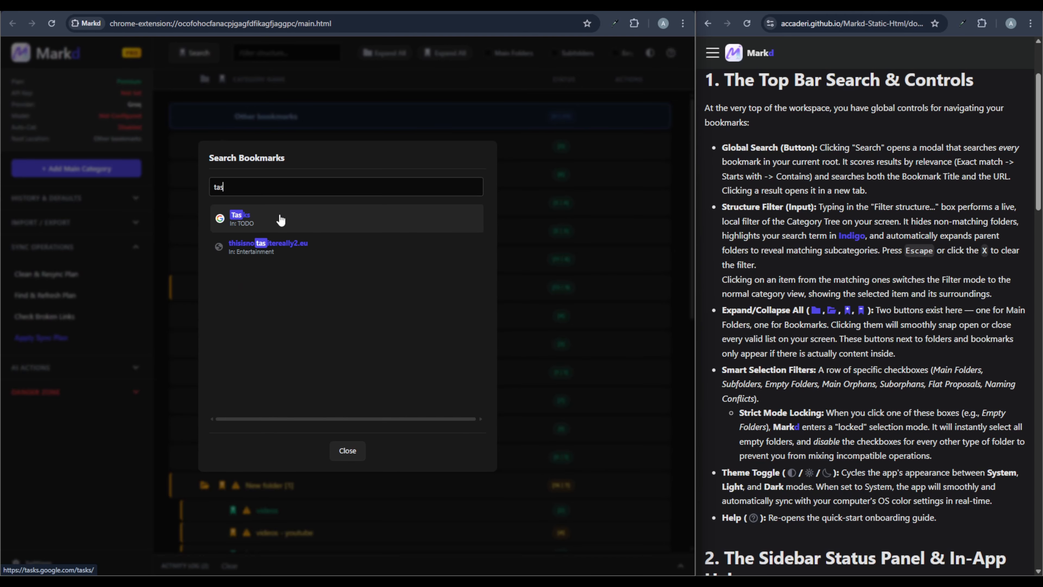
left_click(347, 451)
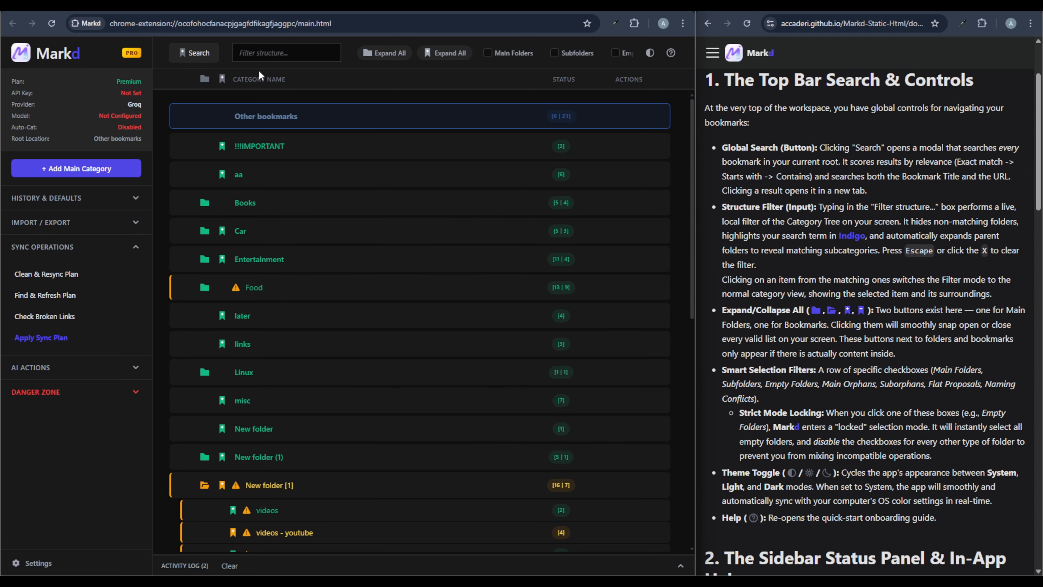
Filter the category structure by "todo", go to the TODO folder and expand its bookmarks.
left_click(265, 53)
type("todo")
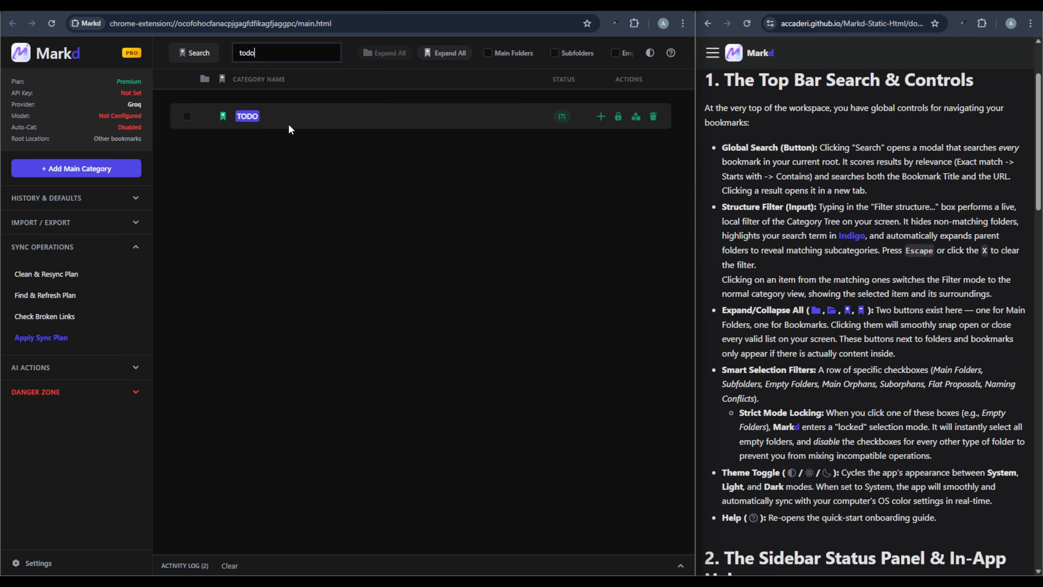
left_click(287, 116)
left_click(223, 499)
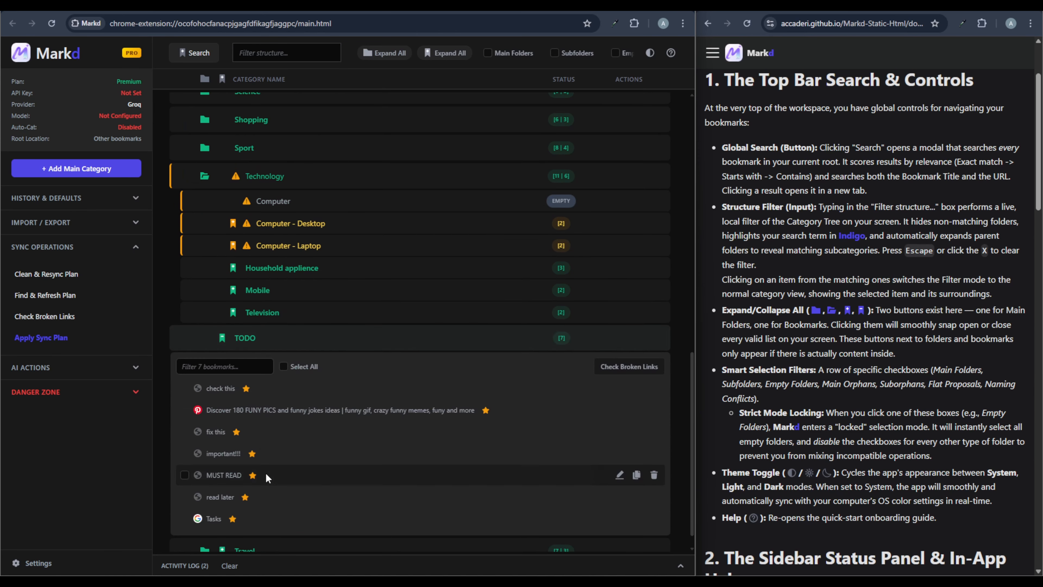
Move the Tasks bookmark from the TODO folder to the !!!!IMPORTANT category.
scroll(266, 477, "down", 1)
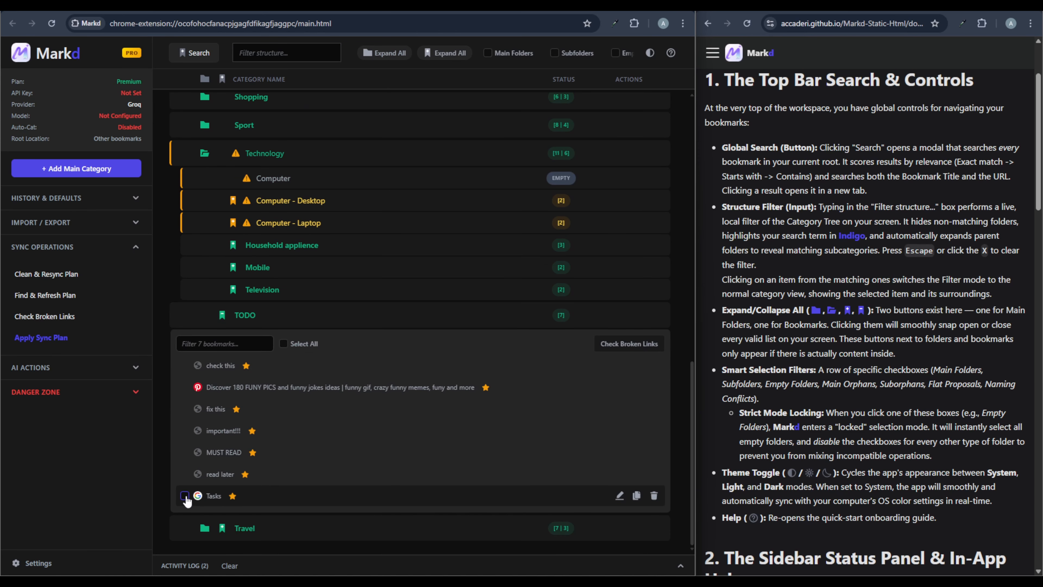
left_click(185, 497)
left_click(435, 537)
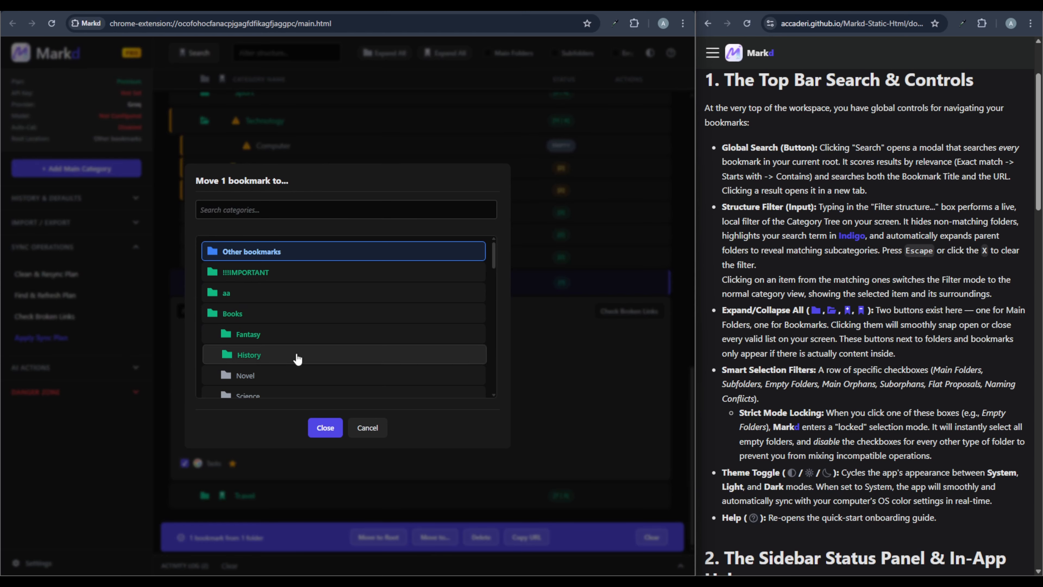
left_click(262, 272)
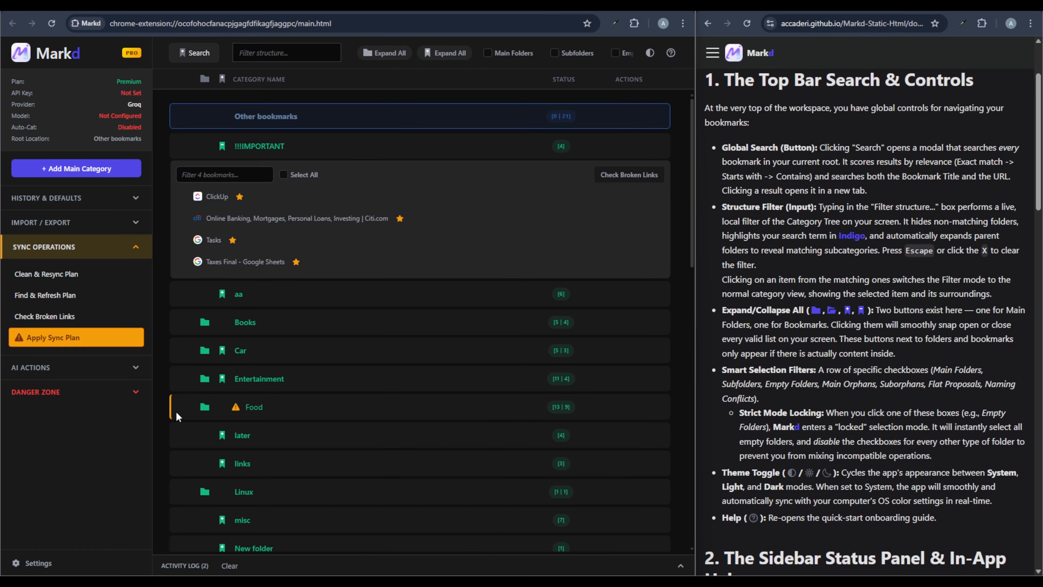
Expand all main folders, look through their subfolders, and collapse them all again.
left_click(384, 53)
scroll(331, 287, "down", 10)
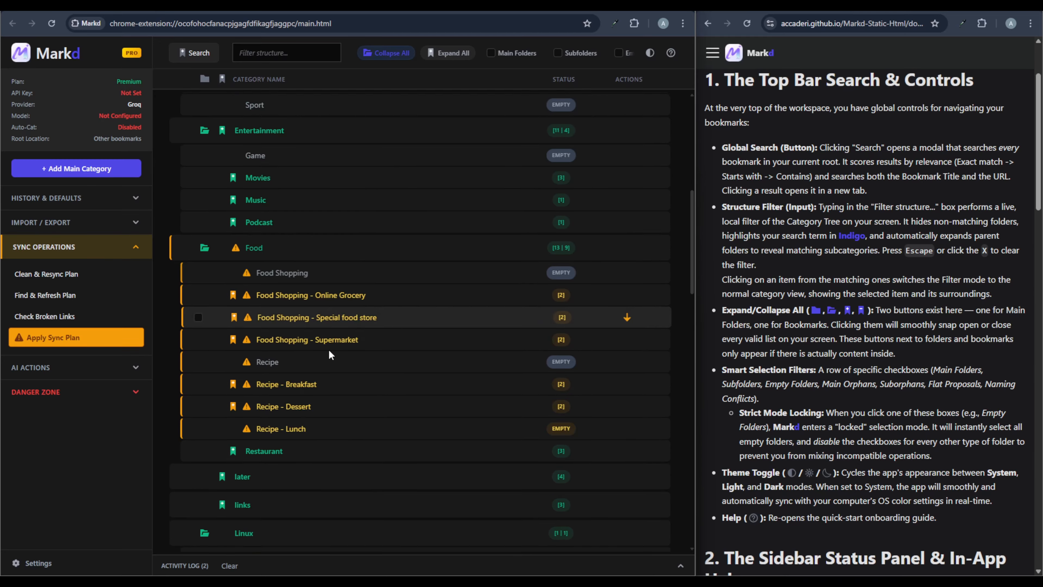
scroll(329, 348, "up", 15)
left_click(387, 54)
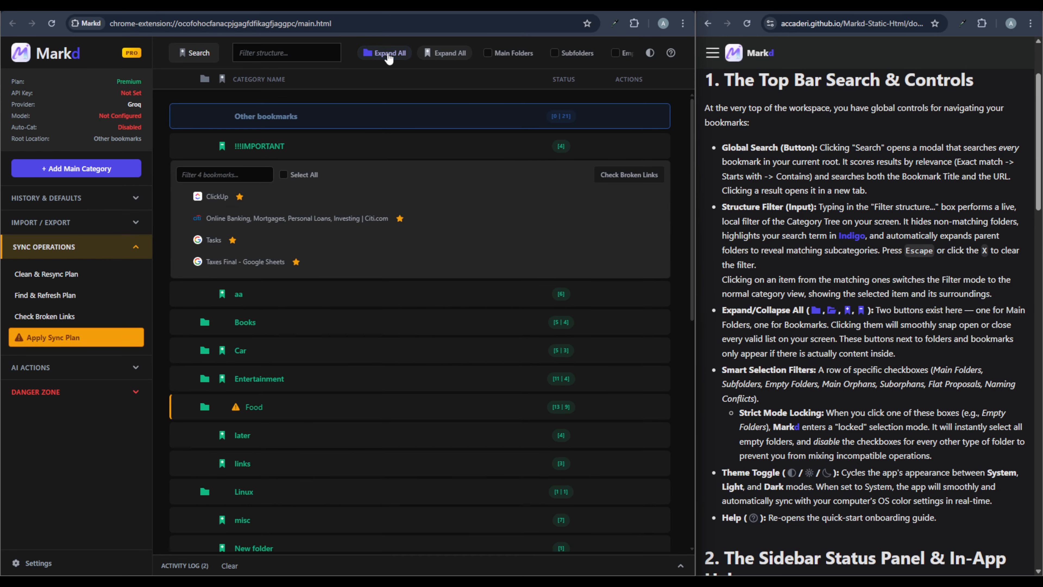
Expand all bookmark lists, look through the bookmarks, and collapse everything again.
left_click(452, 56)
scroll(270, 340, "down", 12)
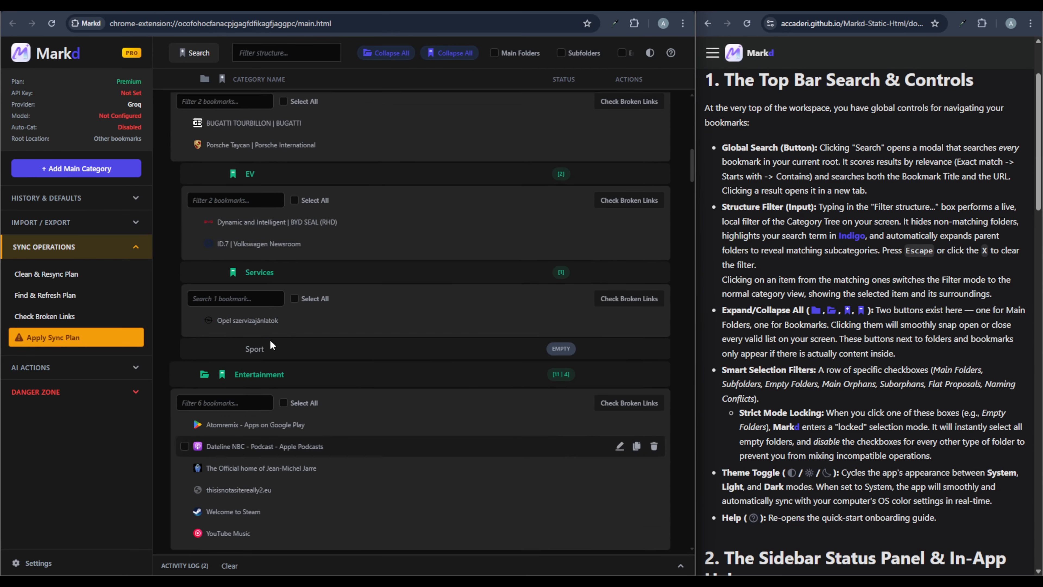
scroll(269, 339, "up", 12)
left_click(441, 58)
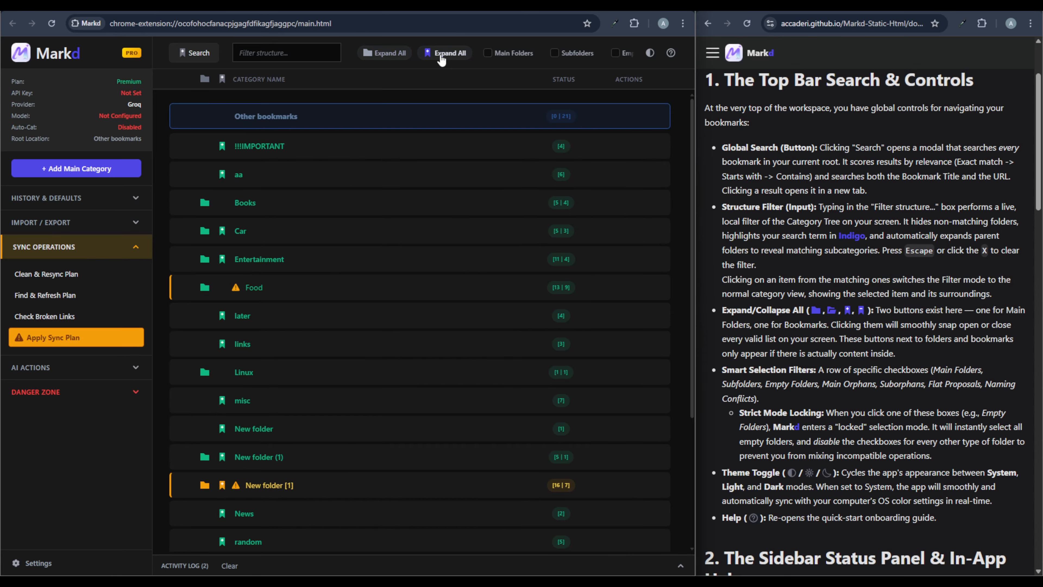
Select all main folders with the Main Folders selection filter and look over the selected rows.
left_click(510, 53)
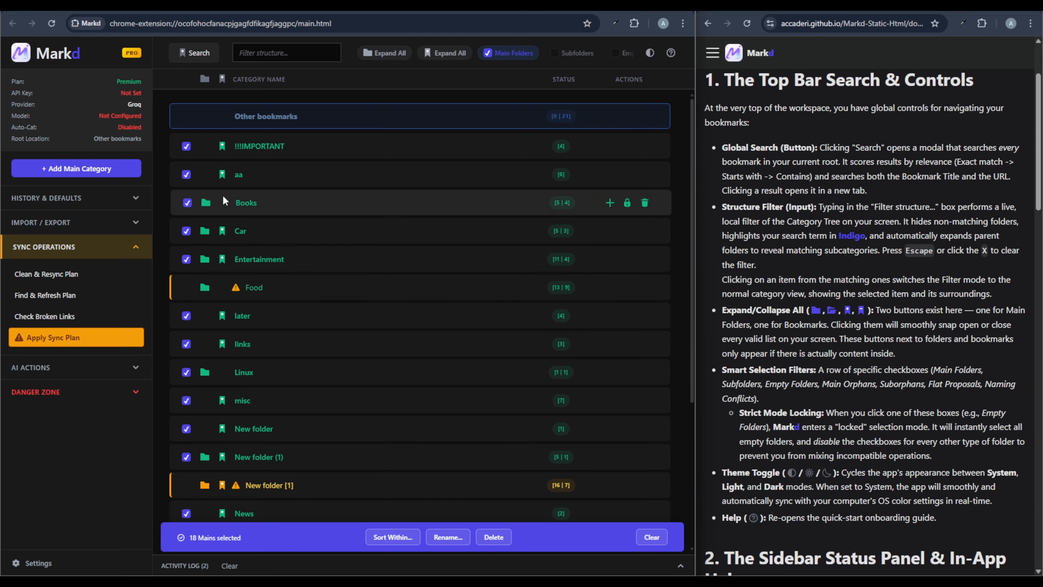
scroll(214, 230, "down", 5)
scroll(203, 283, "up", 5)
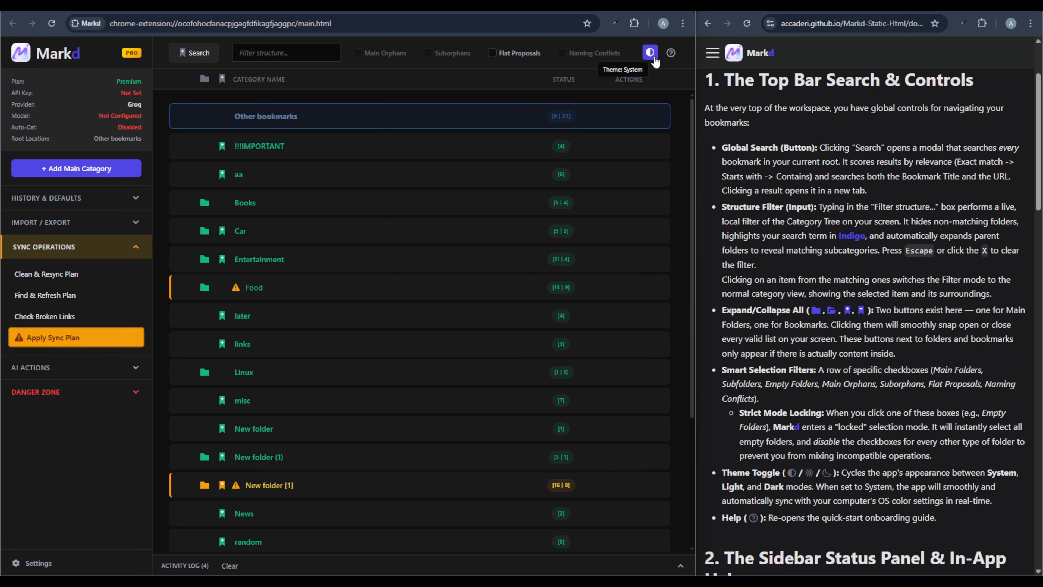
Switch the app theme to Light, and change it back to a dark appearance.
left_click(653, 56)
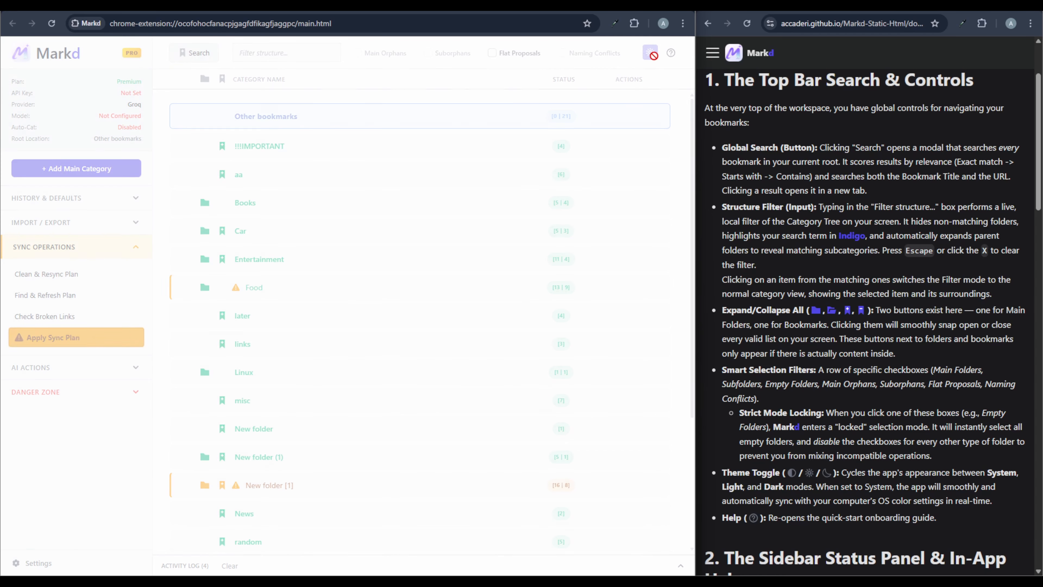
left_click(654, 58)
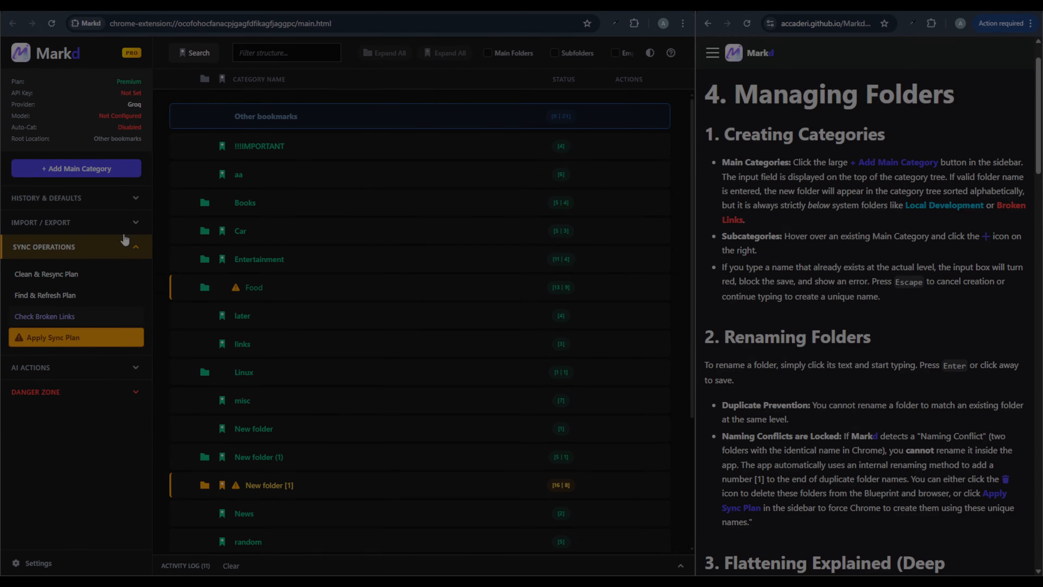
Add a main category, trying the existing name "aa" first and creating it as "Artworks" instead.
left_click(124, 177)
type("aa")
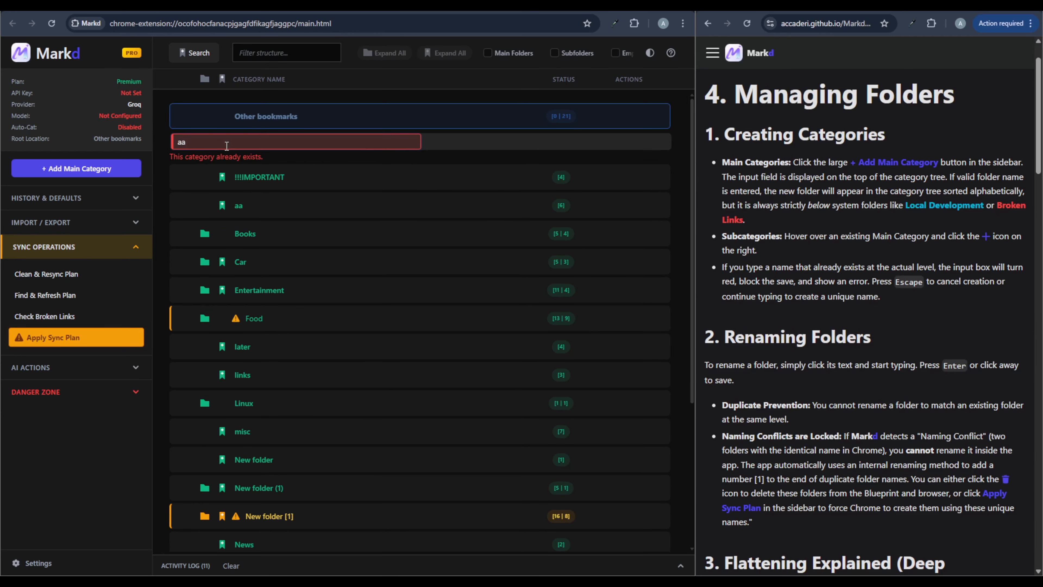
key("BackSpace")
key("BackSpace")
type("A")
key("Return")
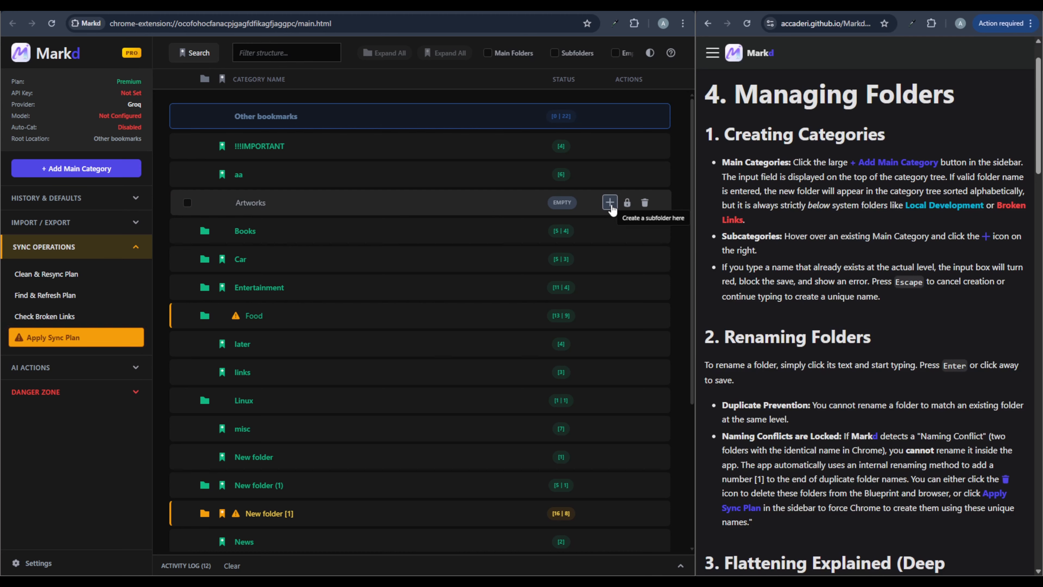
Create a subfolder named "Paintings" inside the Artworks category.
left_click(610, 203)
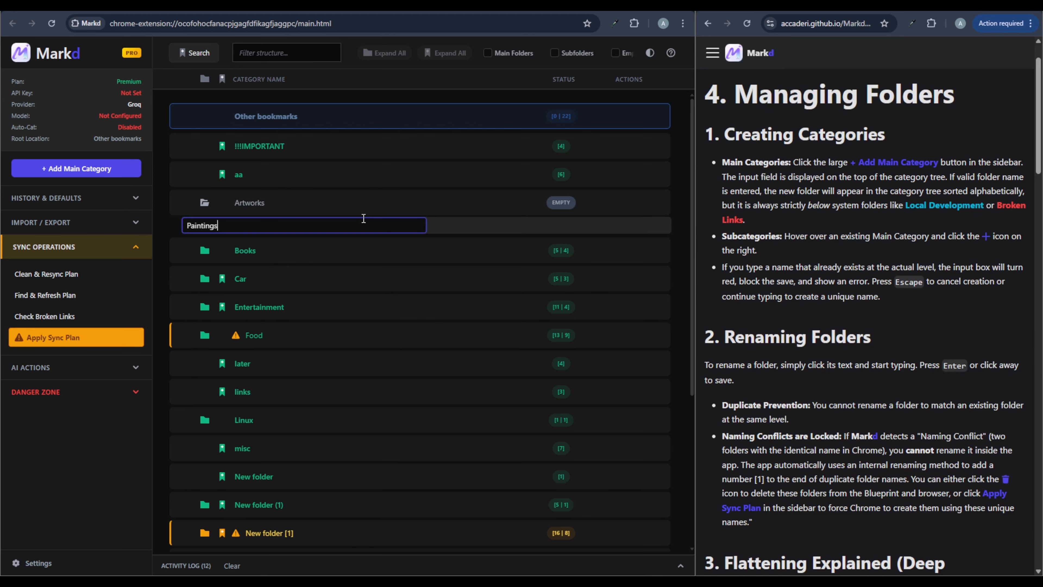
type("Paintings")
key("Return")
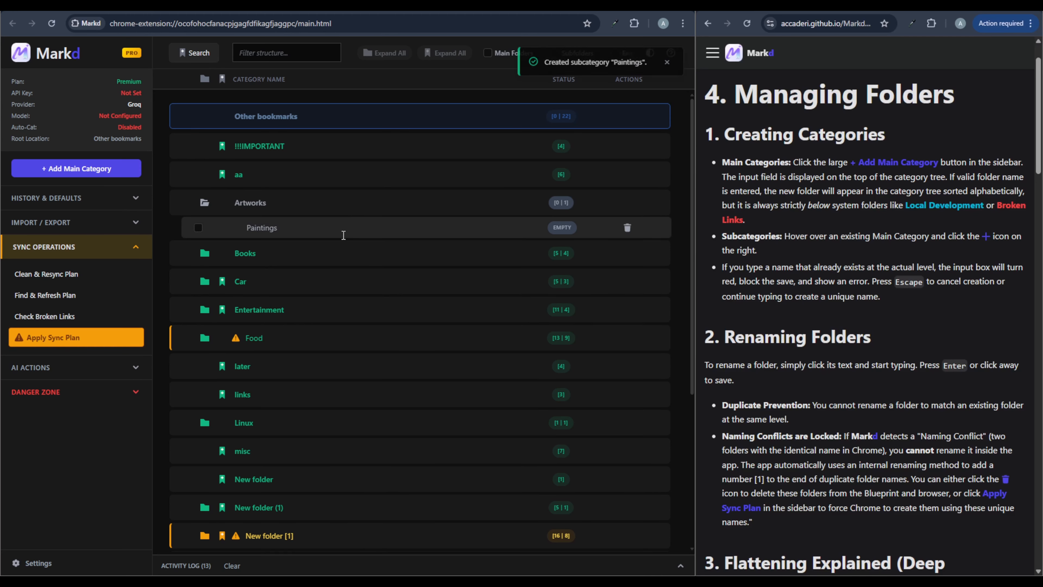
Rename the Artworks category to "Artwork".
left_click(289, 204)
key("BackSpace")
key("Return")
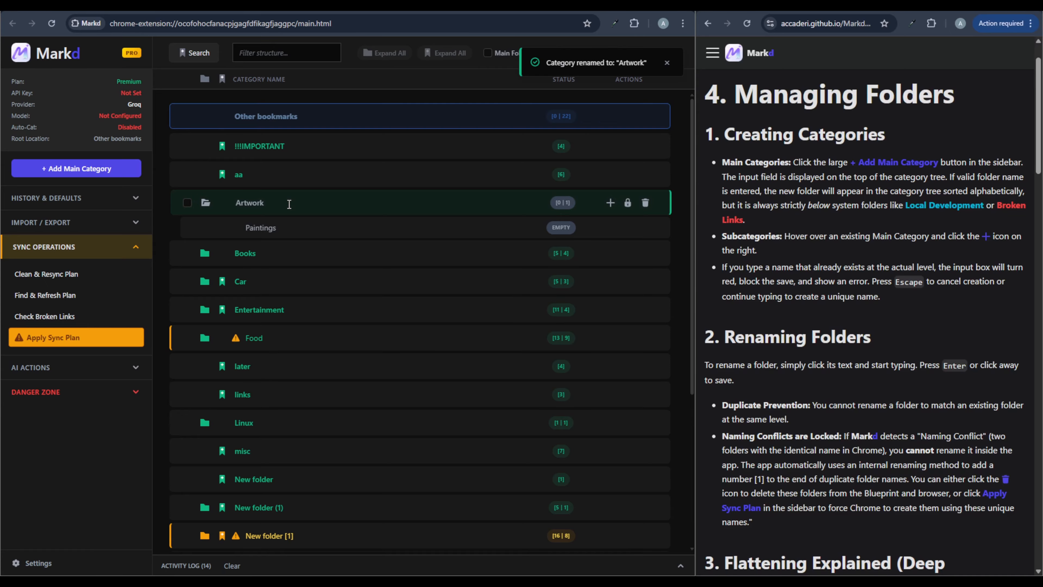
Undo the category rename, the Paintings subfolder and the creation of the new main category.
left_click(131, 200)
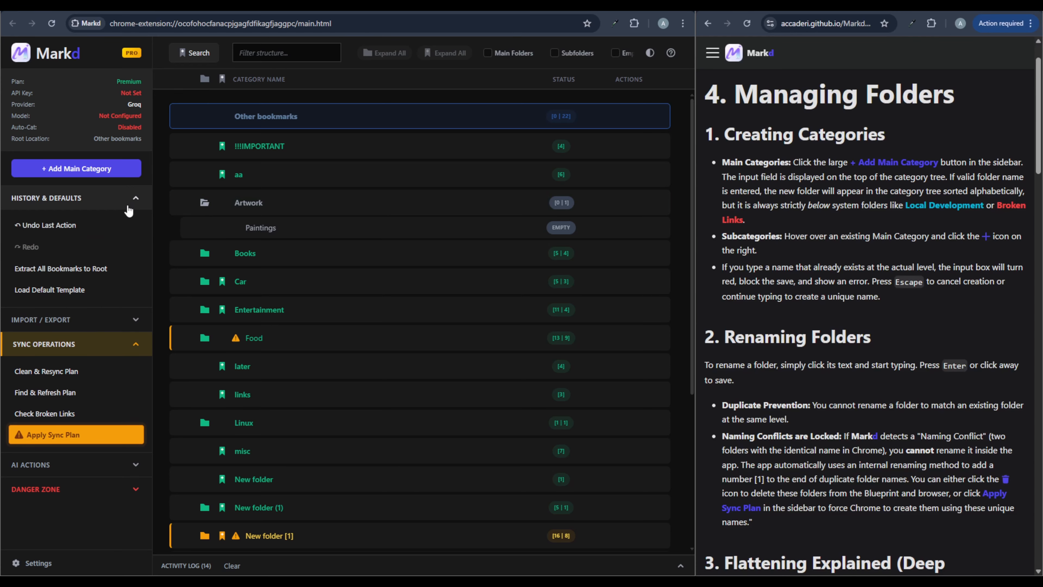
left_click(110, 229)
left_click(110, 230)
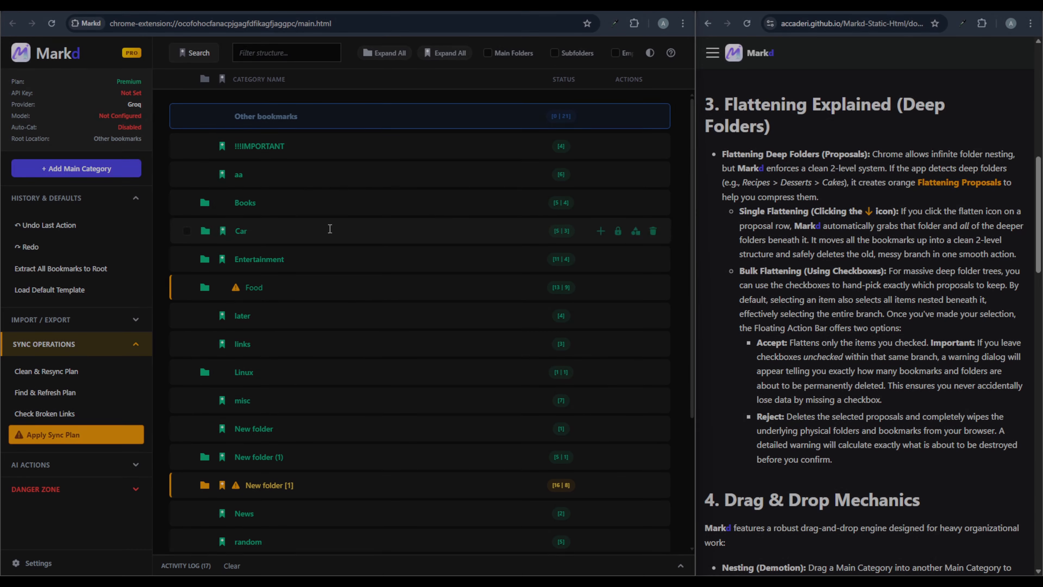
In New folder [1], select the flattening proposals "work??? - project1" and "work??? - project1 - api - v1", leaving "work??? - project1 - api" unselected, and accept them.
scroll(301, 388, "down", 5)
left_click(216, 300)
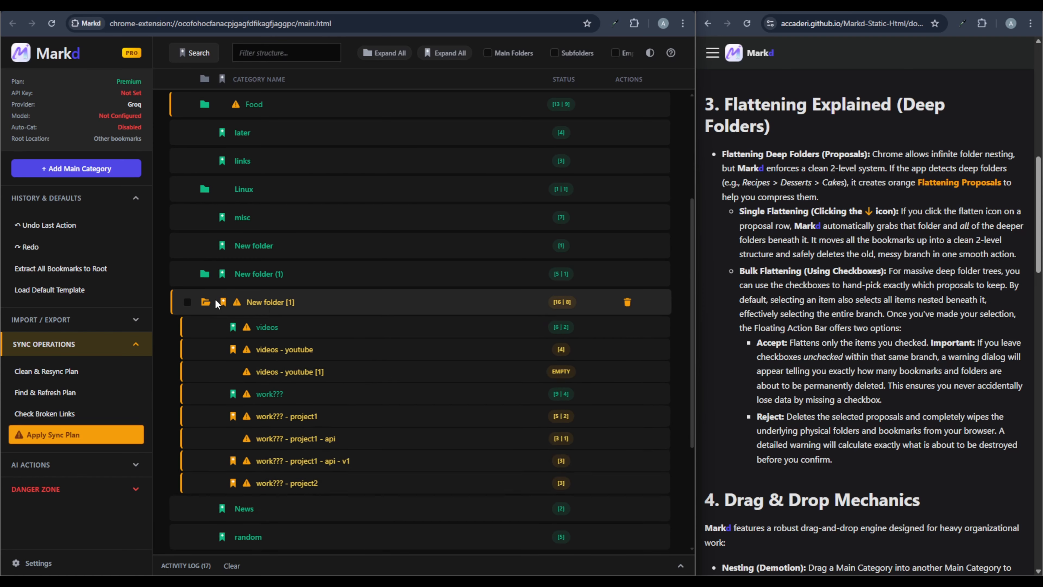
scroll(215, 299, "down", 2)
left_click(200, 310)
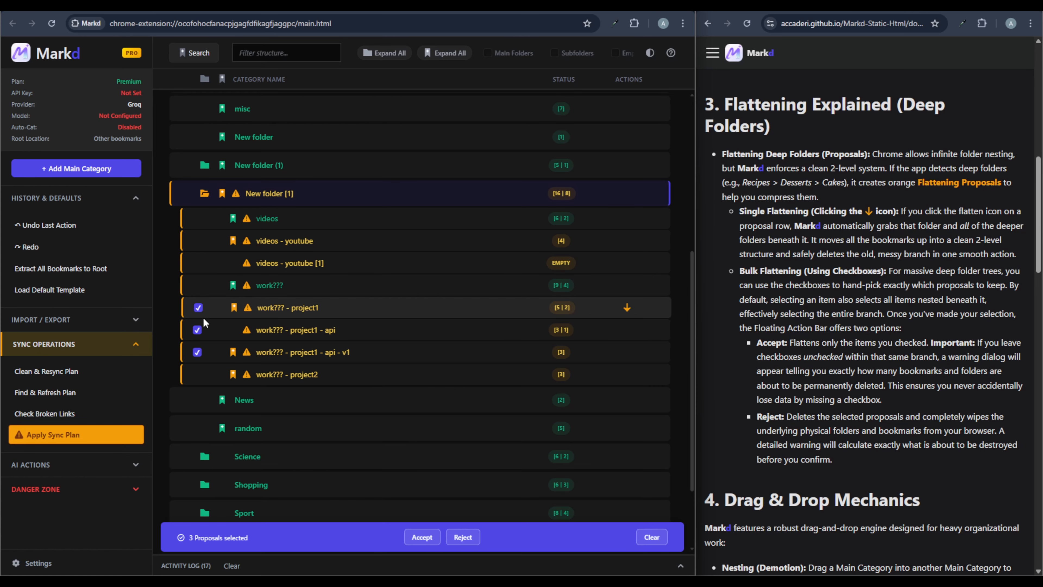
left_click(200, 309)
left_click(199, 330)
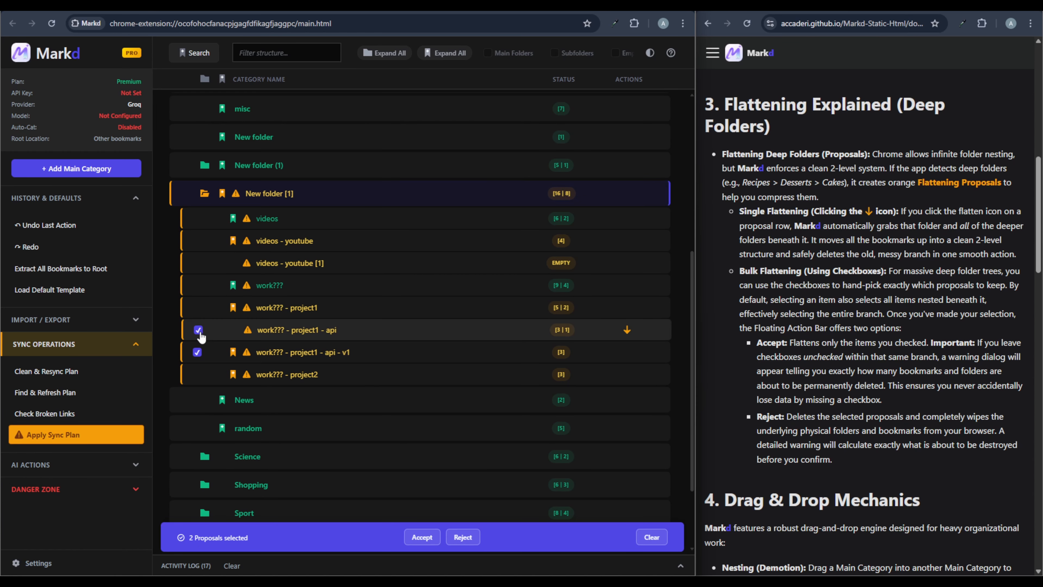
left_click(200, 310)
left_click(200, 331)
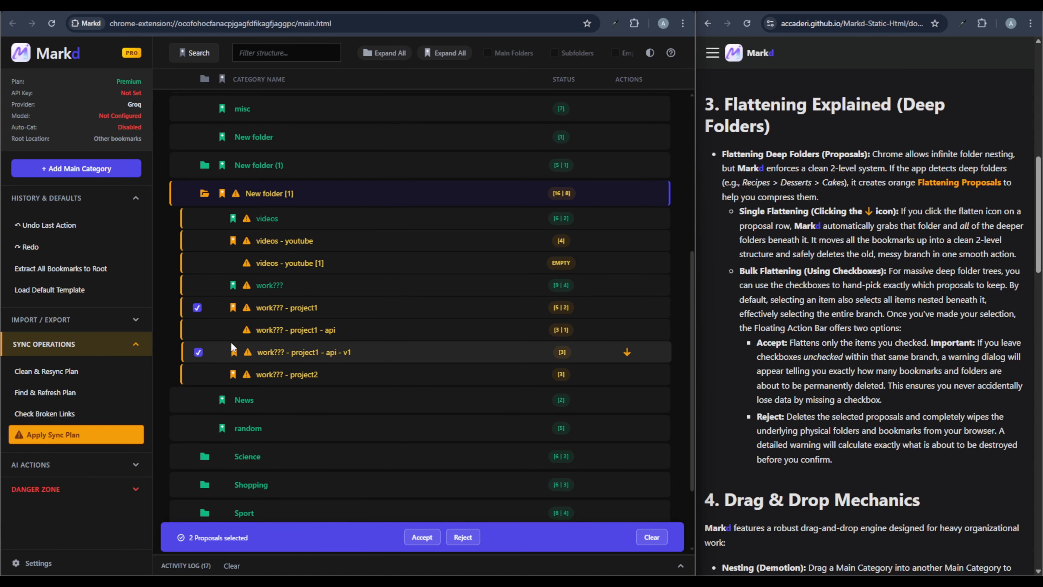
left_click(422, 538)
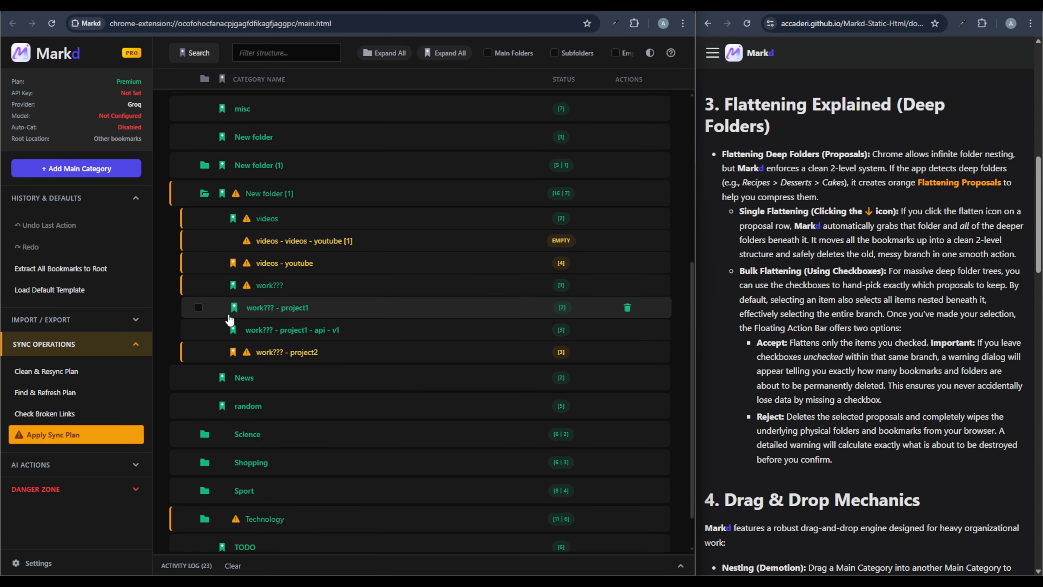
Check the bookmarks of the flattened project1 folders, and accept the flattening proposals "videos - youtube" and "work??? - project2".
left_click(235, 330)
left_click(234, 330)
left_click(234, 330)
left_click(234, 330)
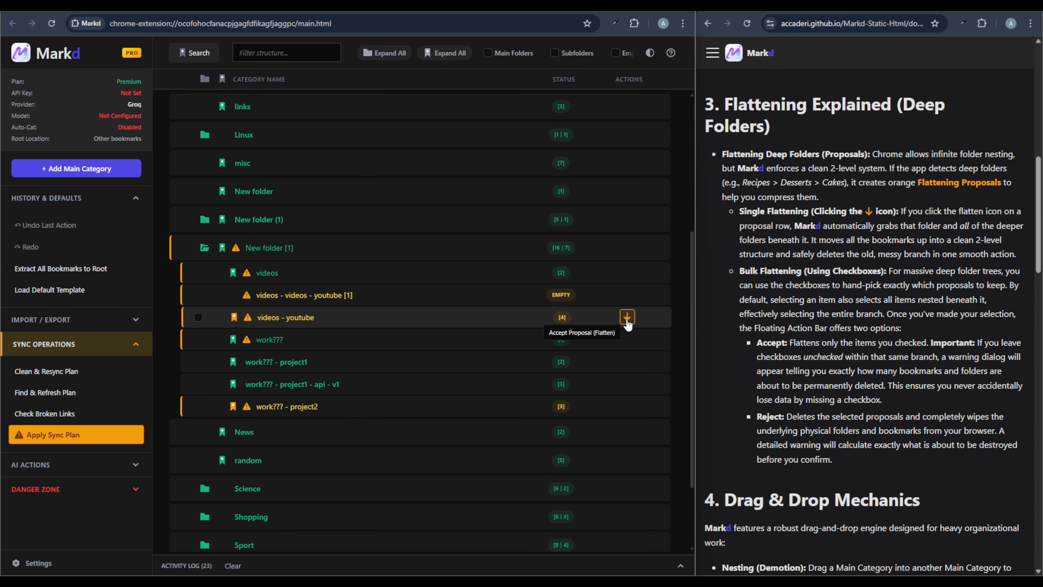
left_click(626, 318)
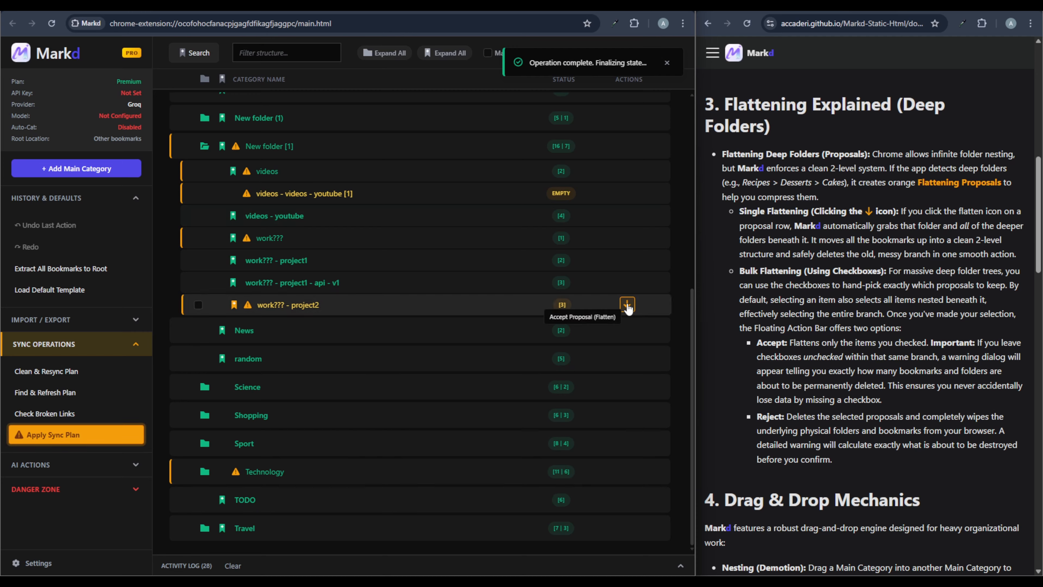
left_click(626, 304)
Reject the proposal "videos - videos - youtube [1]" in New folder [1] and confirm its deletion.
scroll(257, 213, "down", 1)
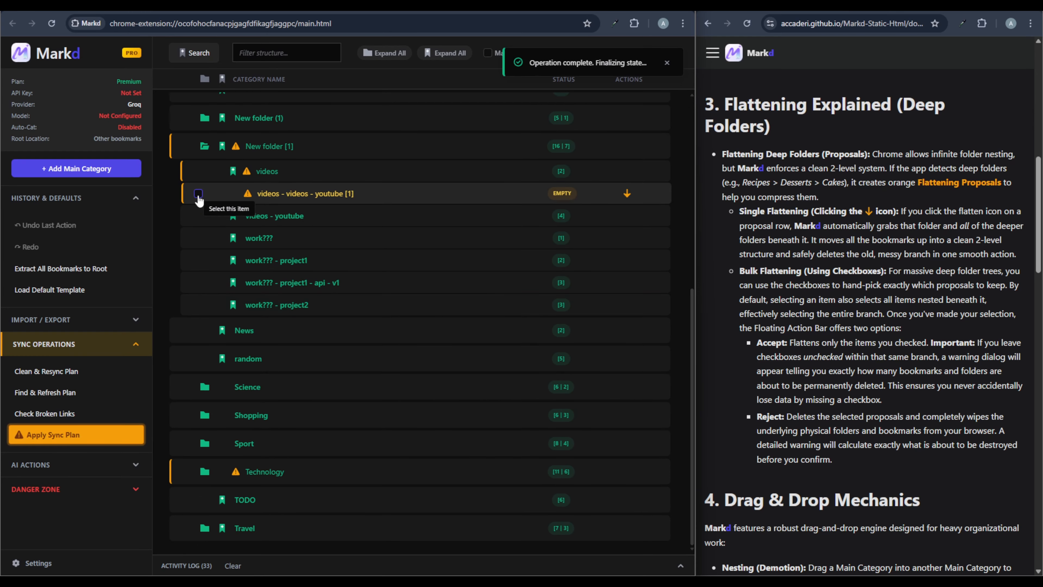
left_click(198, 161)
left_click(462, 537)
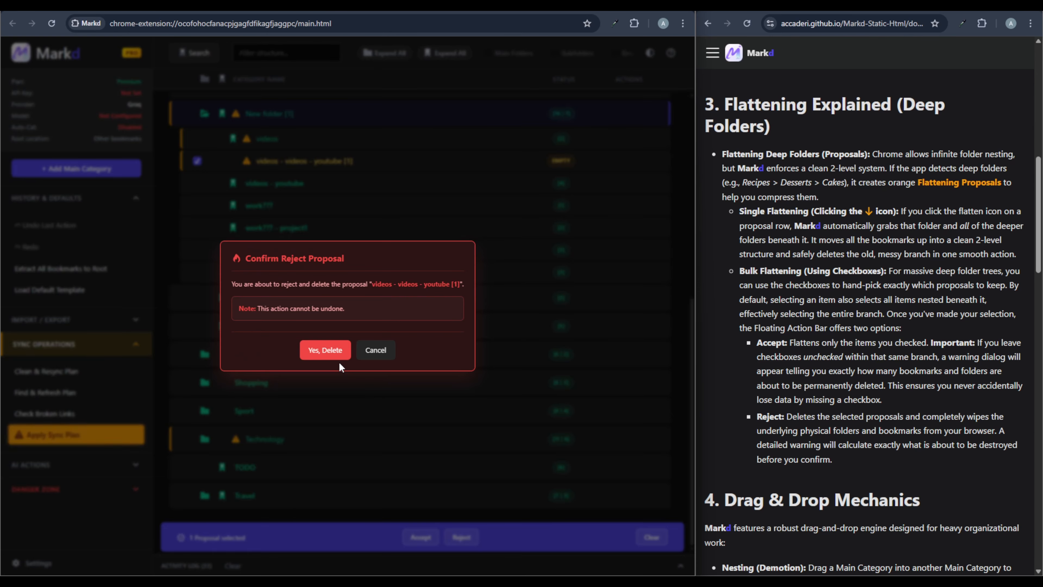
left_click(330, 355)
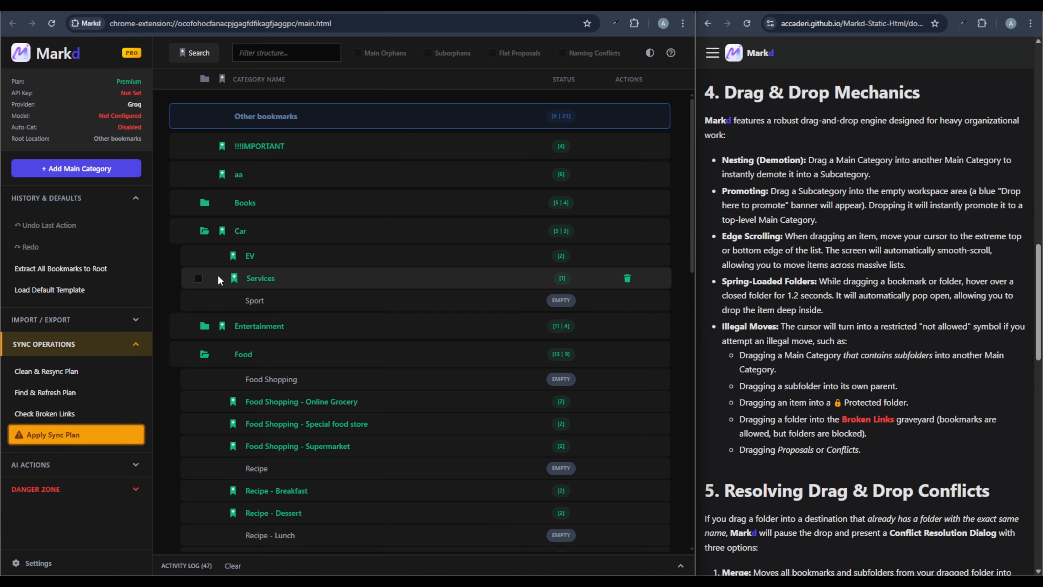
Move Services from Car into !!!IMPORTANT, and promote EV to a main category before nesting it in !!!IMPORTANT too.
left_click_drag(218, 276, 265, 147)
left_click_drag(246, 280, 159, 288)
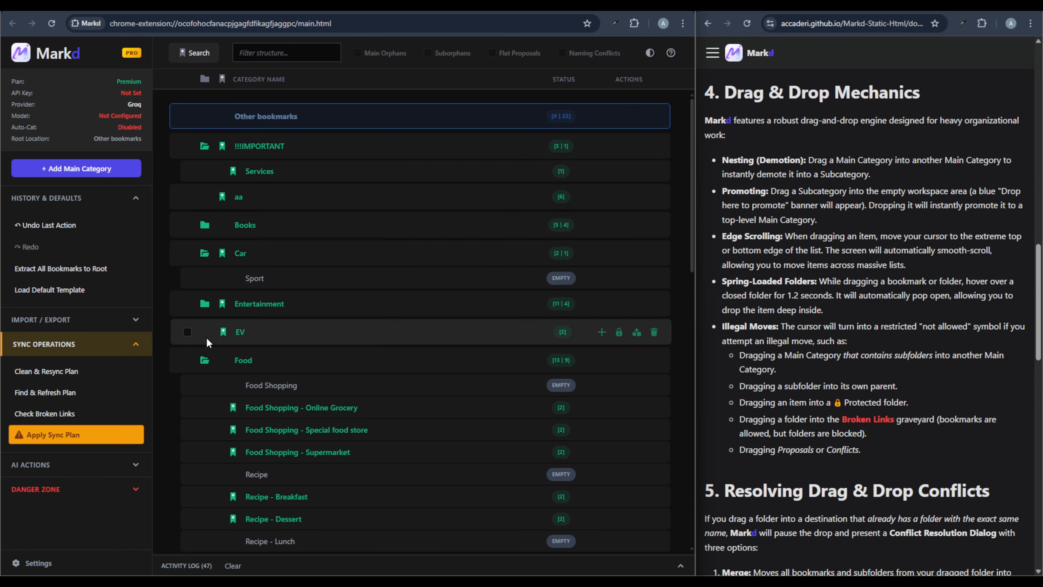
left_click_drag(206, 337, 238, 148)
Undo the last two moves of the EV folder and redo both of them.
left_click(73, 227)
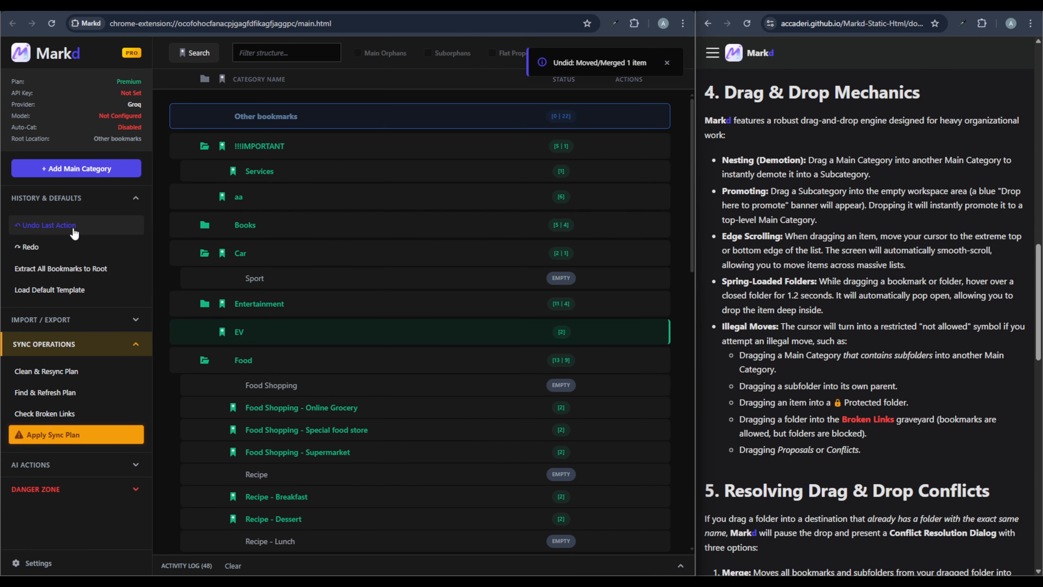
left_click(74, 233)
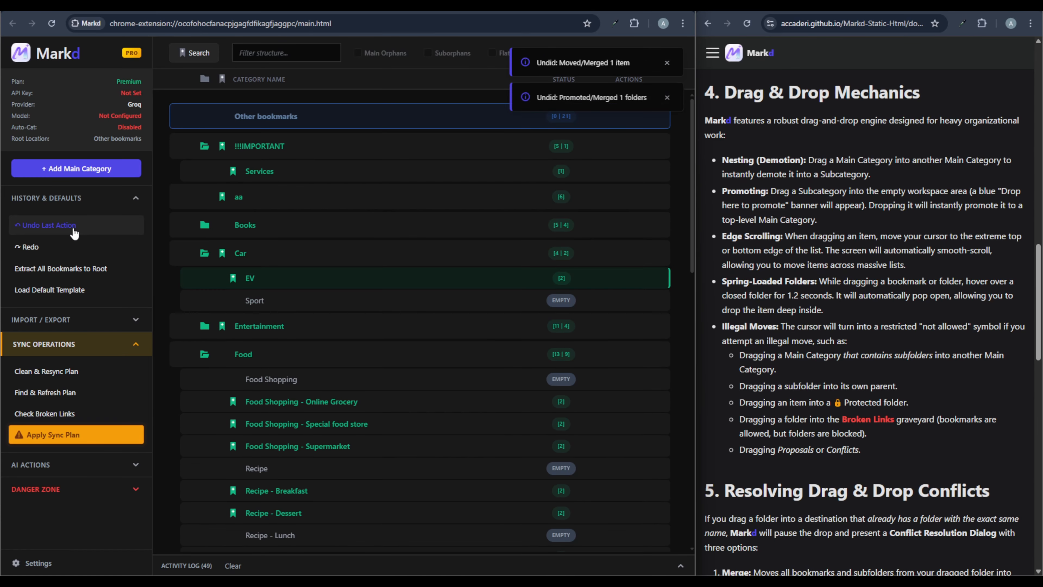
left_click(65, 249)
left_click(64, 249)
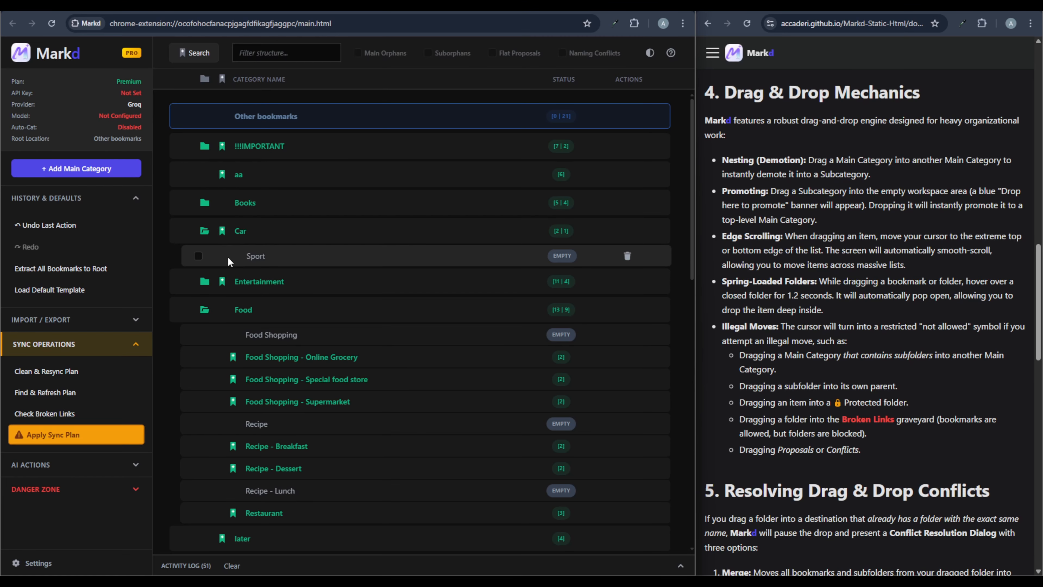
Move the empty Sport subfolder from Car into !!!IMPORTANT.
left_click_drag(228, 256, 256, 148)
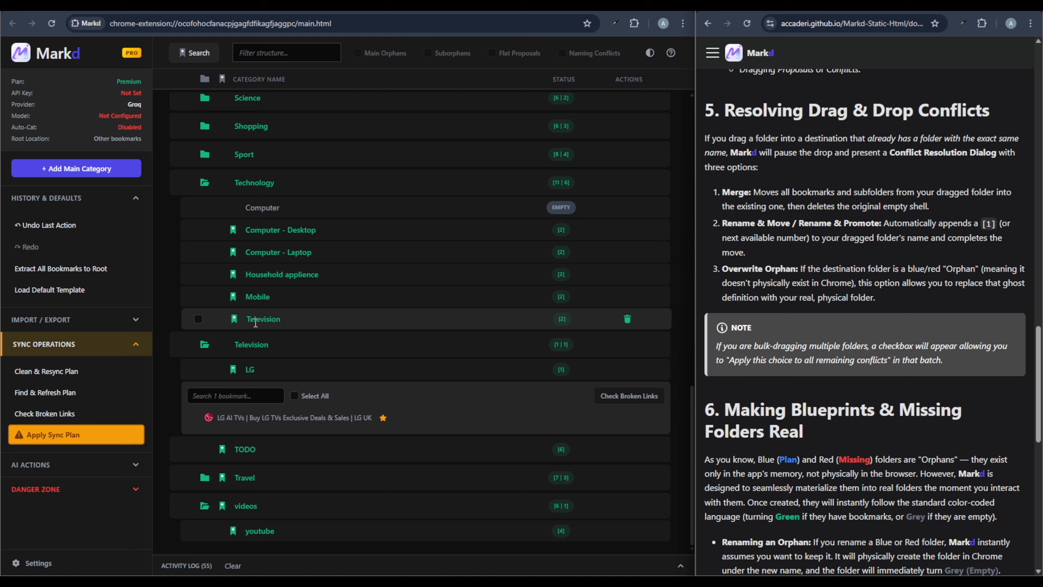
Promote Technology's Television subfolder, merging it into the main Television category, check its bookmarks, and undo the merge.
left_click_drag(255, 323, 164, 320)
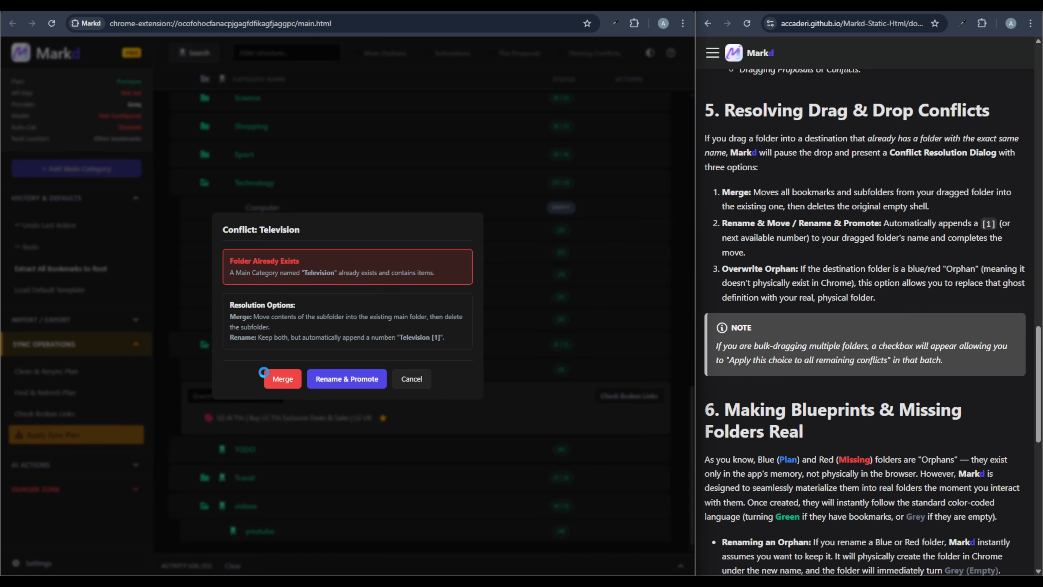
left_click(277, 381)
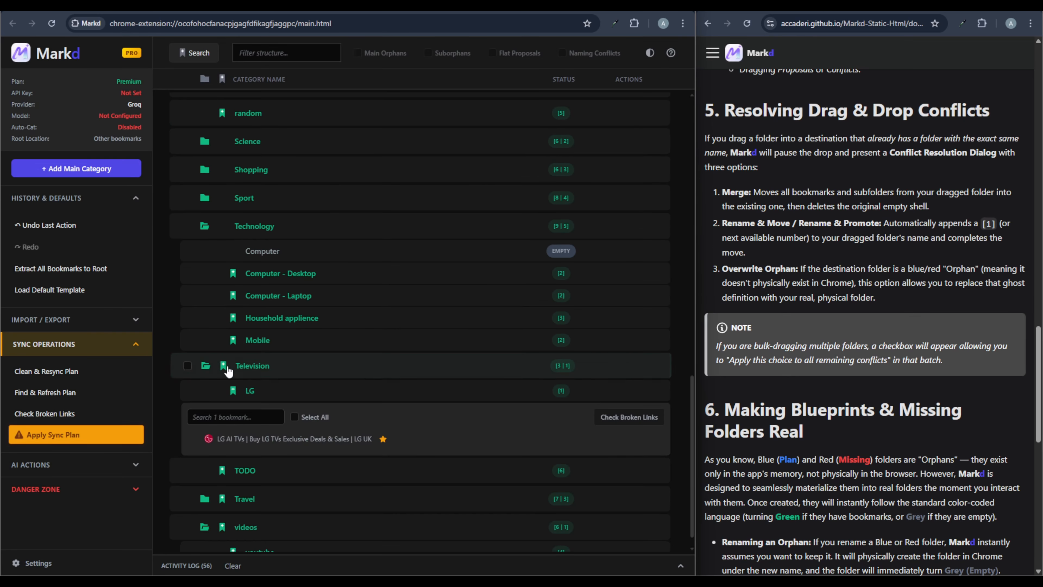
left_click(223, 365)
left_click(224, 366)
left_click(45, 224)
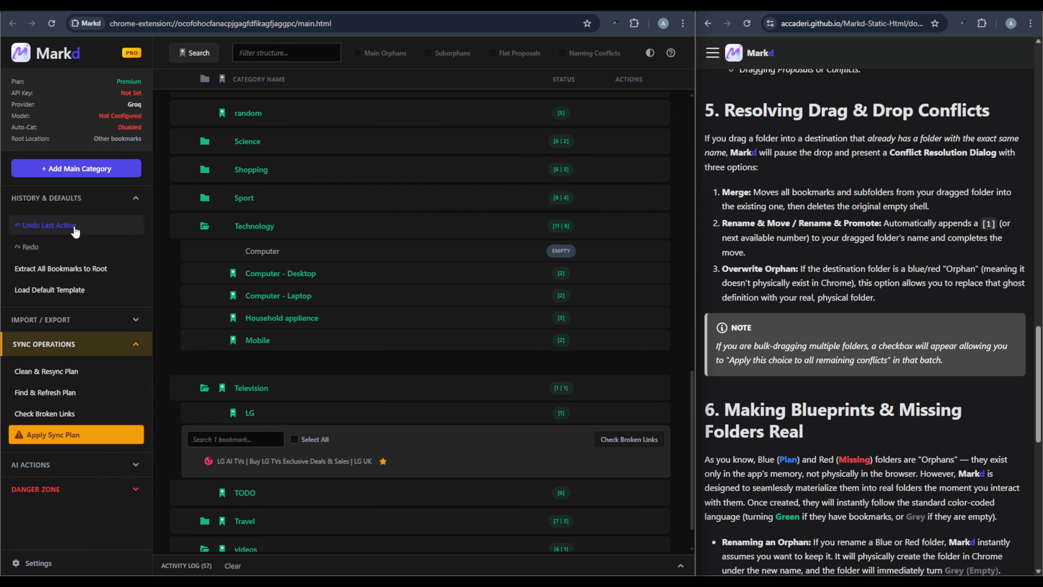
Promote Technology's Television subfolder to a main category using Rename & Promote for the name conflict, and check its bookmarks.
left_click_drag(222, 363, 164, 364)
left_click(344, 379)
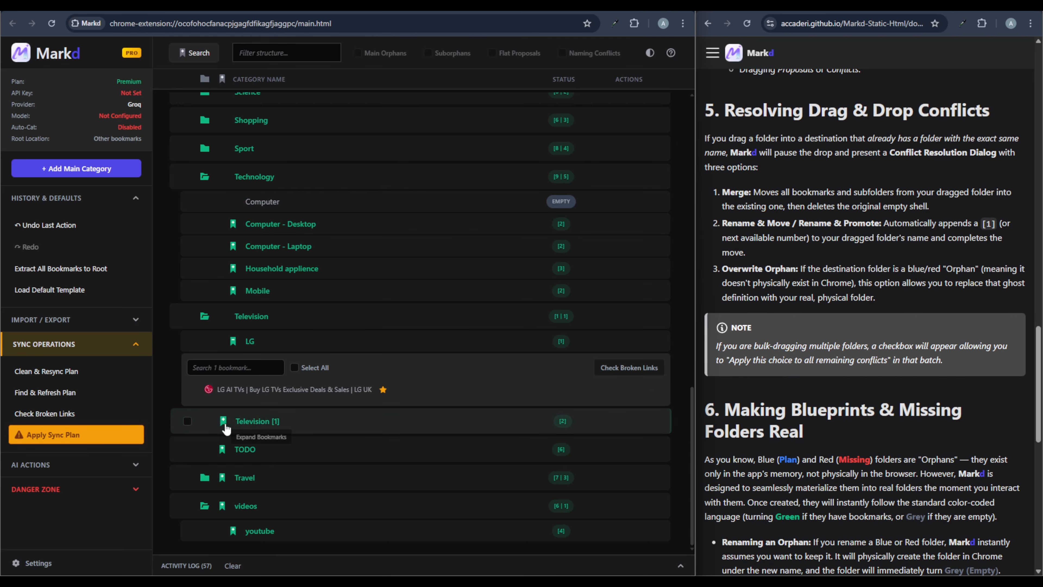
left_click(224, 422)
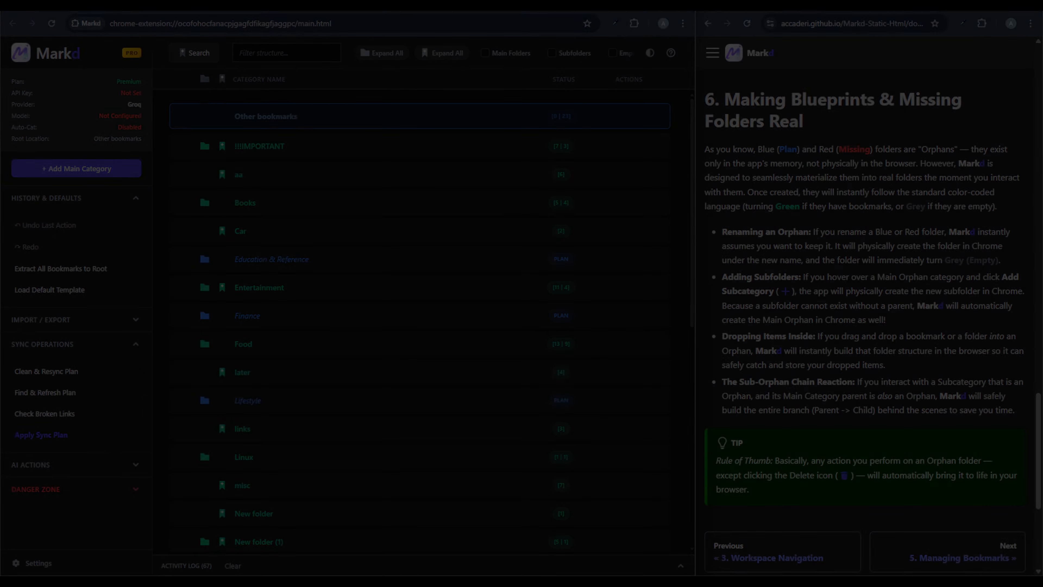
Rename the planned Finance category to "Finance & Banking".
double_click(275, 316)
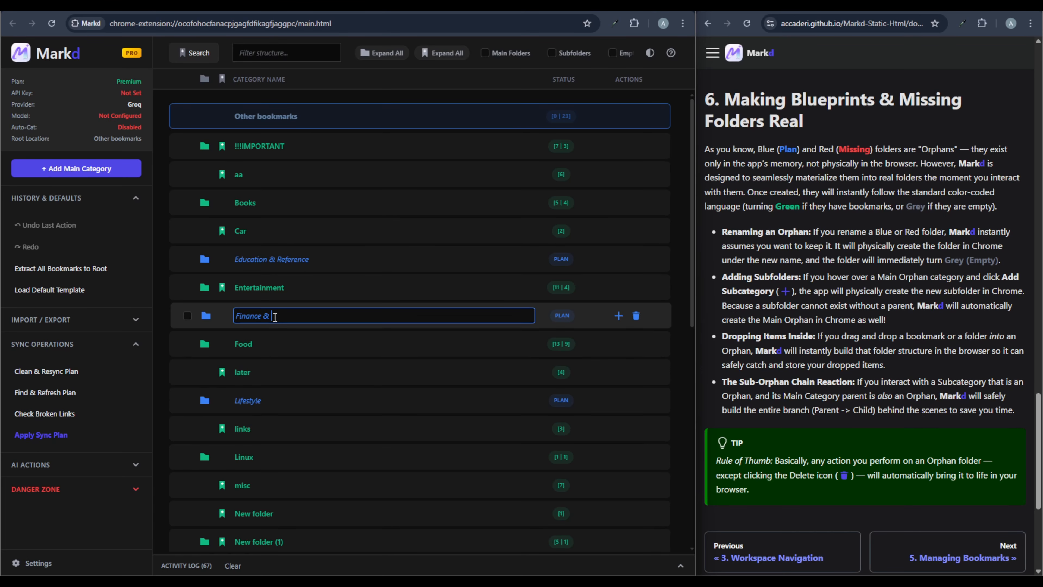
type("& Banking")
key("Return")
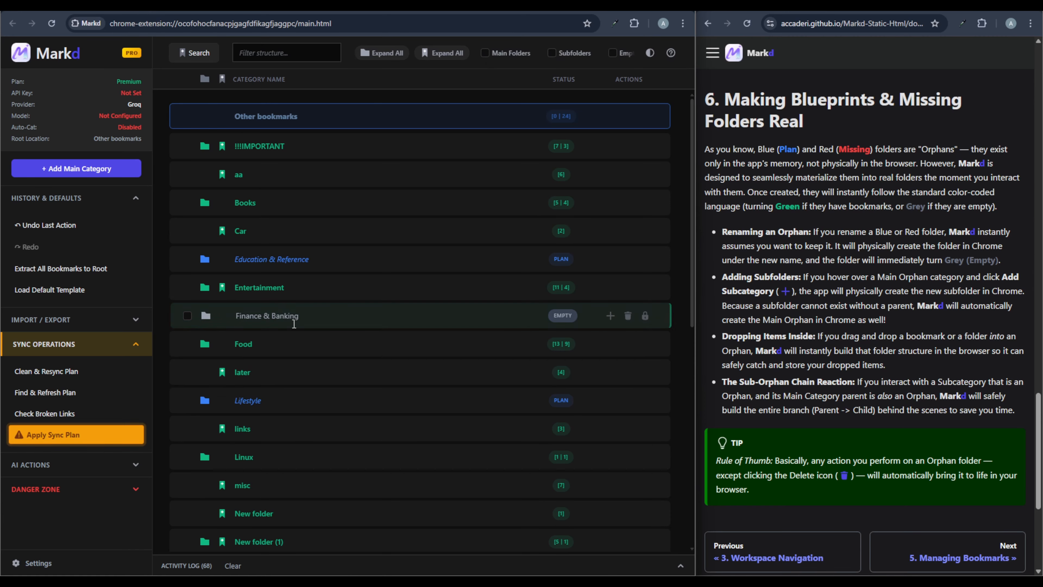
Add a subfolder named "Meditation" to the planned Lifestyle category.
left_click(610, 401)
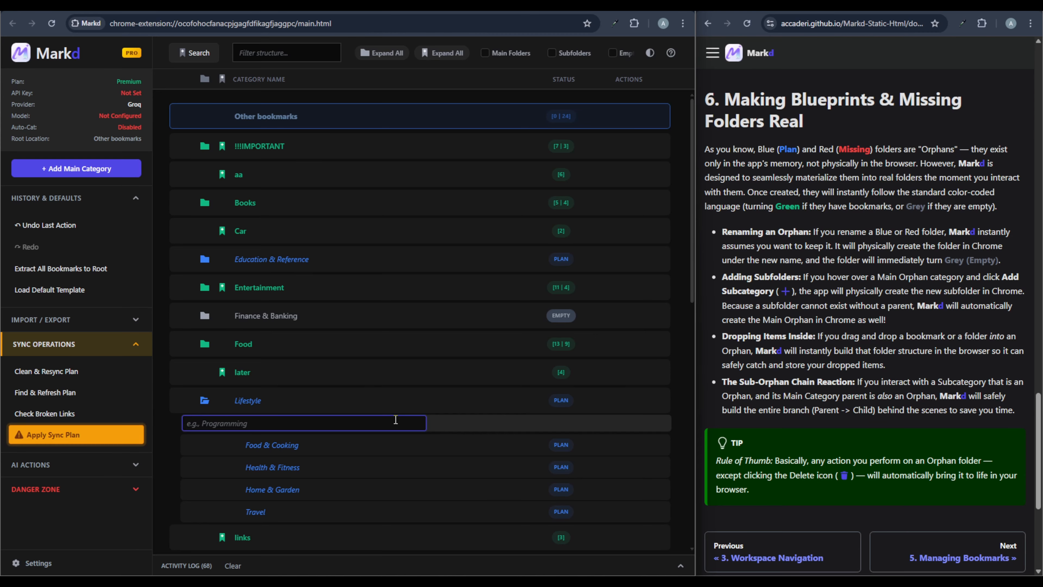
type("Meditation")
key("Return")
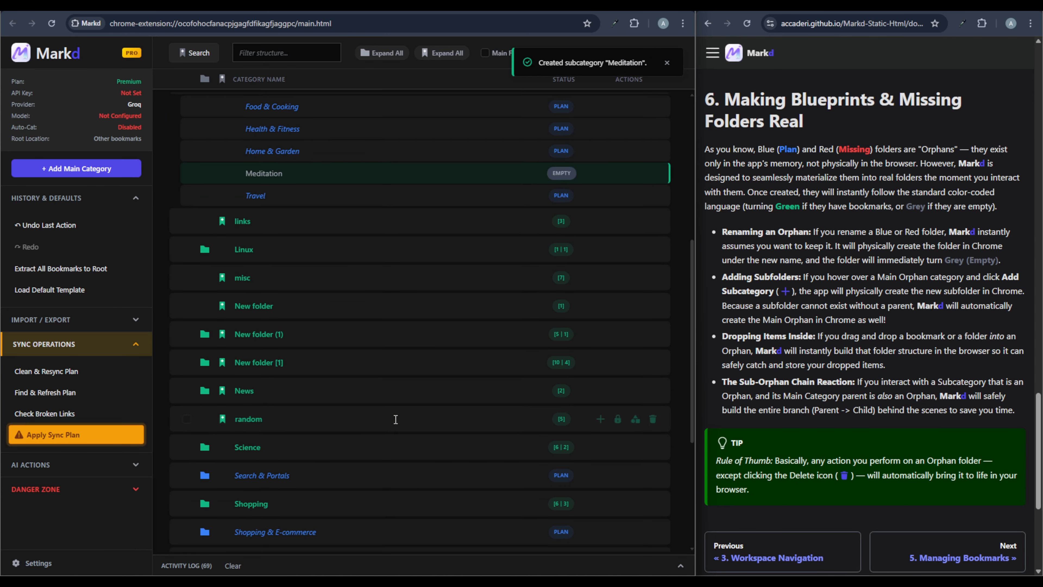
Move the History subfolder from Books into the planned Education & Reference category.
scroll(297, 197, "up", 8)
left_click_drag(308, 259, 206, 351)
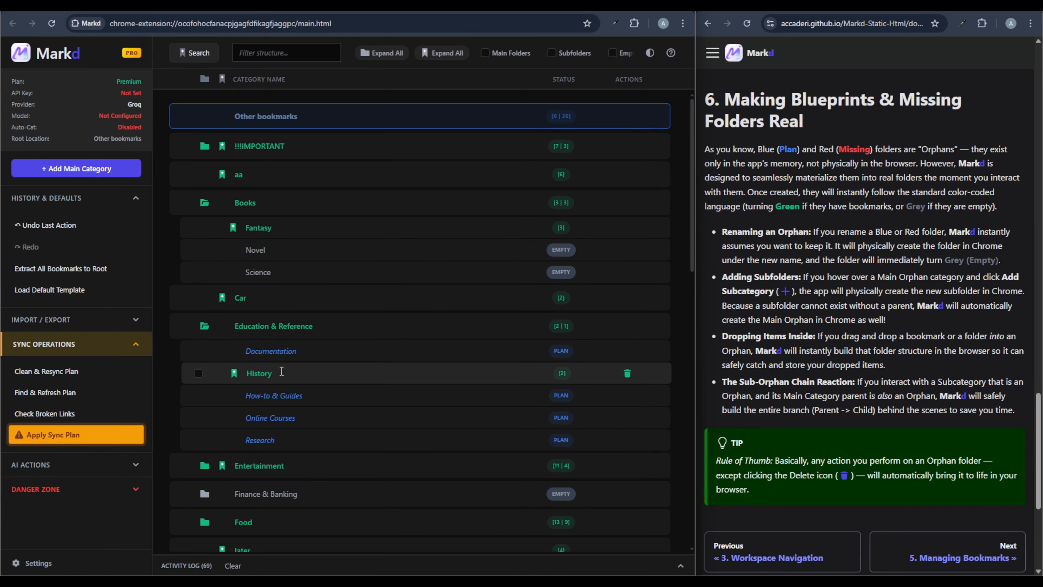
Bulk rename all selectable Entertainment subfolders, replacing "M" with "m" and adding the prefix "Pre -" plus a suffix.
scroll(282, 372, "down", 15)
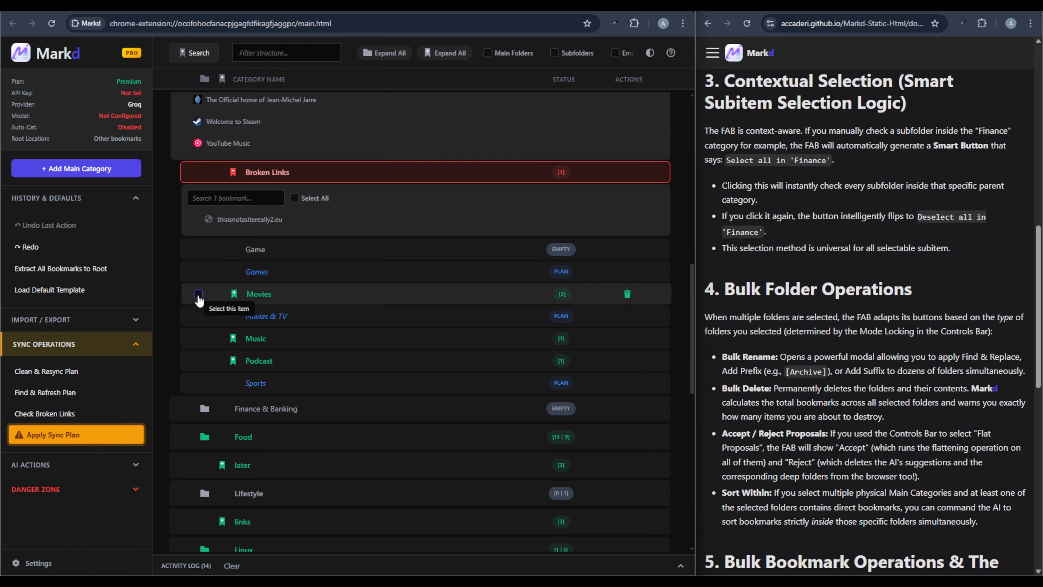
left_click(198, 295)
left_click(394, 538)
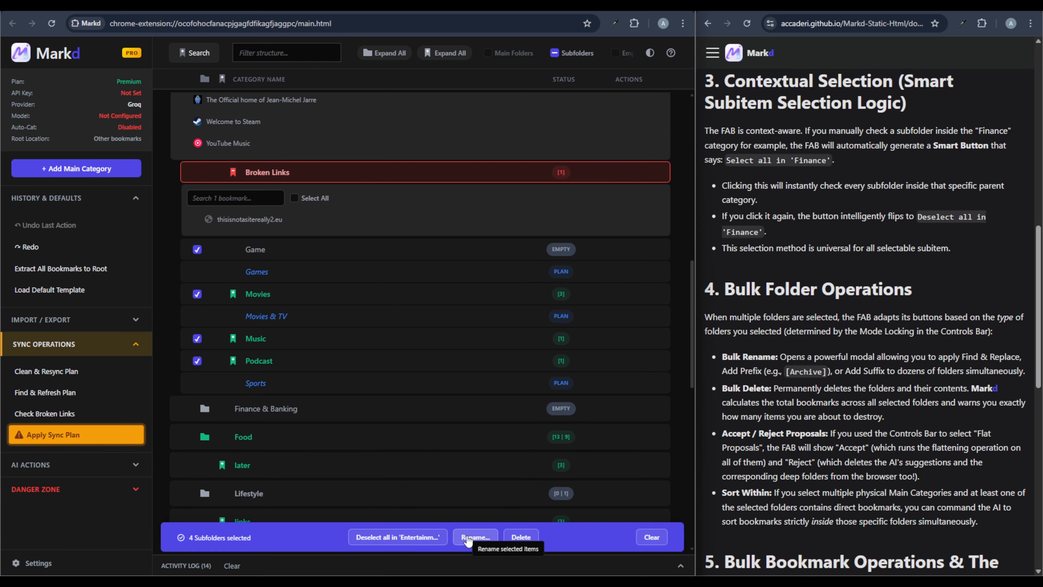
left_click(469, 538)
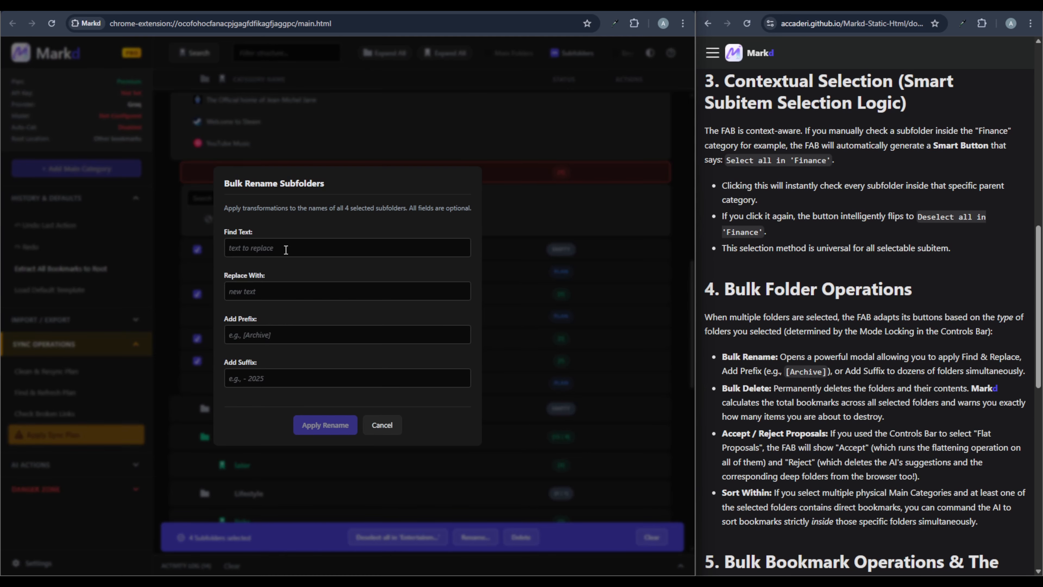
type("M")
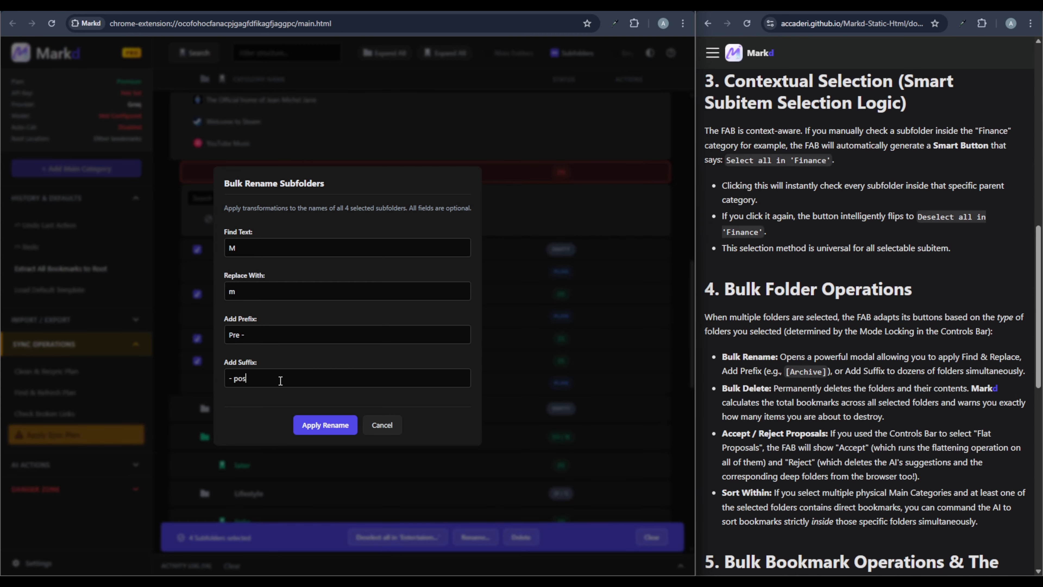
left_click(332, 427)
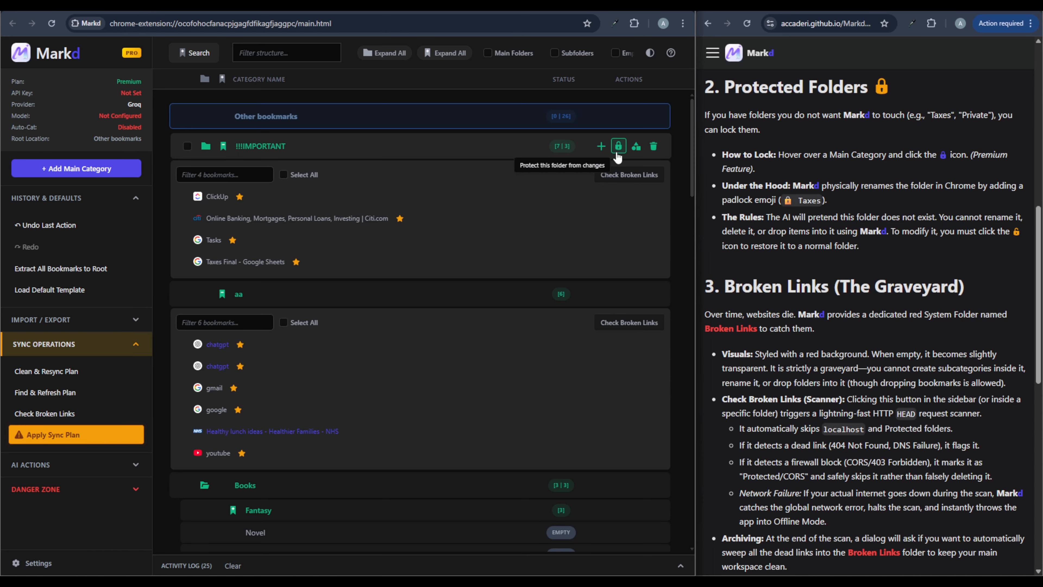
Protect the !!!IMPORTANT folder from changes.
left_click(618, 147)
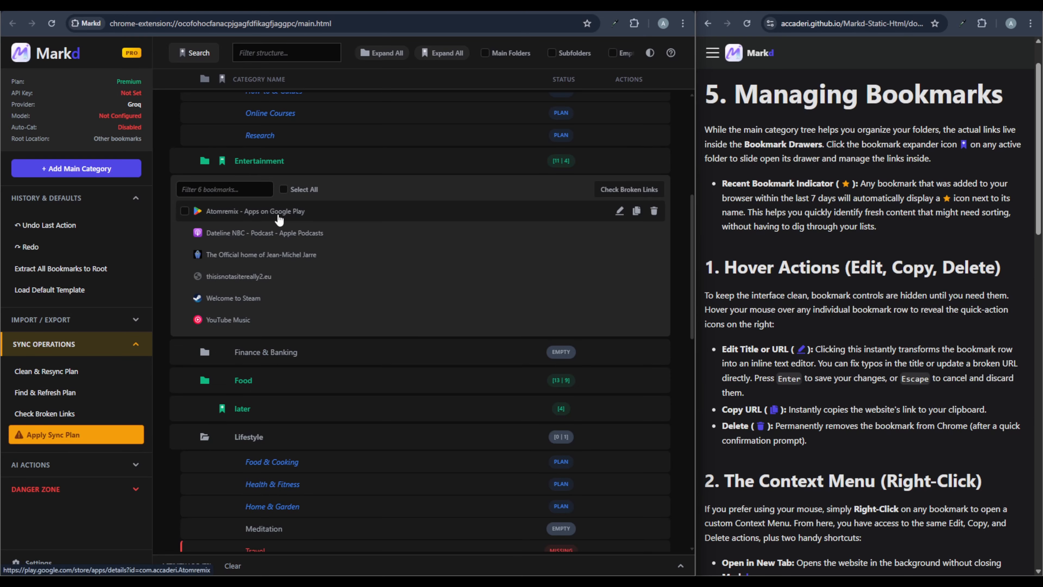
Change the title of the Atomremix bookmark in Entertainment to "Atomremix - Apps on Google Play - Best game".
left_click(616, 211)
left_click(288, 214)
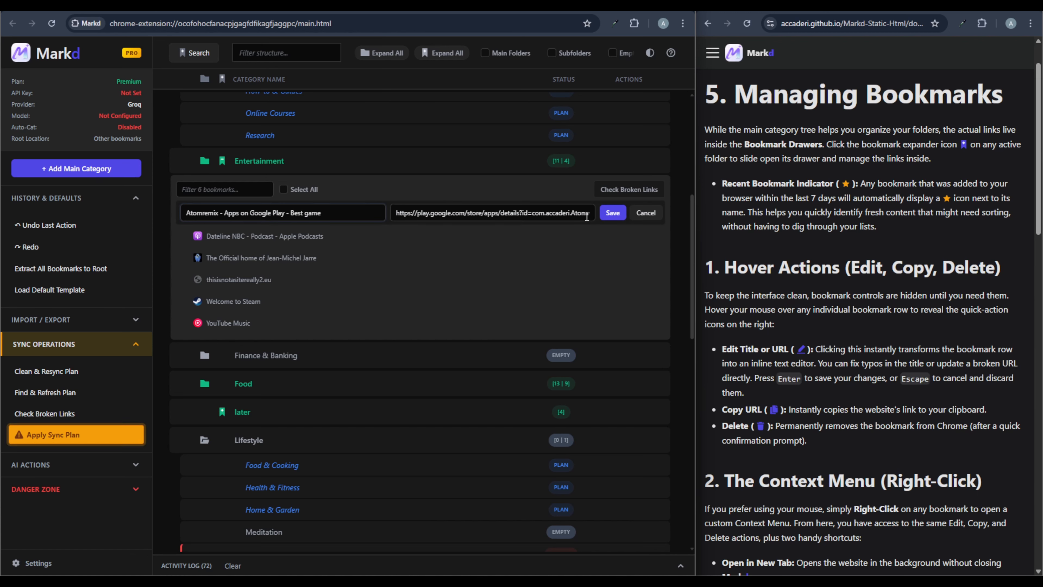
left_click(611, 214)
Copy the Atomremix bookmark's URL, open it in a new browser tab, and close that page to return to the documentation.
left_click(636, 211)
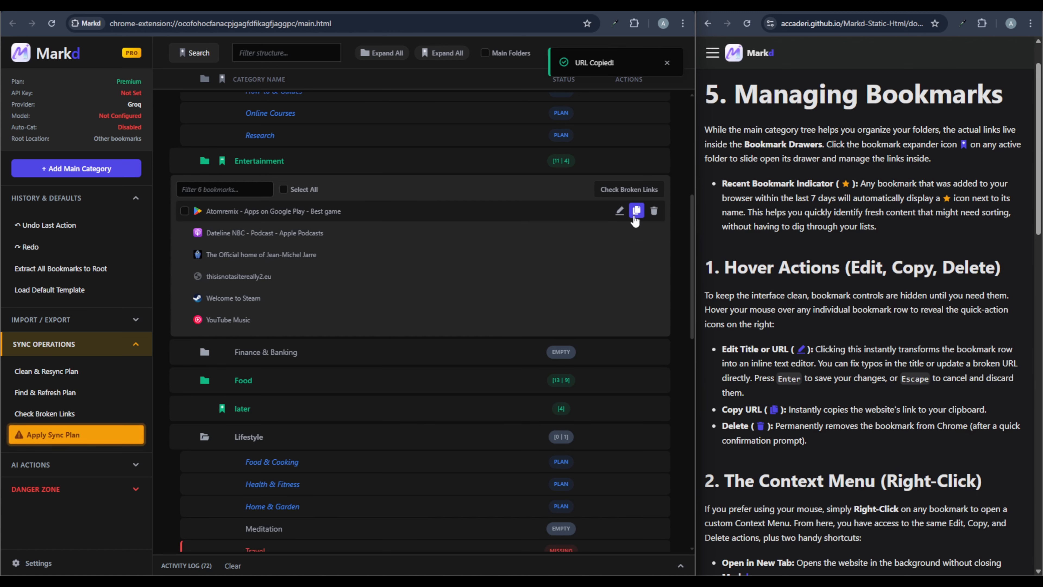
key("ctrl+t")
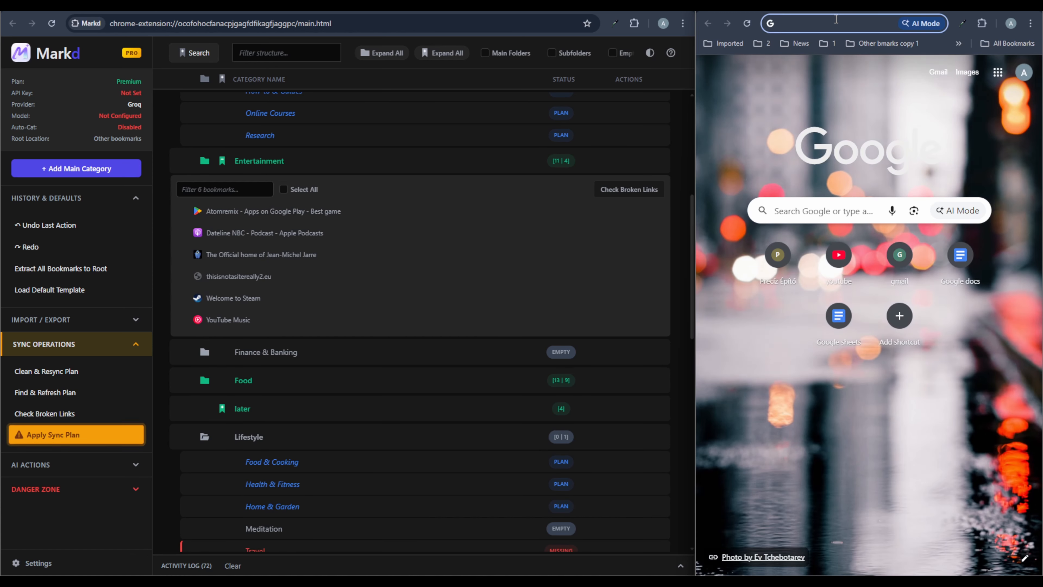
key("ctrl+v")
key("Return")
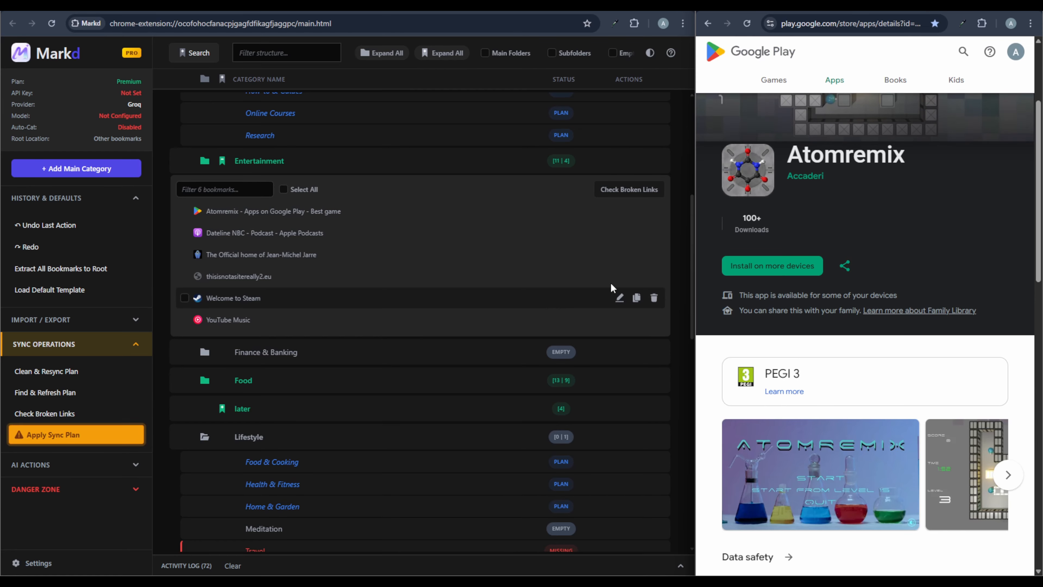
left_click(757, 9)
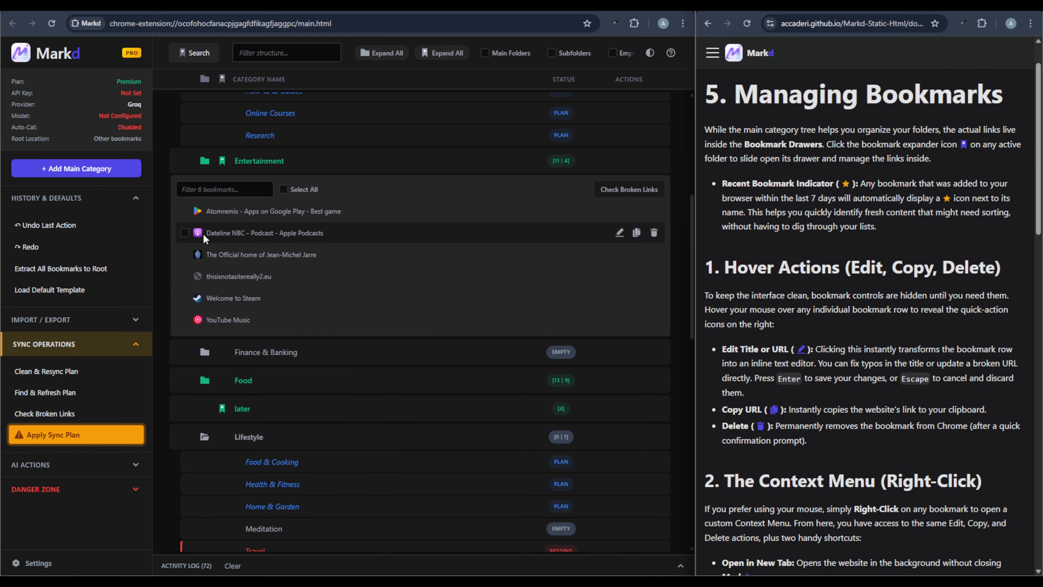
Delete the article3 bookmark from the "later" folder and confirm the deletion.
scroll(322, 278, "down", 4)
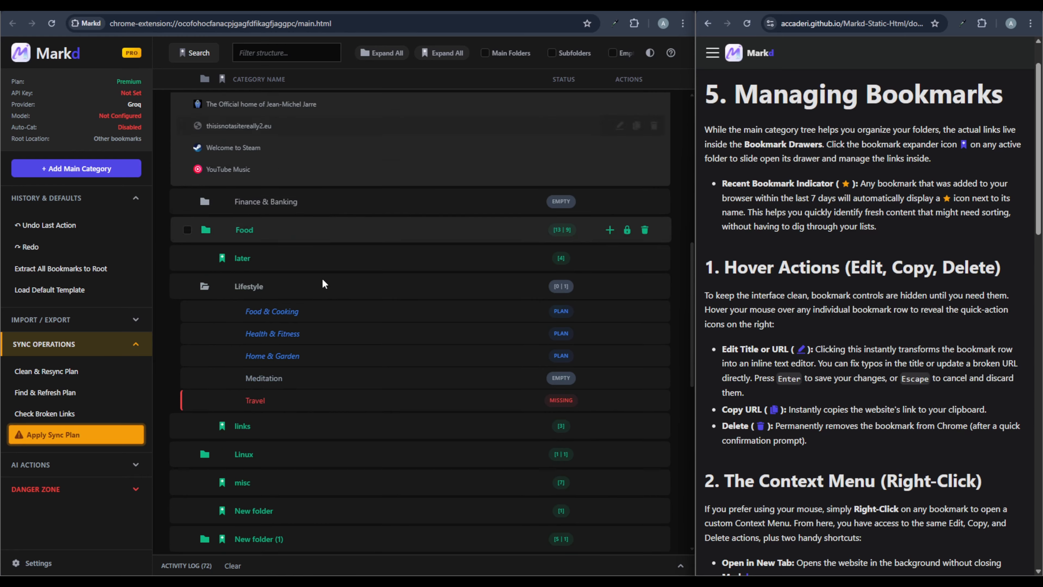
left_click(223, 245)
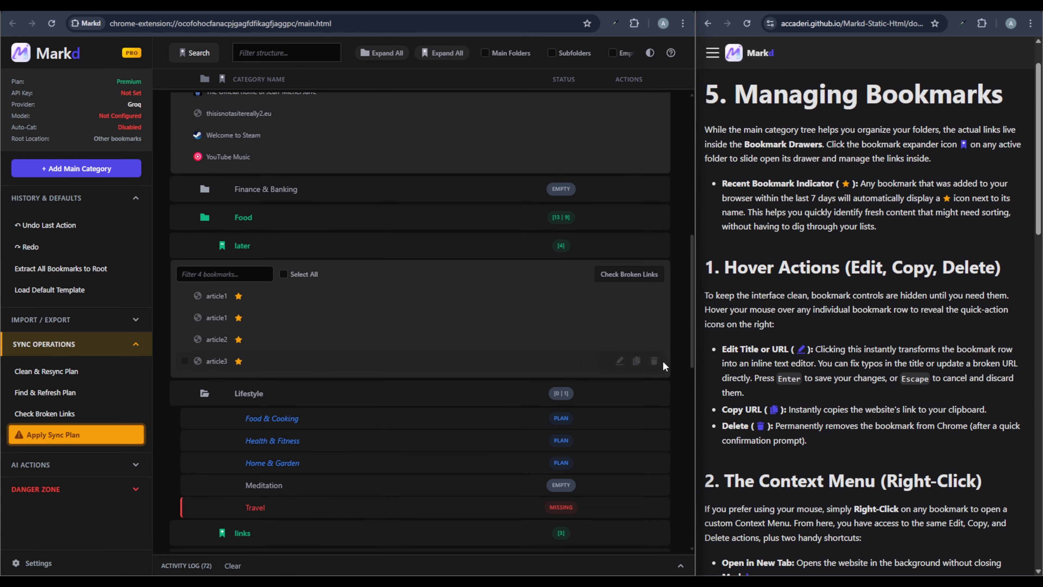
left_click(653, 361)
left_click(324, 334)
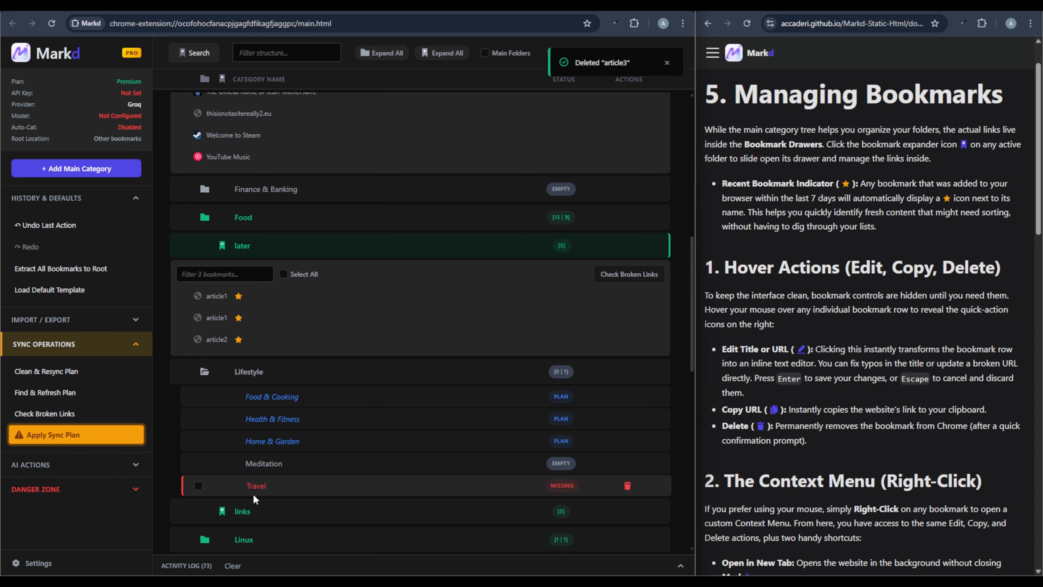
Move the stackoverflow.com bookmark from links and YouTube Music from Entertainment together into the Lifestyle category.
scroll(288, 455, "down", 8)
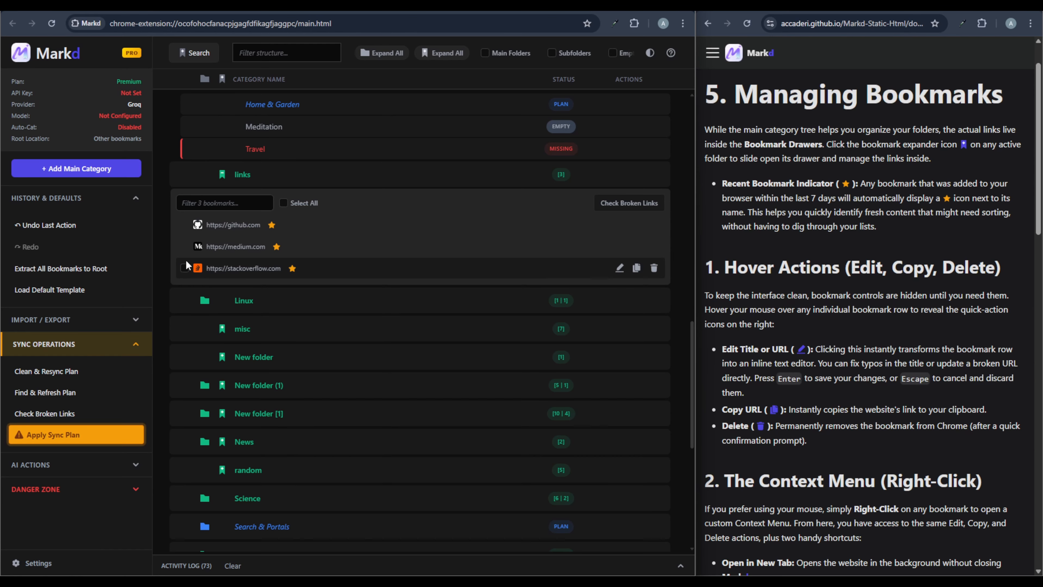
left_click(185, 268)
scroll(246, 277, "up", 6)
scroll(230, 255, "up", 3)
left_click(184, 200)
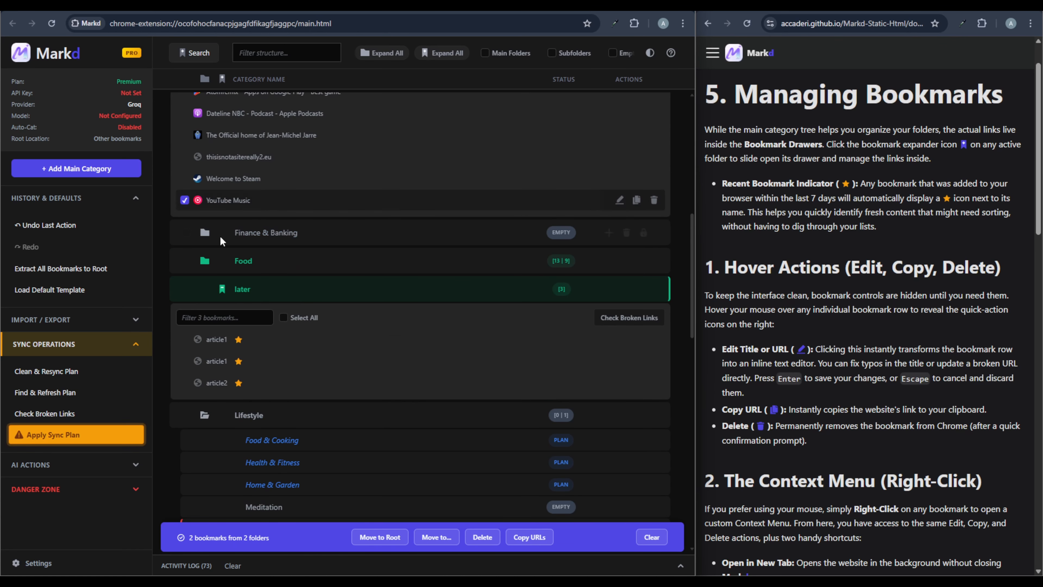
left_click_drag(229, 201, 253, 418)
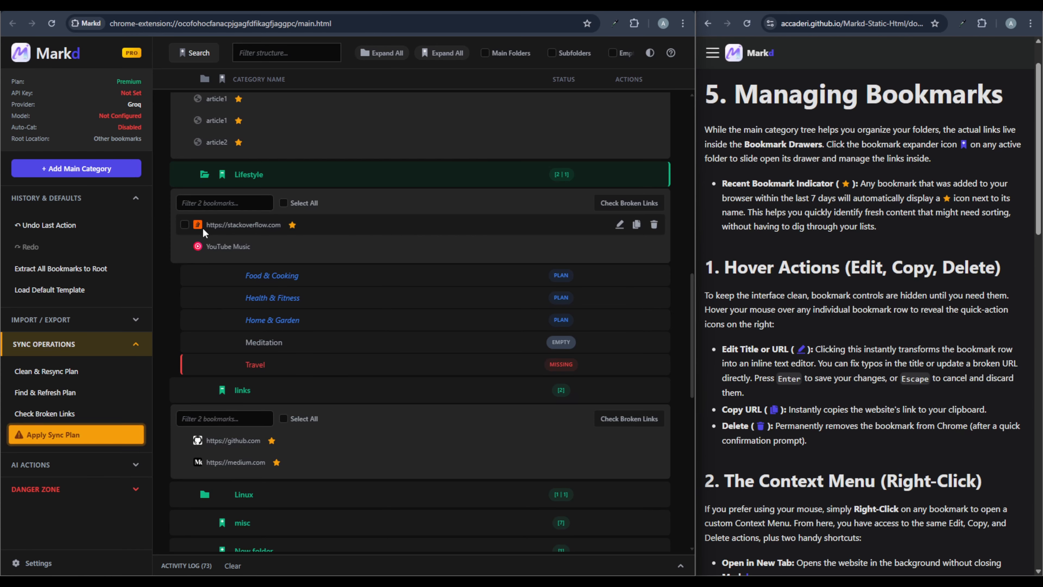
Select both bookmarks in Lifestyle and move them to the Sport subfolder of !!!IMPORTANT.
left_click(185, 246)
left_click(435, 538)
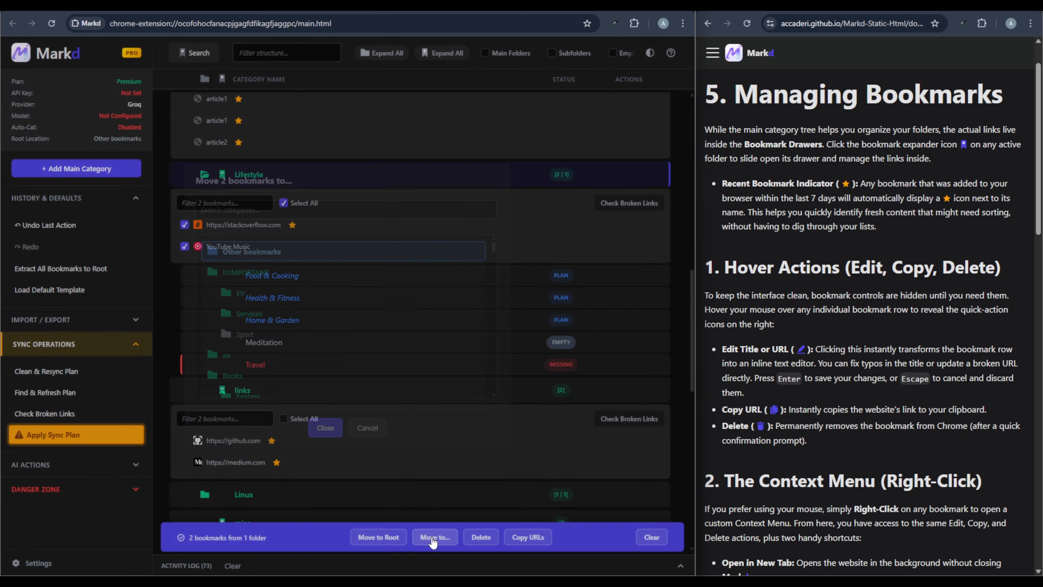
left_click(263, 335)
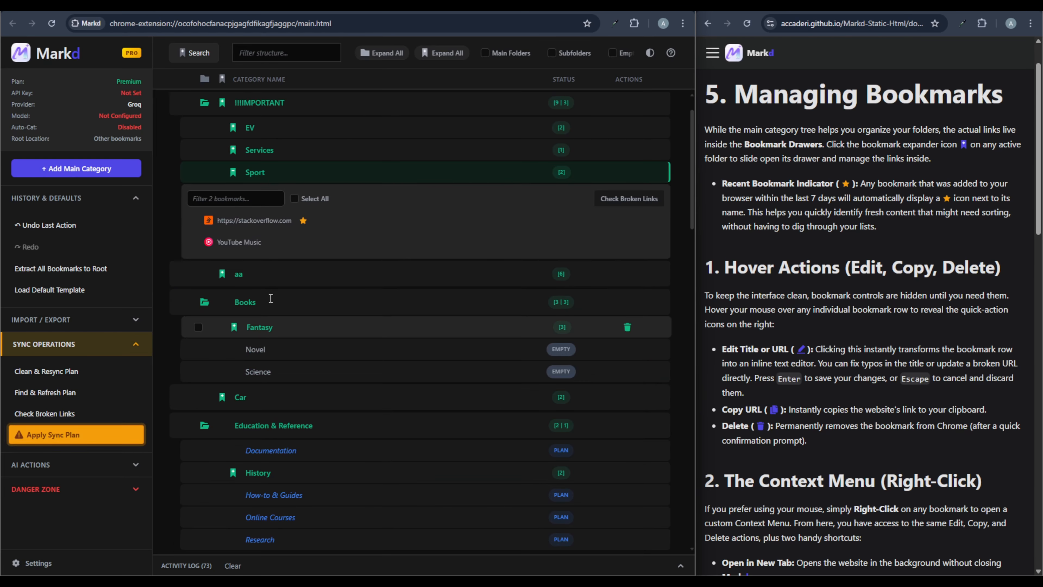
Undo the last two bookmark moves and check the contents of the Entertainment and links folders.
left_click(96, 227)
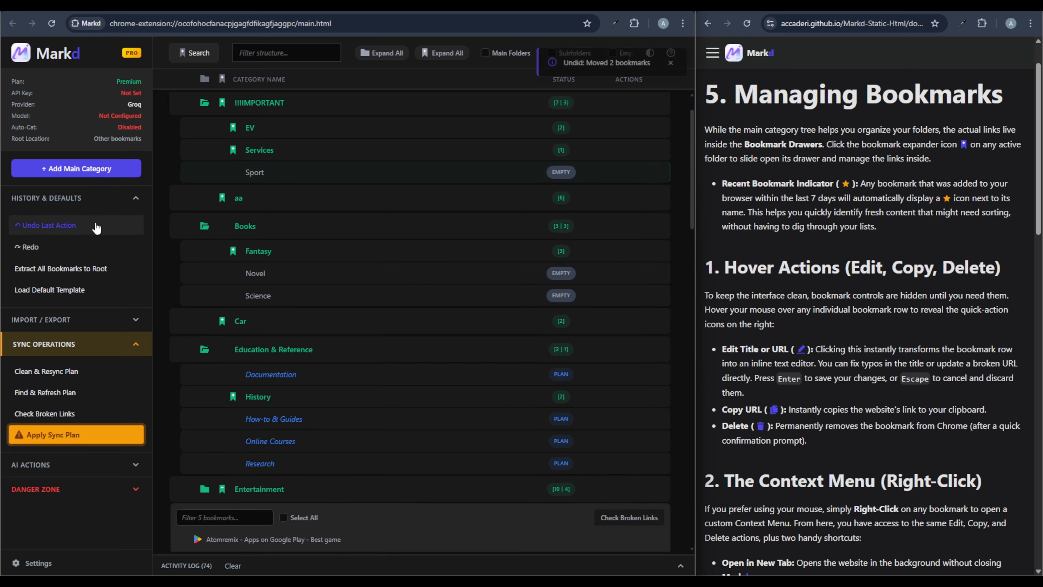
left_click(86, 227)
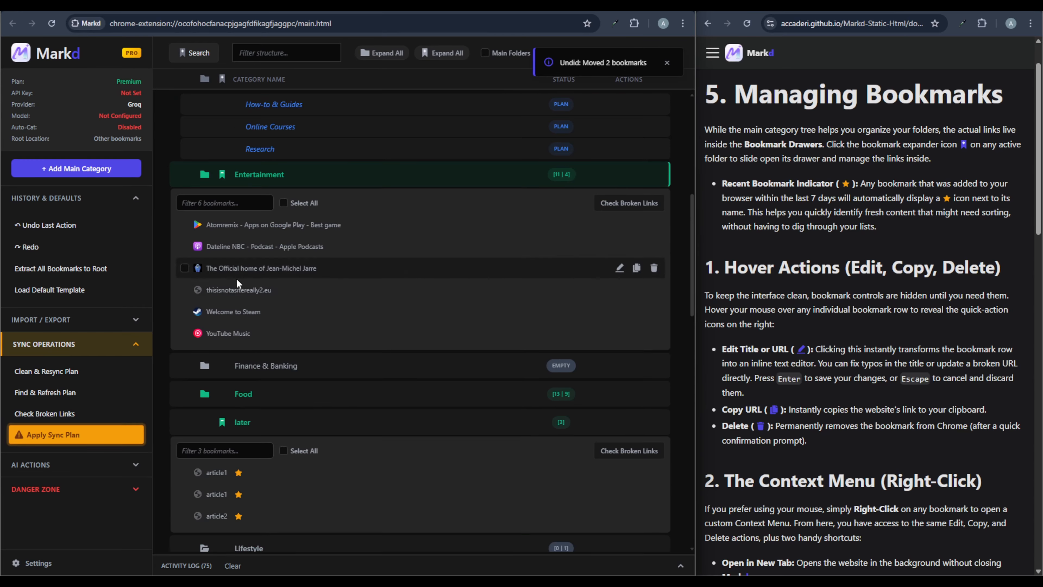
scroll(258, 340, "down", 3)
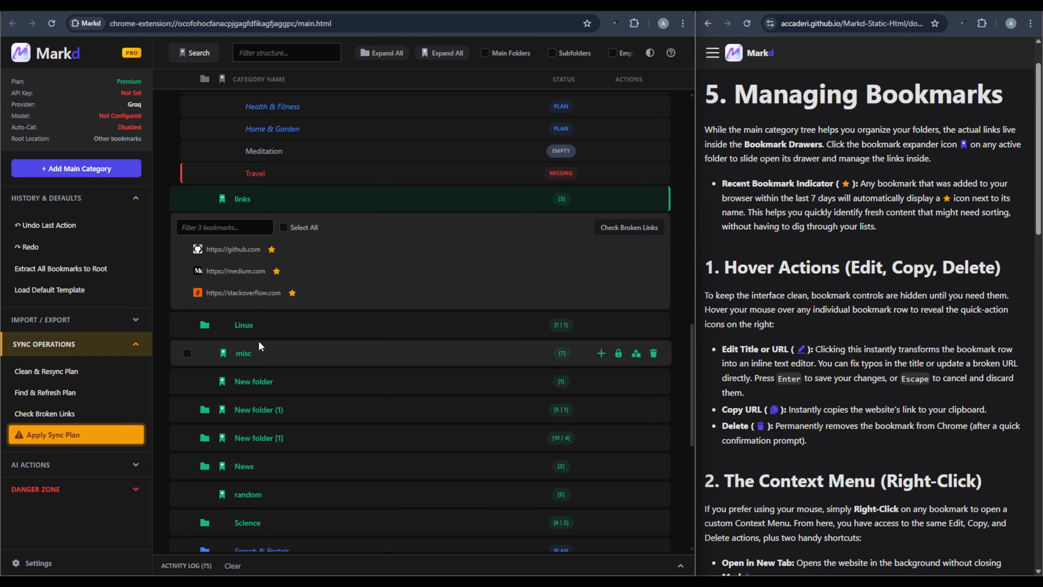
scroll(259, 340, "up", 9)
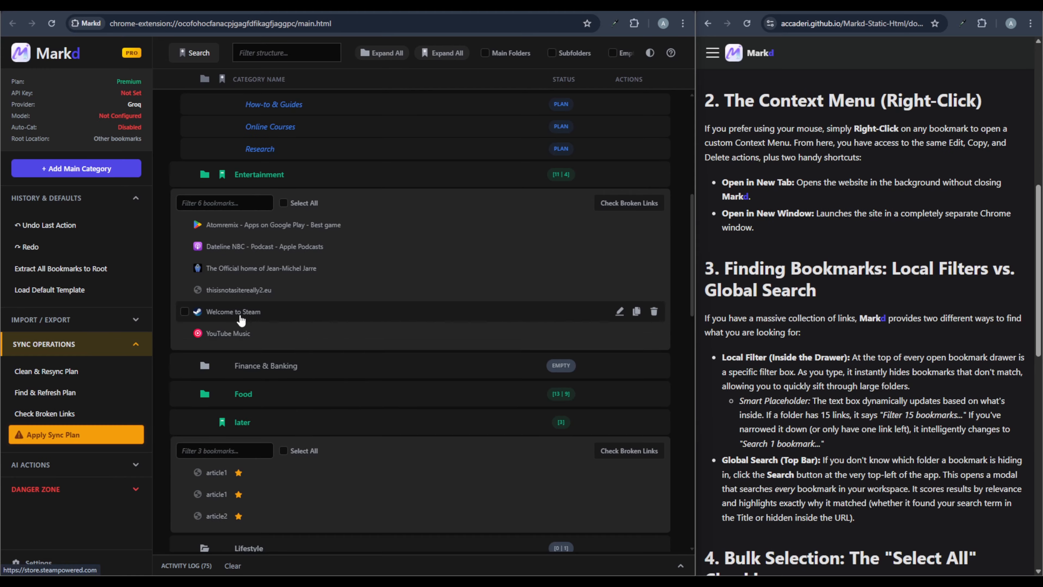
Open the Welcome to Steam bookmark in a new tab, return to Markd, and bring up that bookmark's context options again.
right_click(242, 315)
left_click(266, 327)
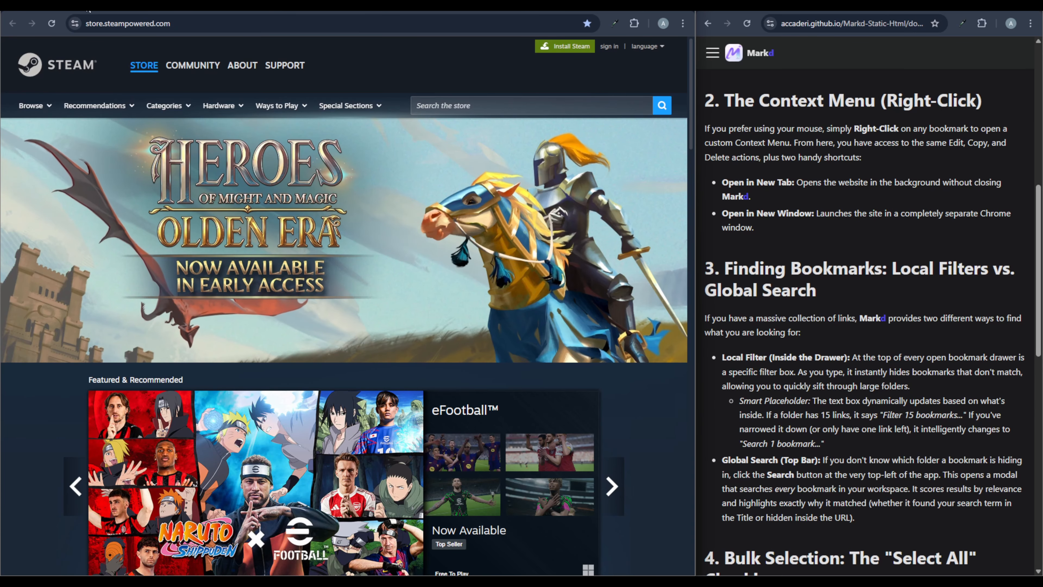
left_click(87, 6)
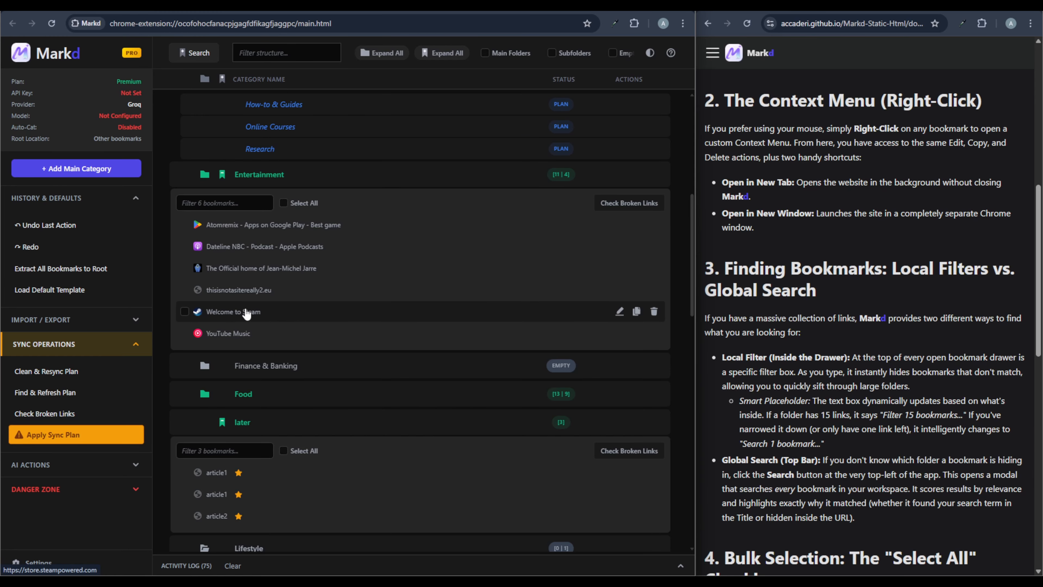
right_click(246, 313)
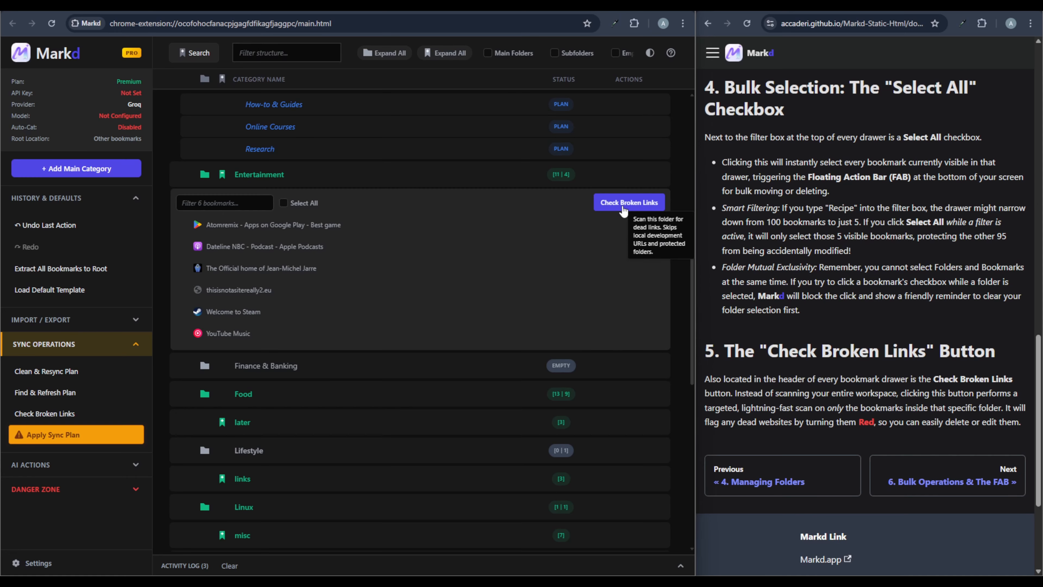
Check the Entertainment folder for broken links, move the dead link to Broken Links, and expand that folder's bookmarks.
left_click(629, 202)
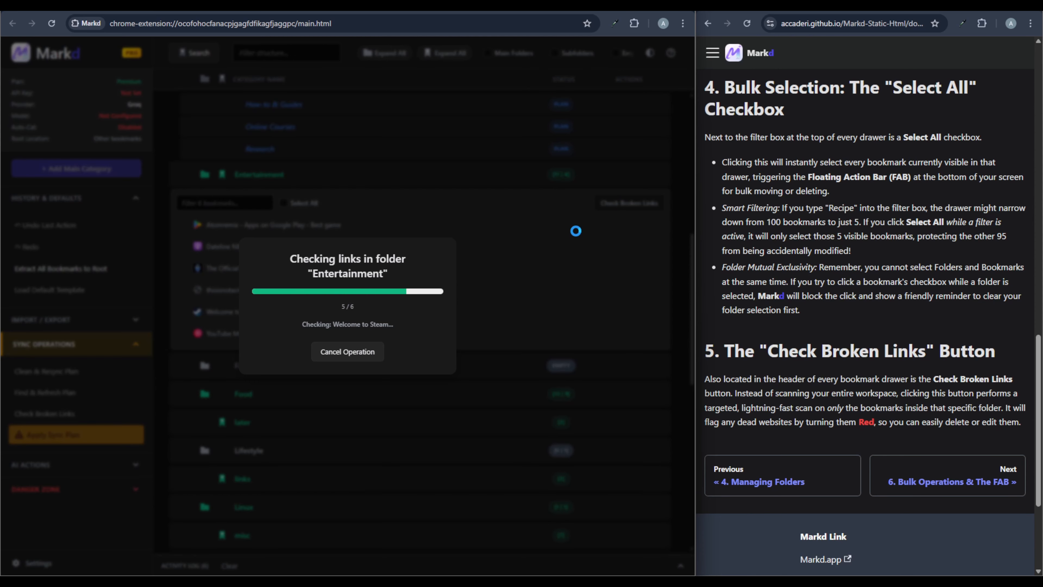
left_click(326, 343)
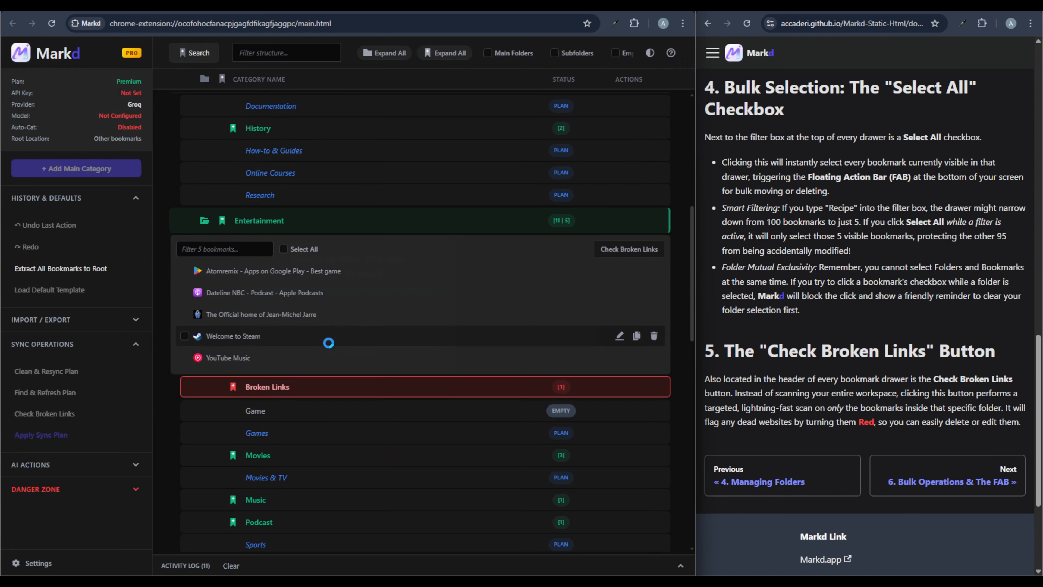
left_click(235, 388)
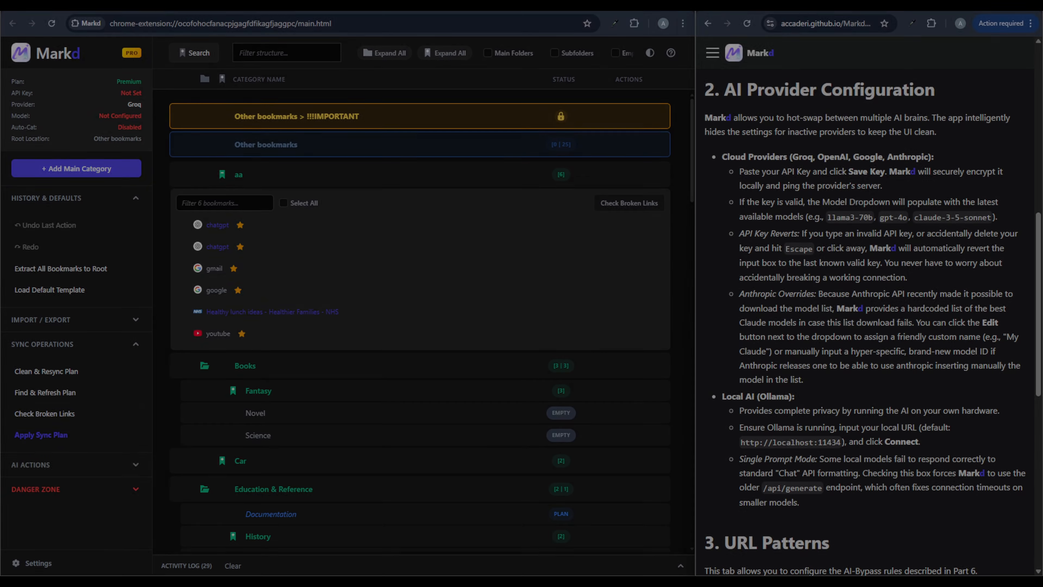
Paste and save the Groq API key in the AI provider settings, and select the llama-3.1-8b-instant model.
left_click(61, 563)
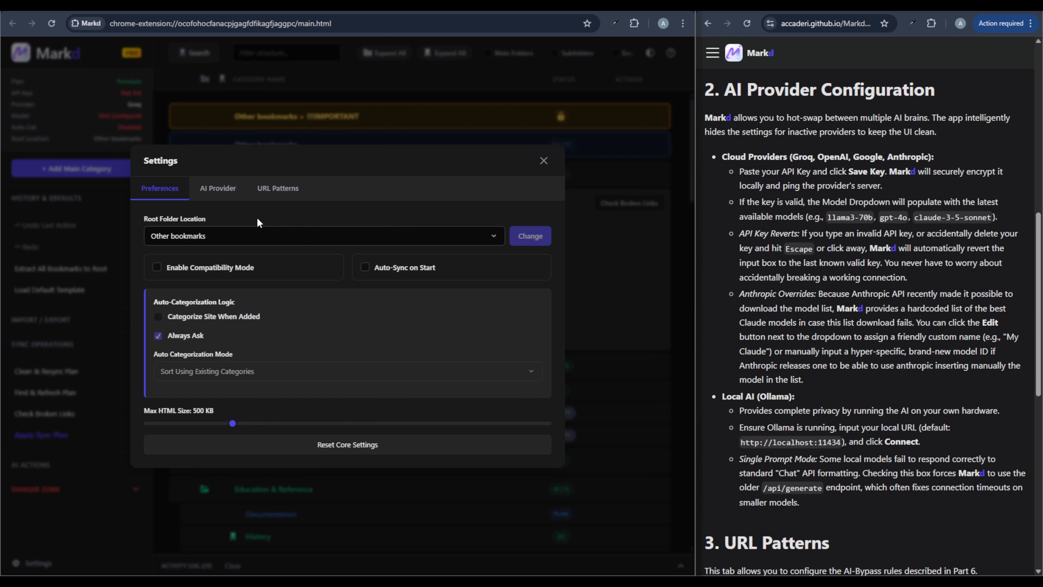
left_click(217, 188)
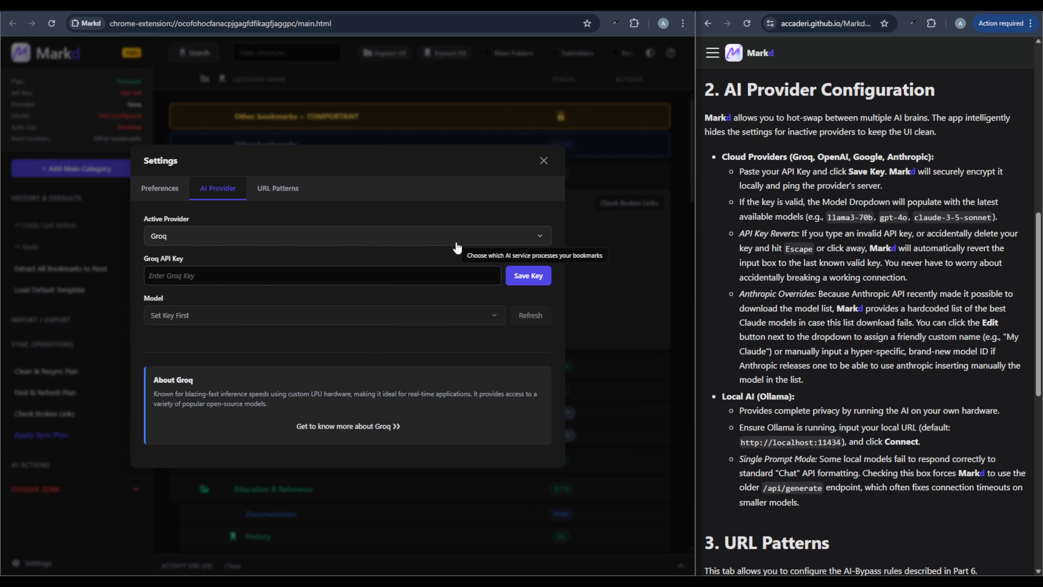
left_click(442, 282)
key("ctrl+v")
left_click(519, 283)
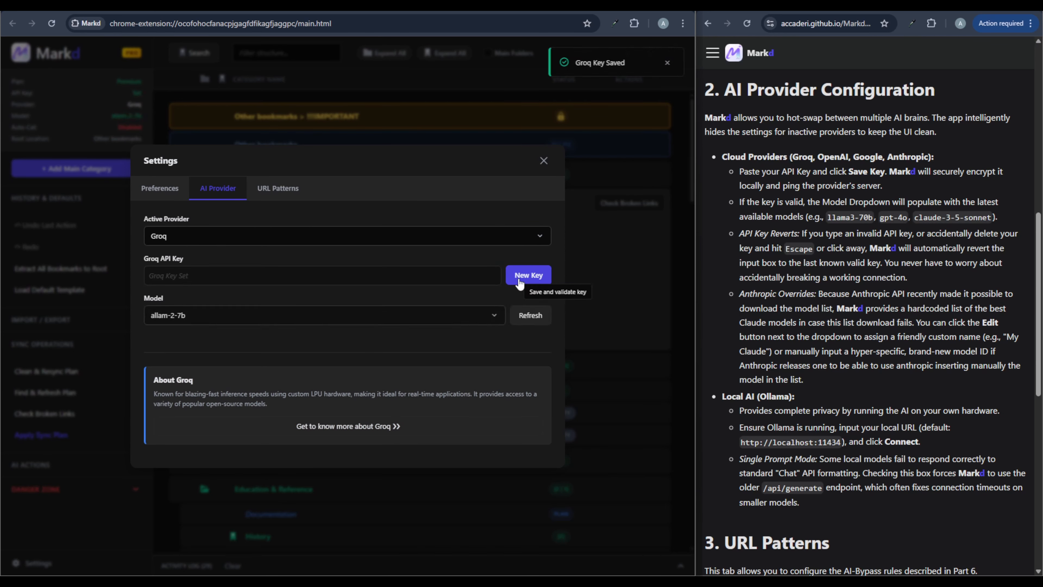
left_click(382, 315)
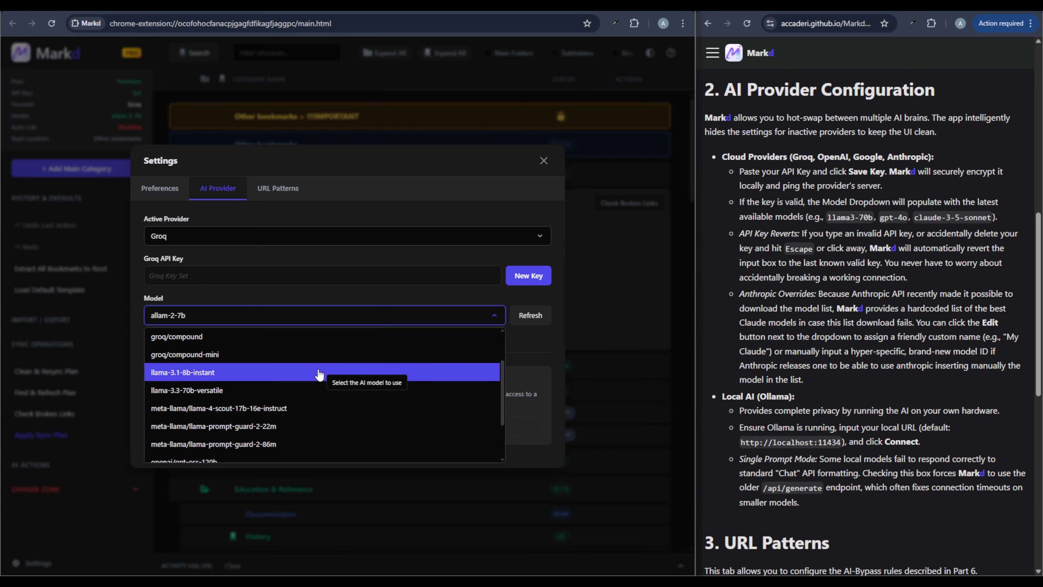
left_click(271, 373)
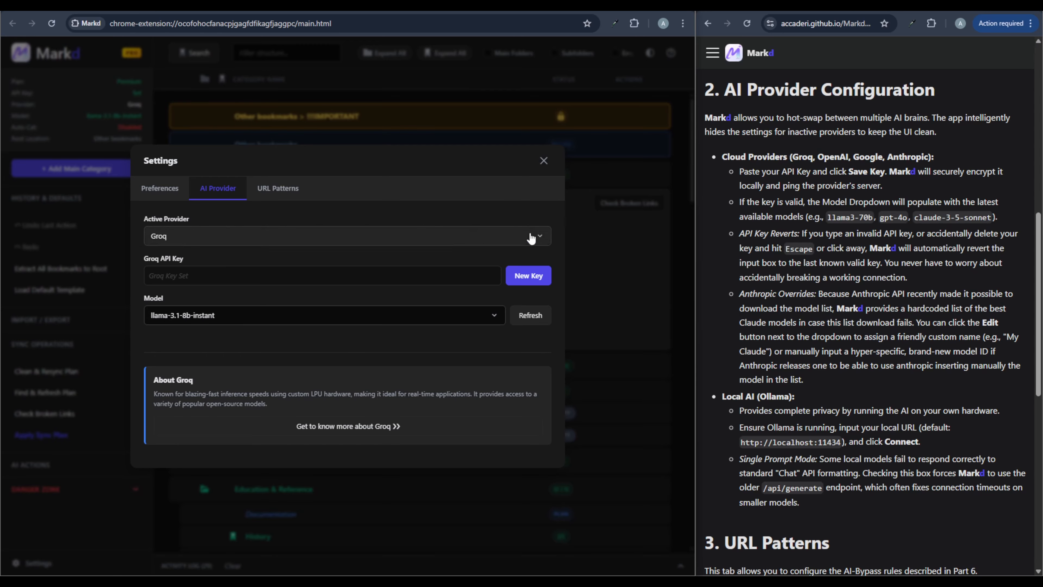
Switch the active AI provider to Openai, paste and save the OpenAI API key, and select the gpt-5.5-pro model.
left_click(391, 241)
left_click(254, 294)
left_click(251, 275)
key("ctrl+v")
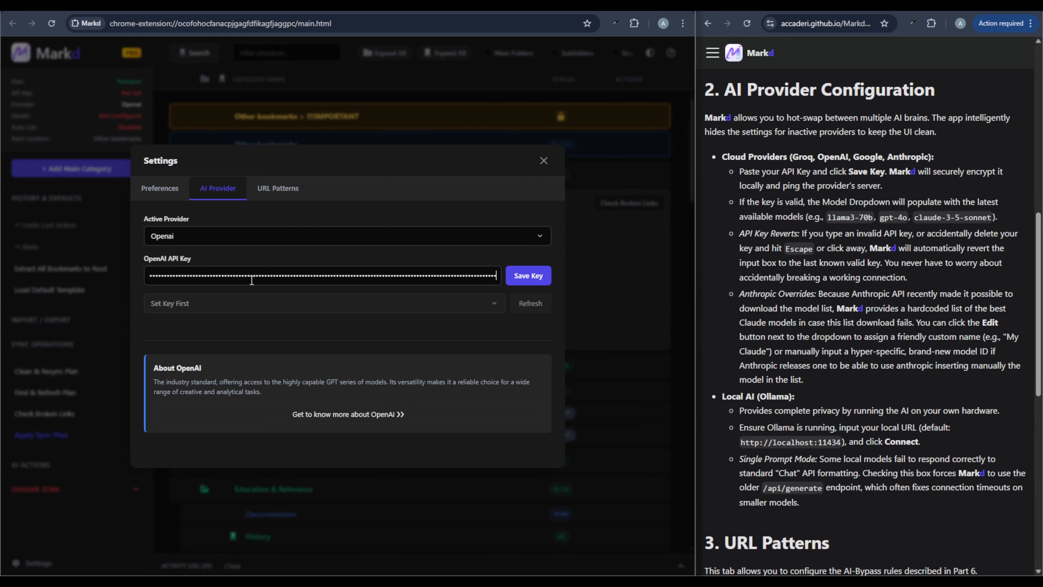
left_click(523, 275)
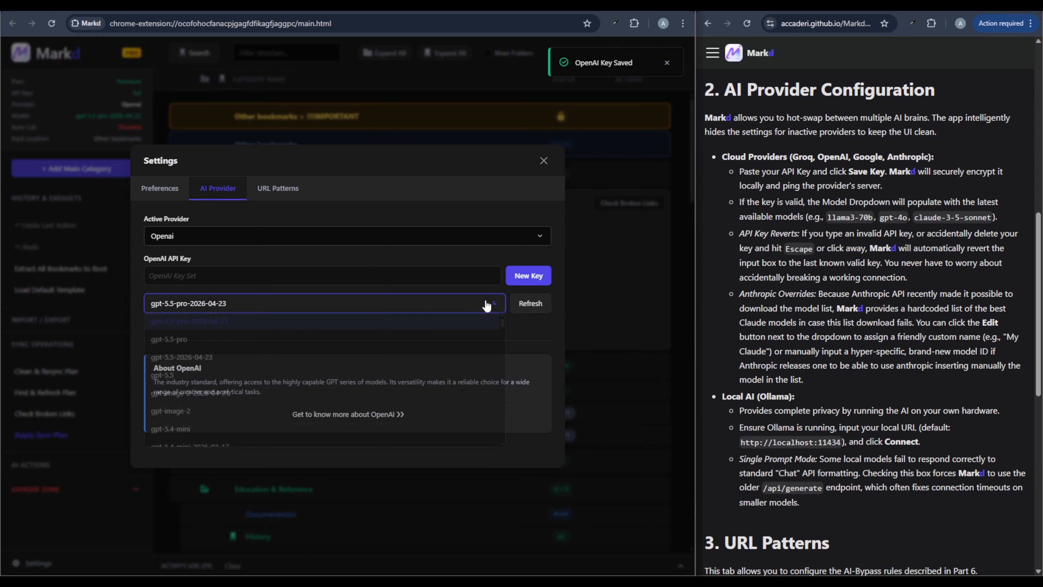
left_click(313, 304)
scroll(308, 379, "down", 3)
scroll(309, 379, "up", 10)
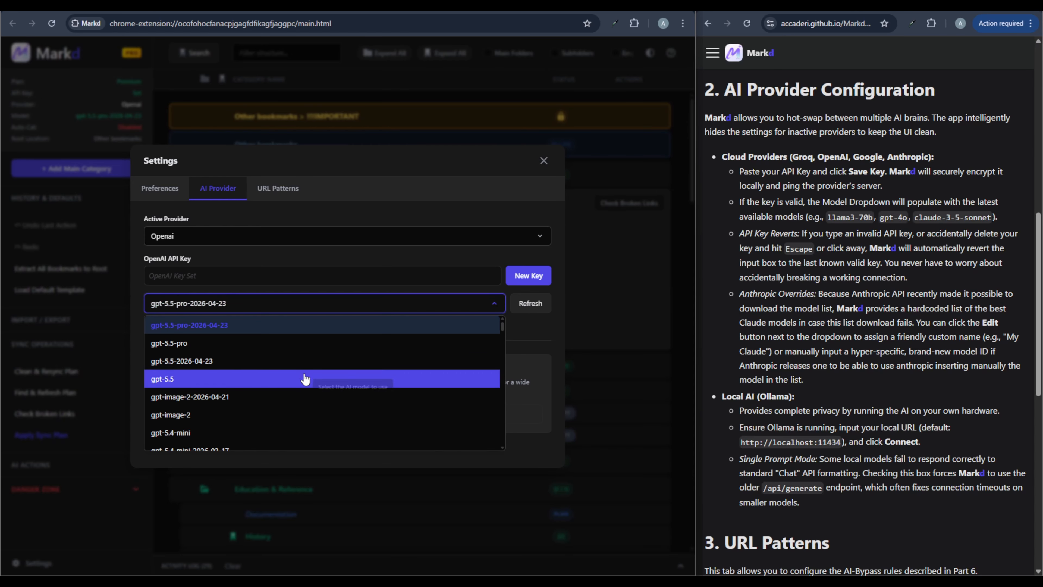
left_click(244, 344)
Switch the active provider to Anthropic, enter and save the Anthropic API key, and select the claude-opus-4-6 model.
left_click(534, 235)
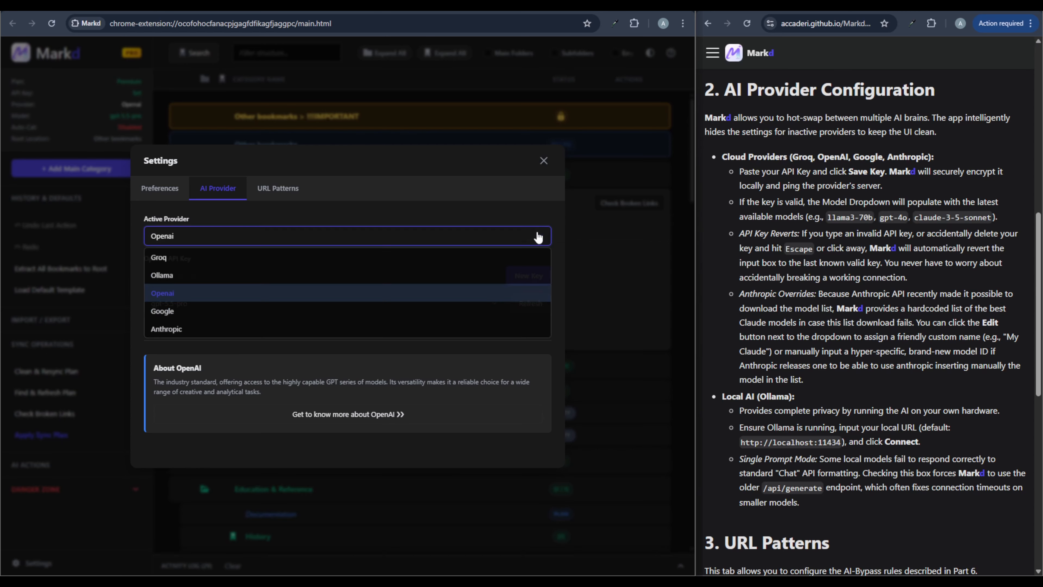
left_click(283, 329)
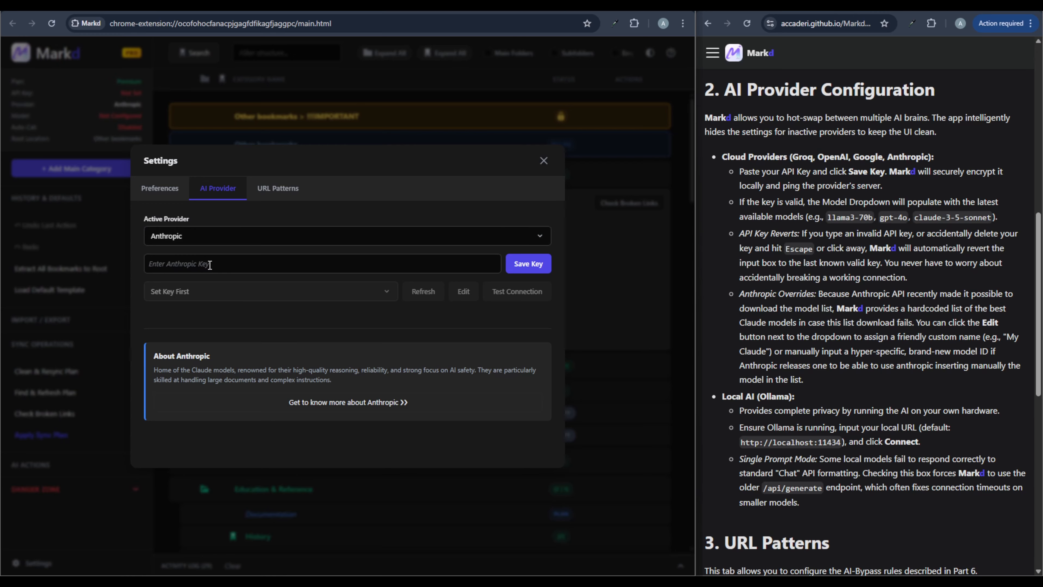
left_click(549, 266)
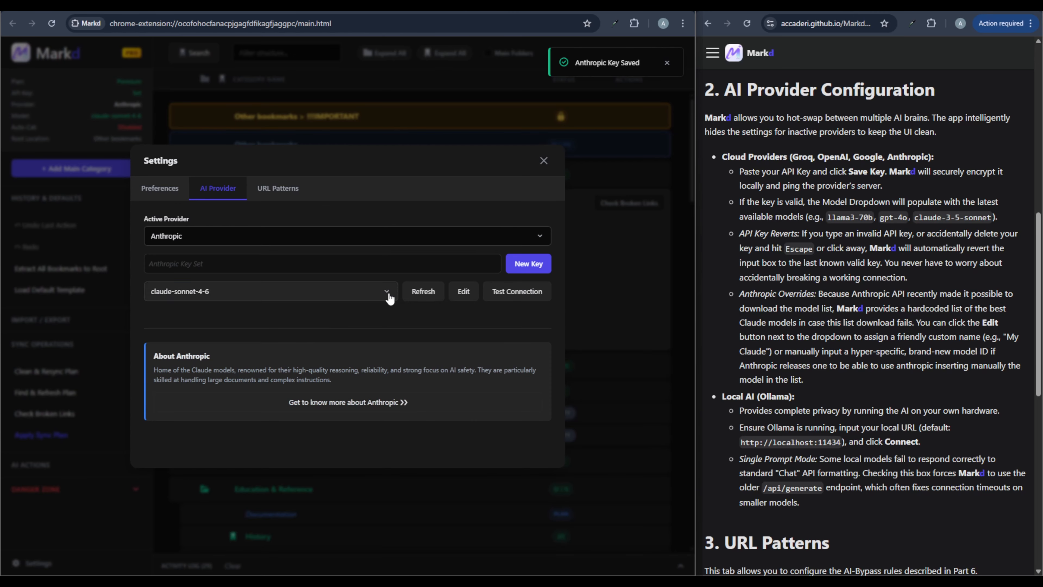
left_click(321, 292)
left_click(276, 364)
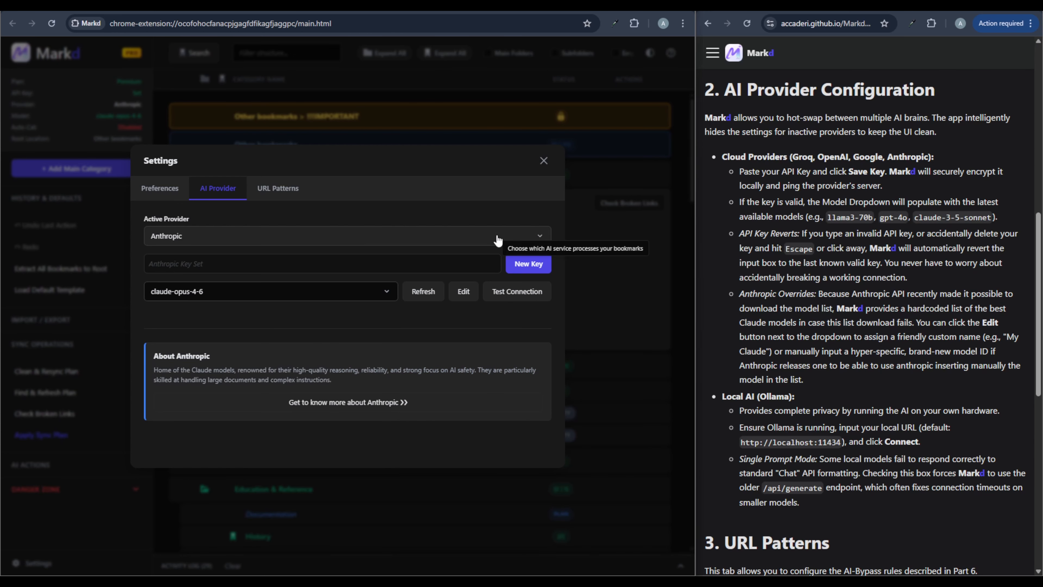
Switch the active provider to Google, enter and save the Google API key, and select the Gemma 3 27B model.
left_click(534, 235)
left_click(265, 312)
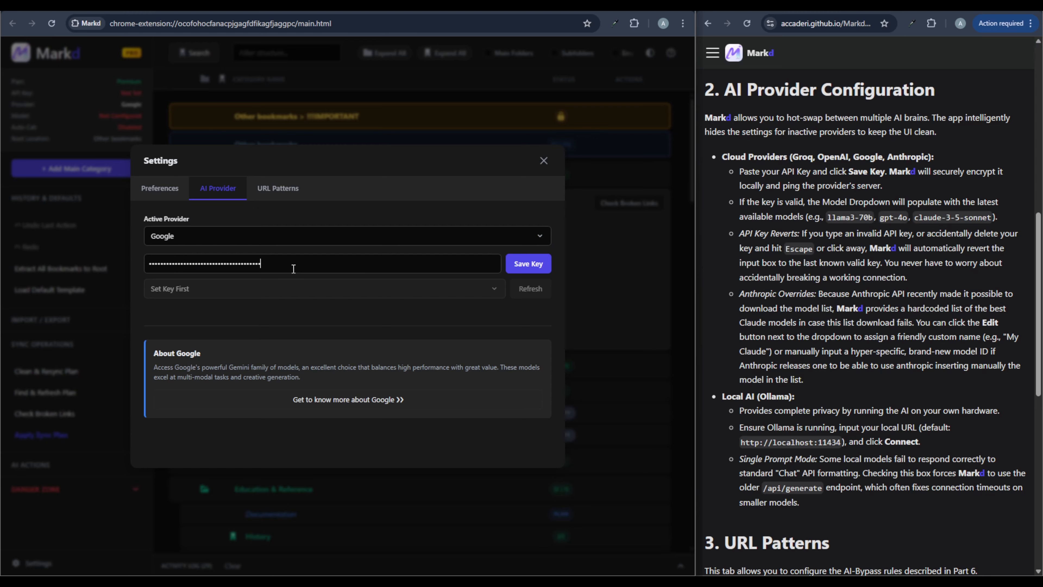
left_click(526, 264)
left_click(288, 289)
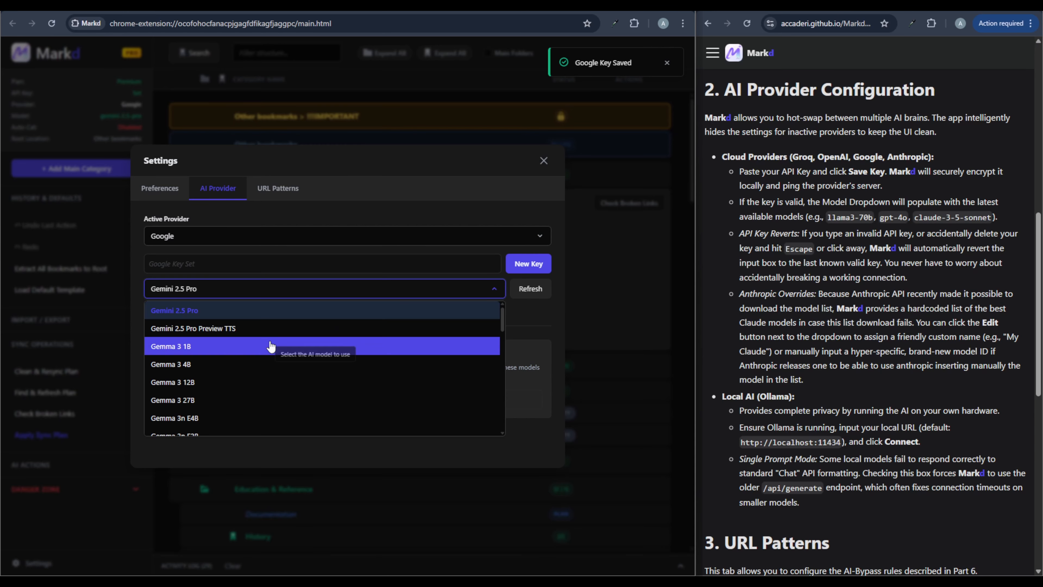
scroll(266, 370, "down", 5)
scroll(265, 388, "down", 5)
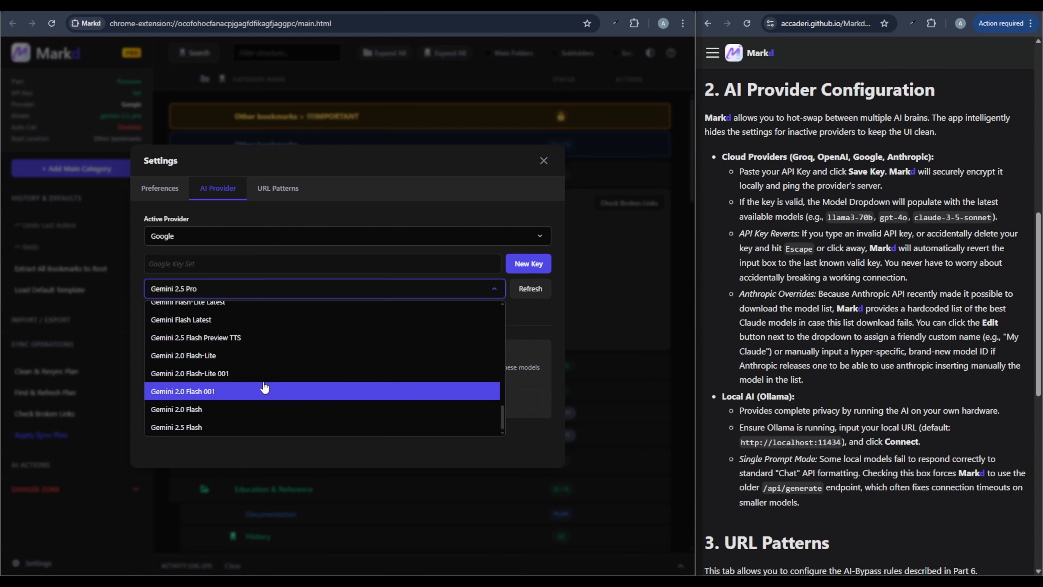
scroll(265, 388, "up", 8)
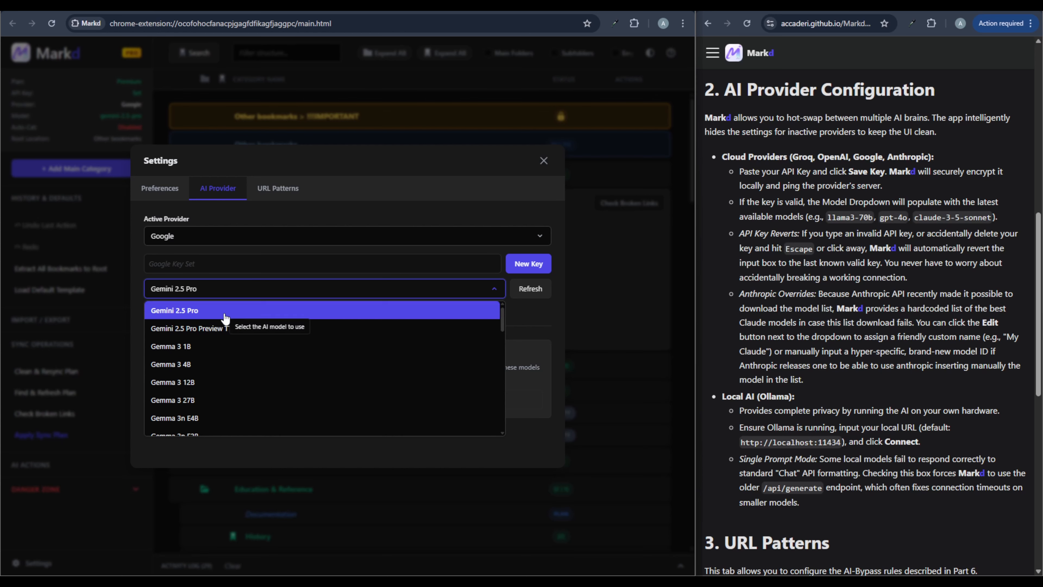
left_click(221, 400)
left_click(490, 239)
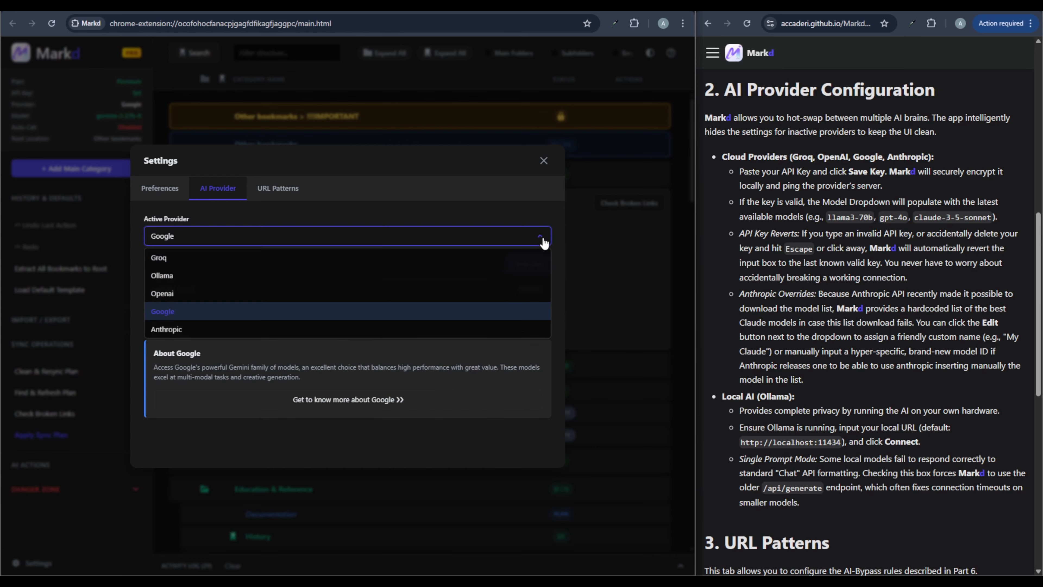
left_click(193, 277)
left_click(532, 280)
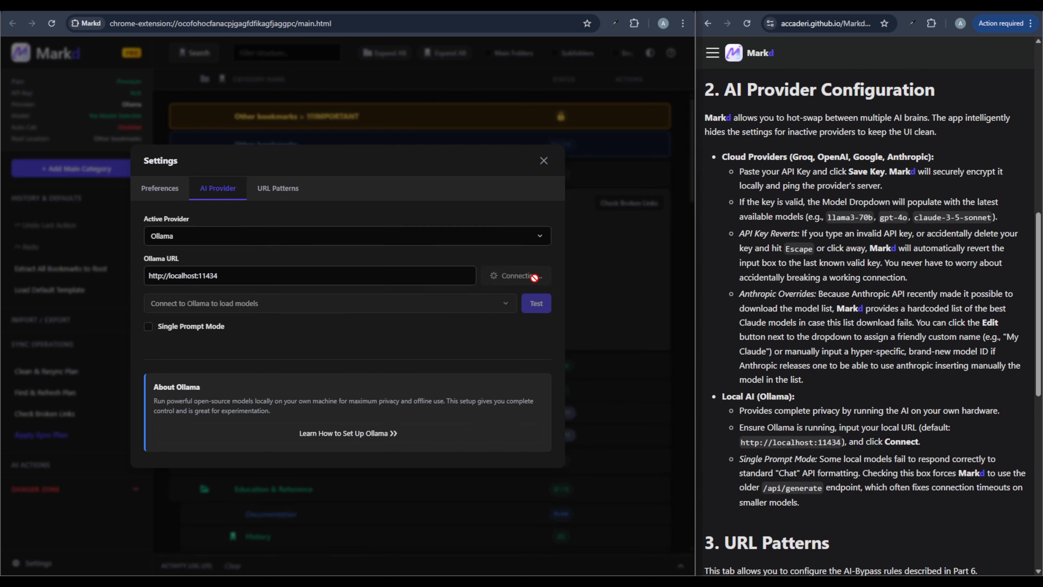
left_click(312, 303)
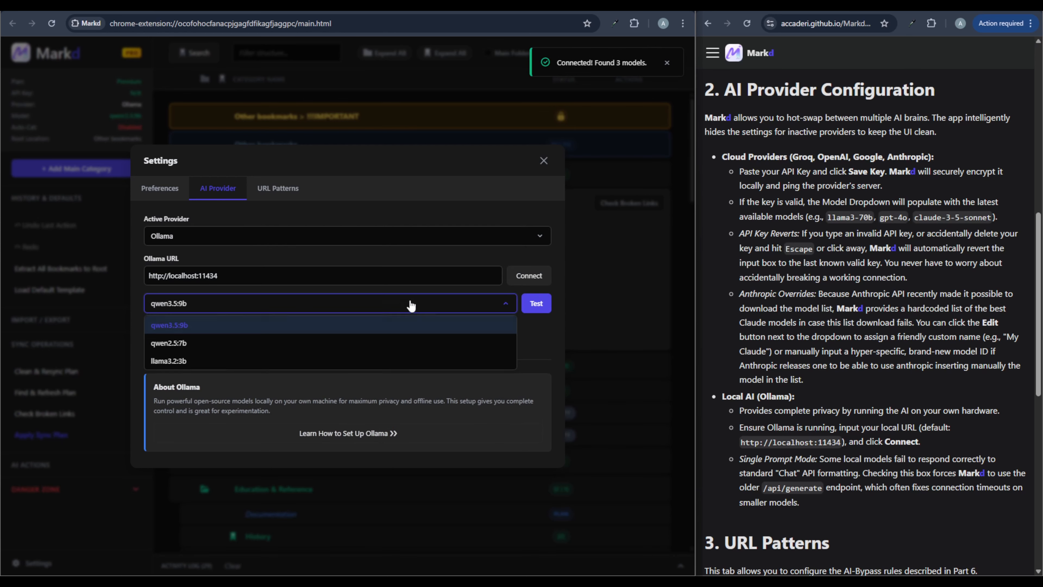
left_click(312, 325)
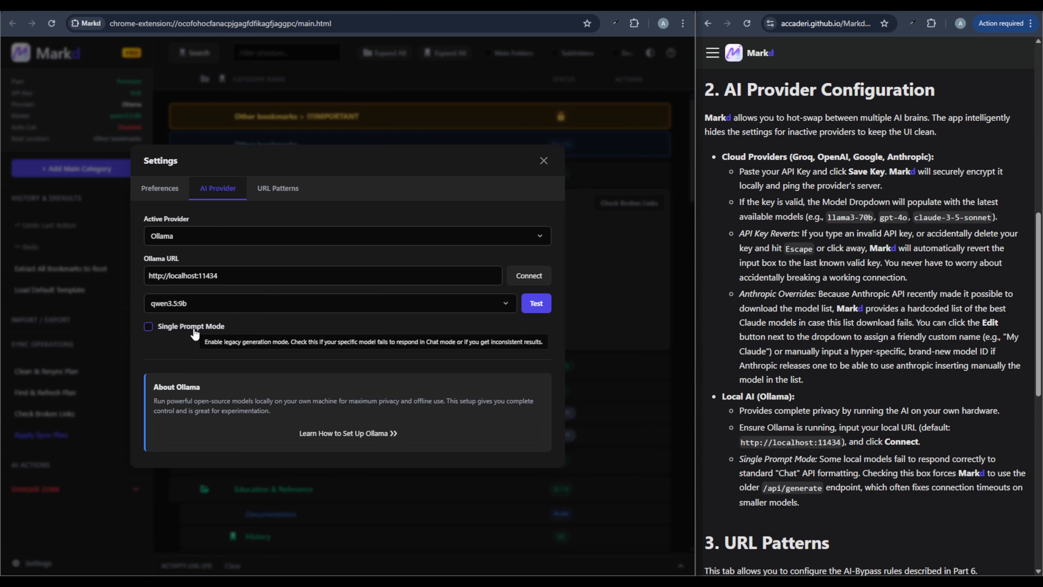
left_click(538, 305)
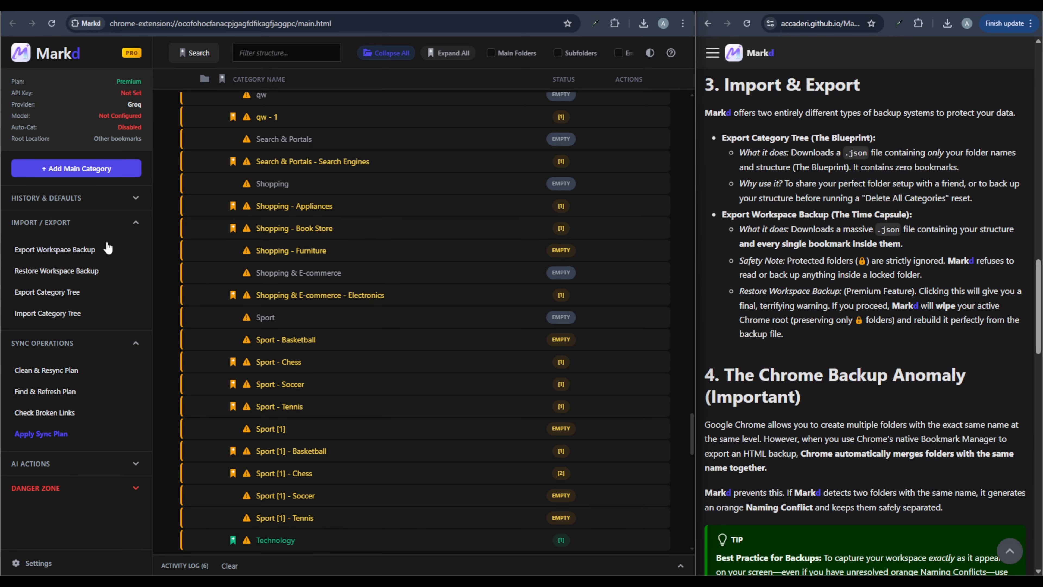
Export the workspace as a Markd backup and save it as markd_workspace_backup_20260504.json in the 00_markd_save folder.
left_click(95, 250)
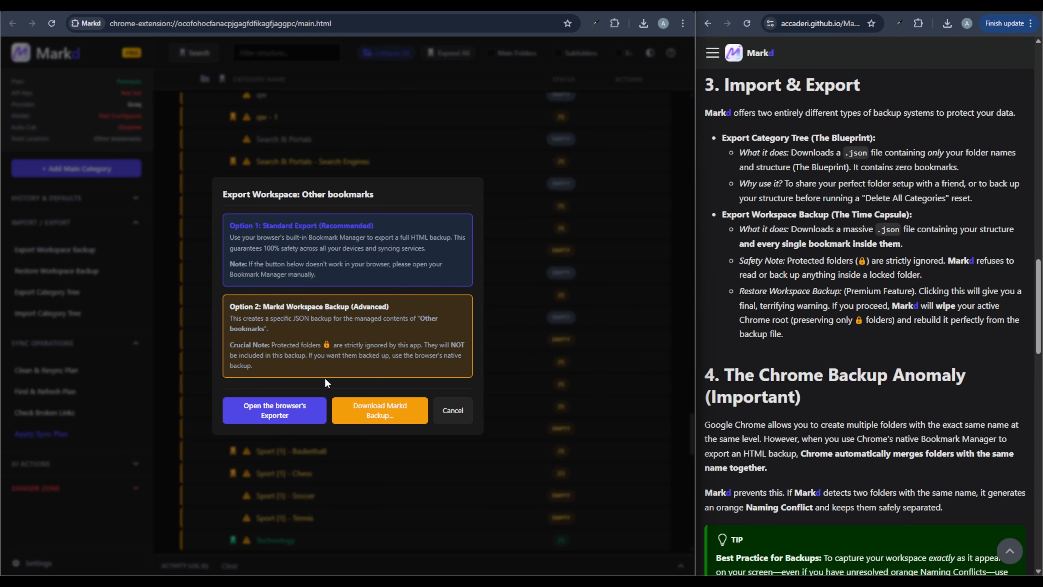
left_click(363, 406)
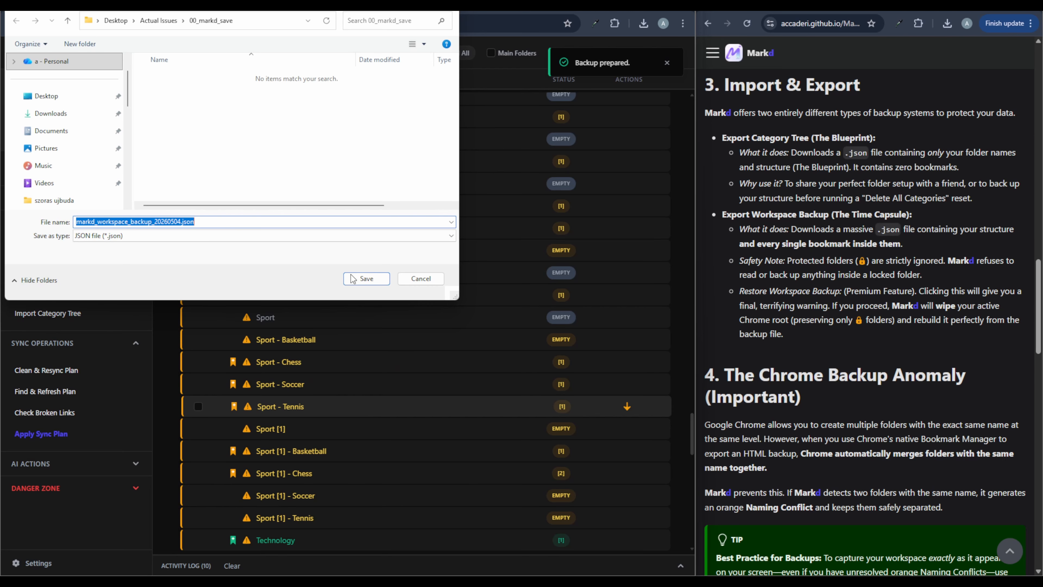
left_click(362, 278)
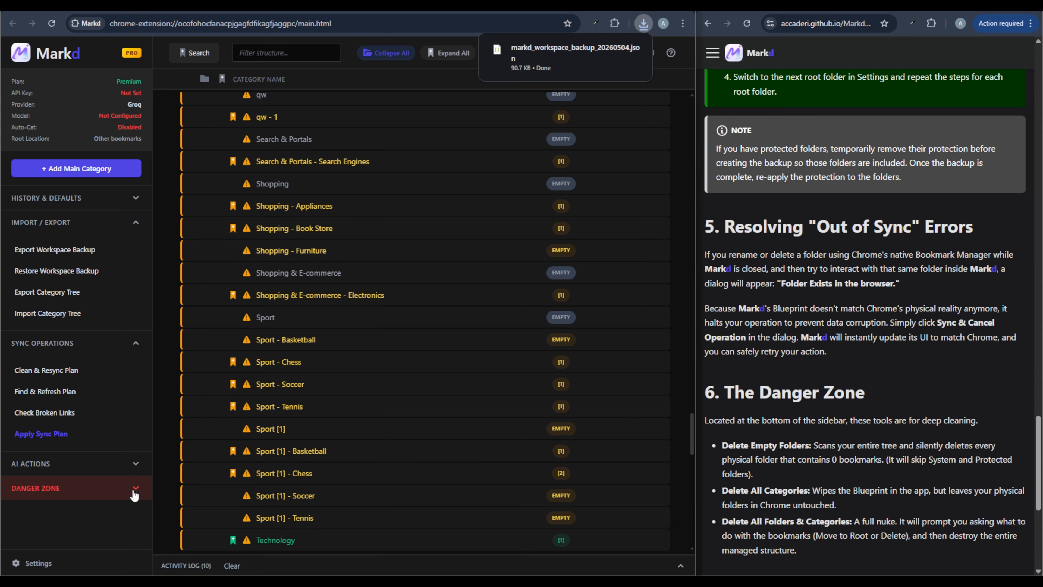
Expand the Danger Zone tools and start Delete All Folders & Categories.
left_click(135, 489)
scroll(135, 490, "down", 1)
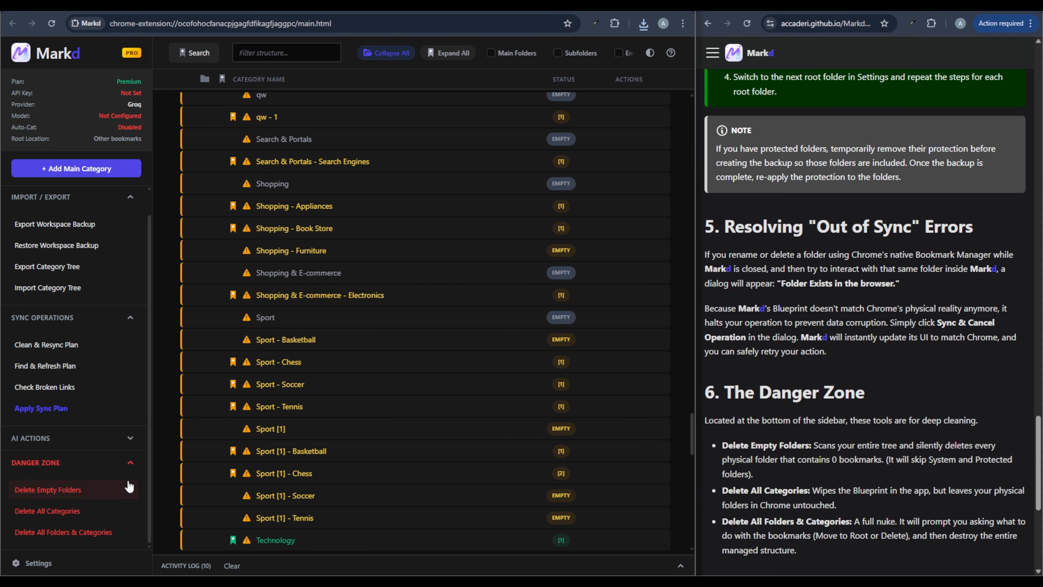
left_click(109, 533)
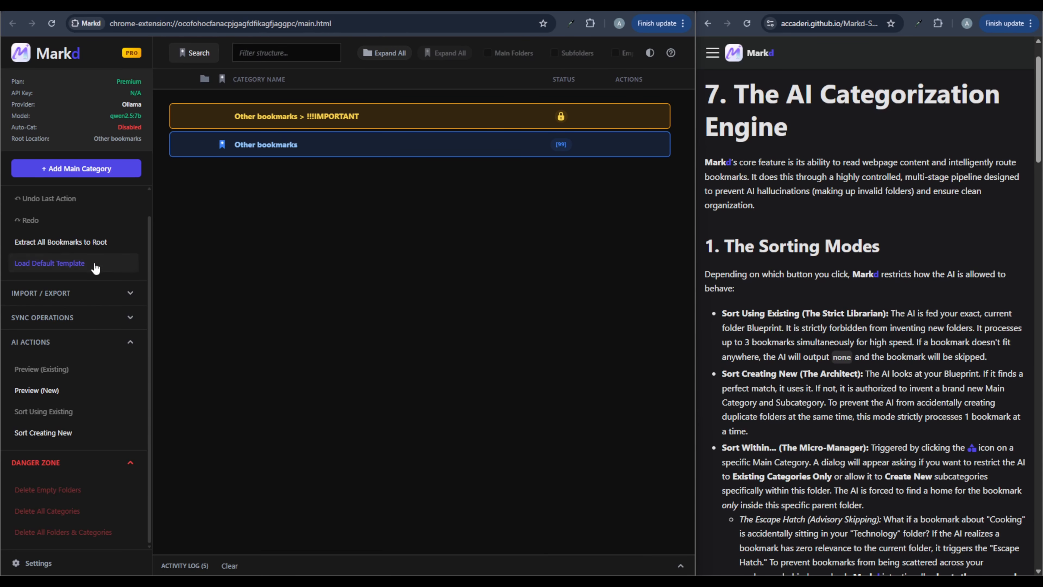
Load the default category template, confirm the reset, and expand the activity log.
left_click(94, 266)
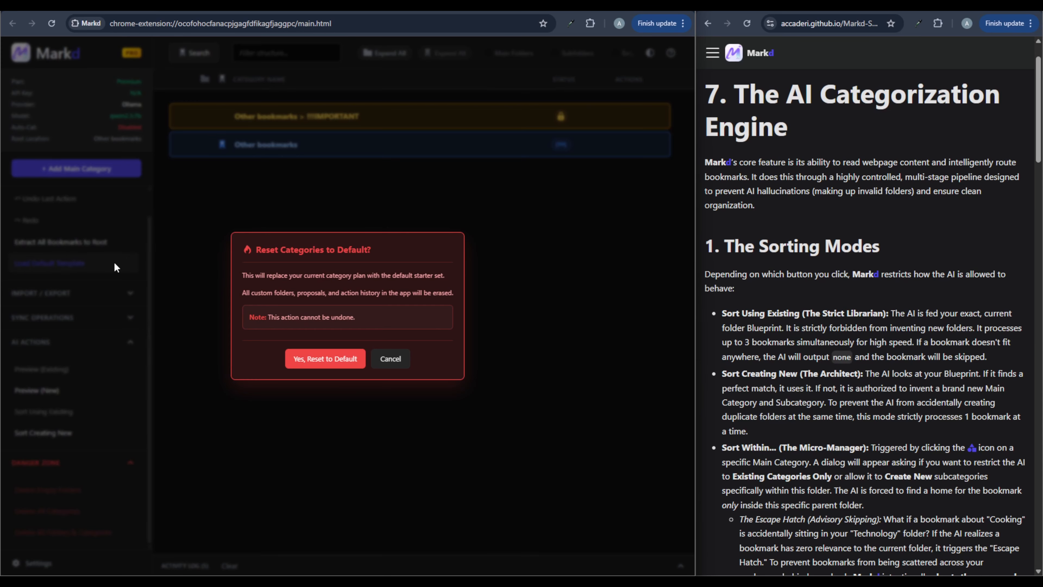
left_click(328, 358)
left_click(265, 563)
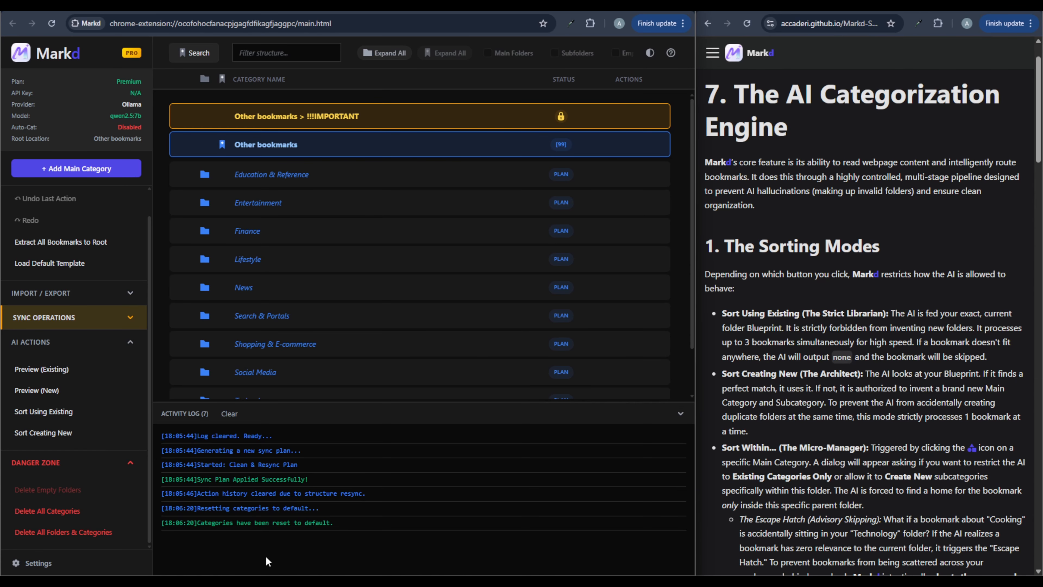
Preview AI sorting into existing categories and review the proposed bookmark destinations in the activity log.
left_click(75, 365)
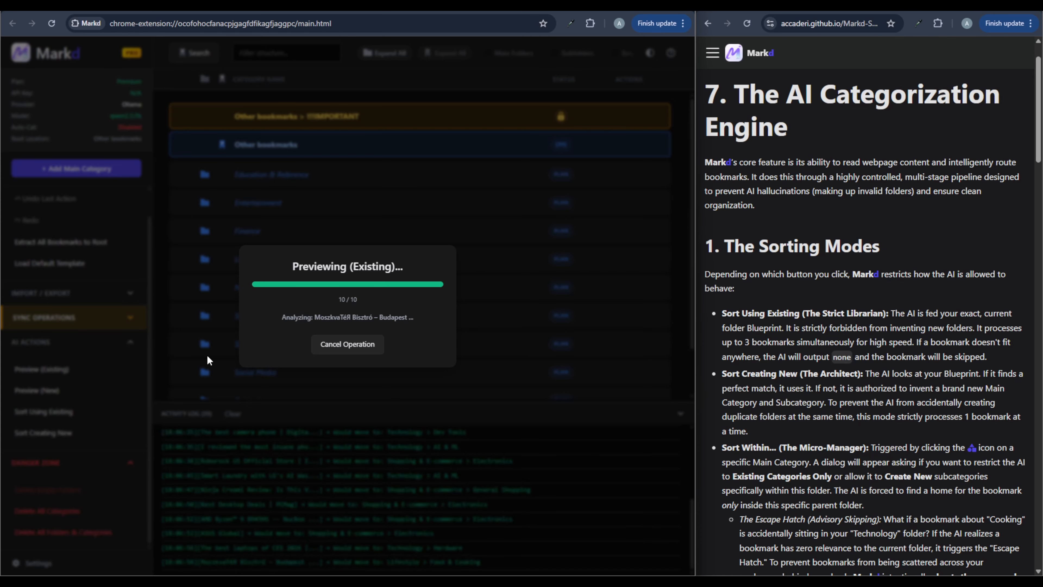
scroll(336, 463, "up", 3)
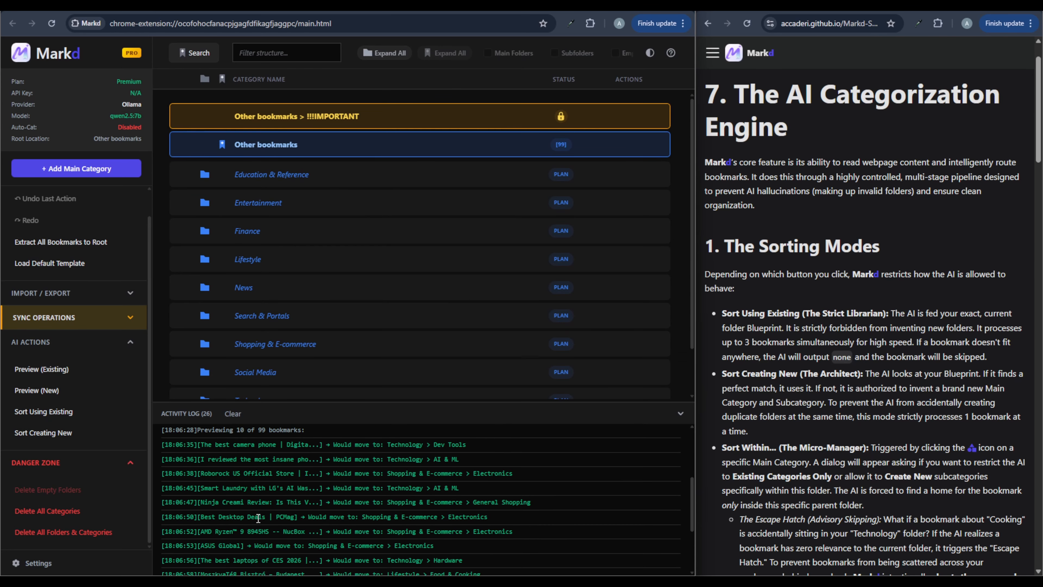
scroll(256, 523, "down", 3)
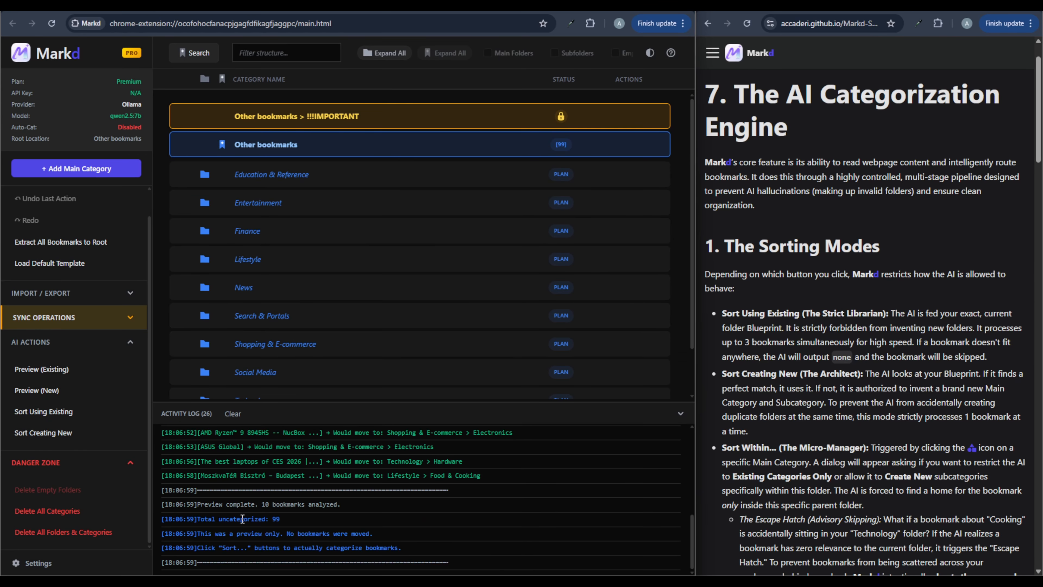
Preview AI sorting that may create new categories and review its proposed destinations in the activity log.
left_click(56, 391)
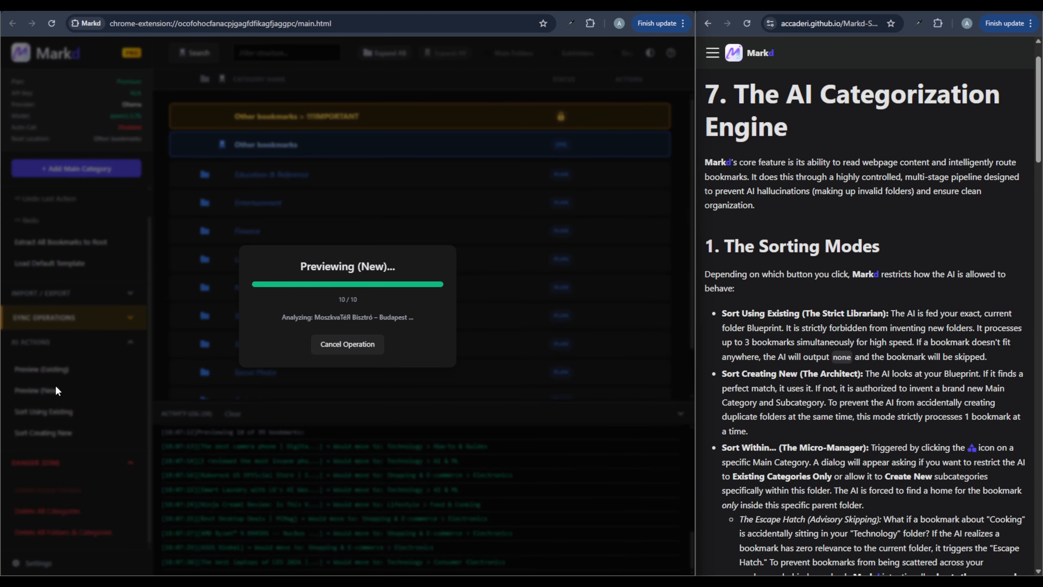
scroll(259, 512, "up", 3)
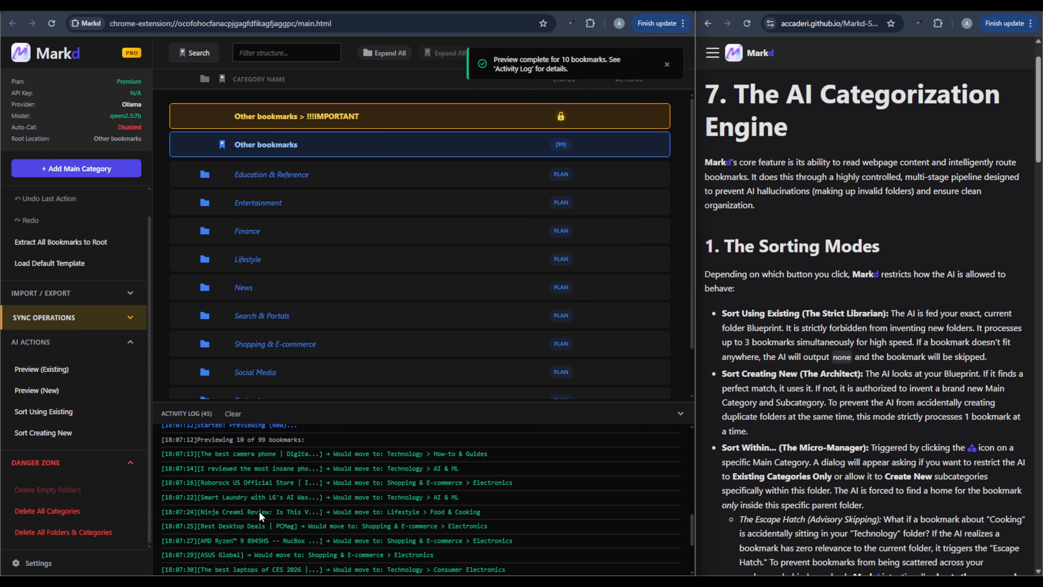
scroll(294, 544, "down", 3)
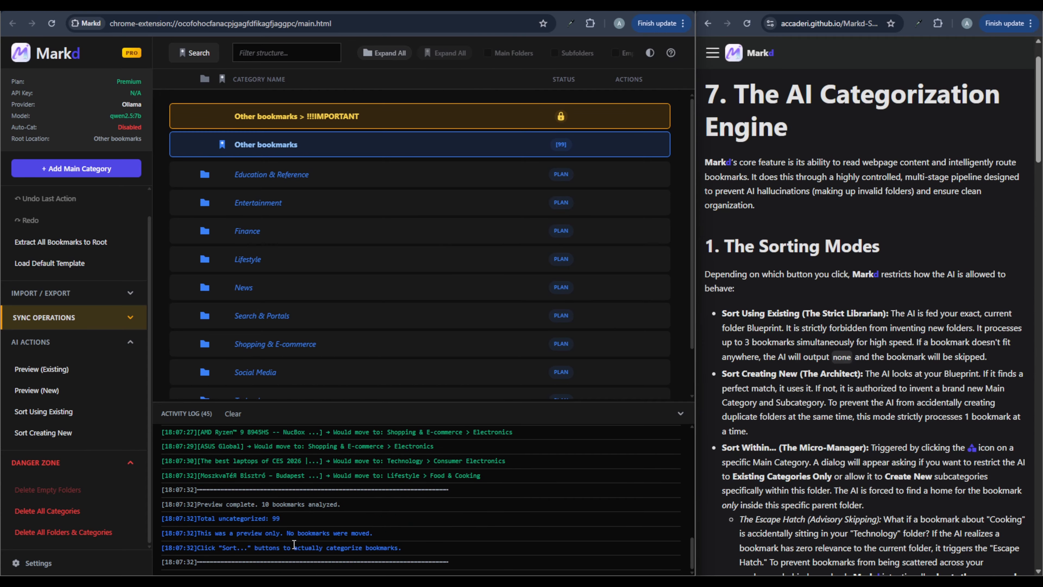
Clear the activity log and delete all categories, confirming the deletion.
left_click(233, 414)
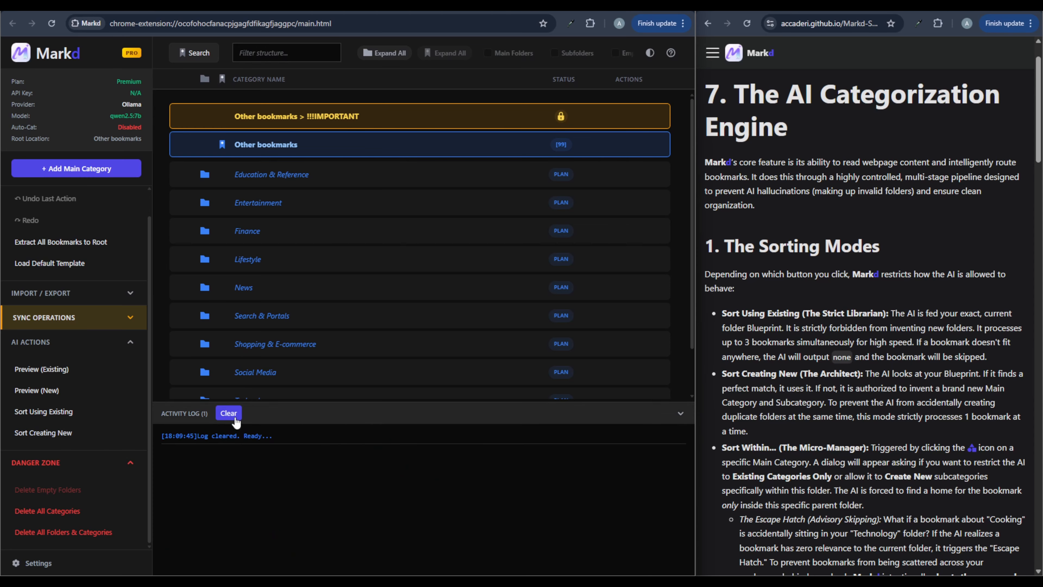
left_click(47, 510)
left_click(313, 373)
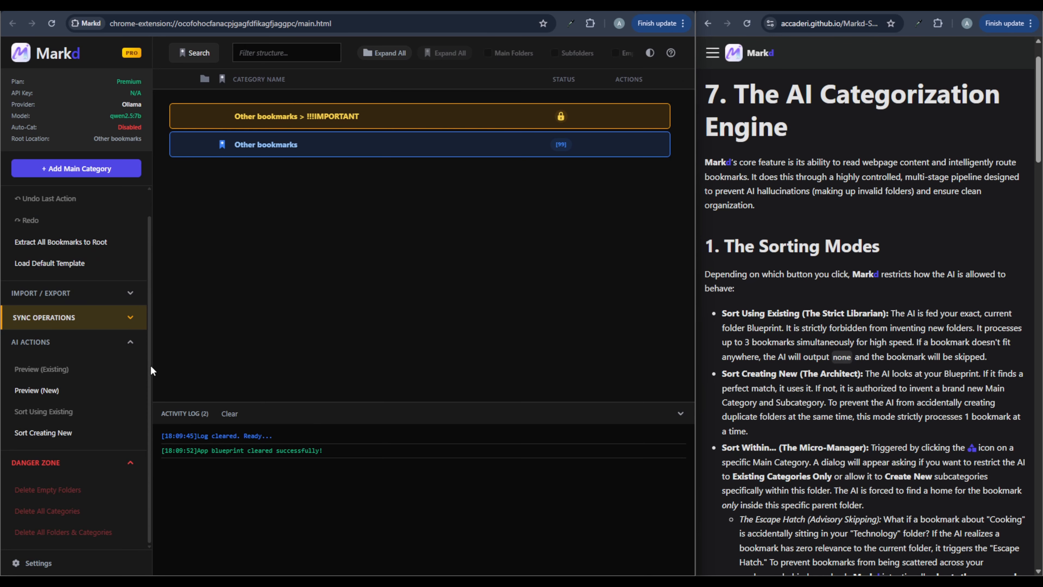
Run Sort Creating New on the Other bookmarks, move the localhost link to Local Development, and browse the sorted folders.
left_click(43, 433)
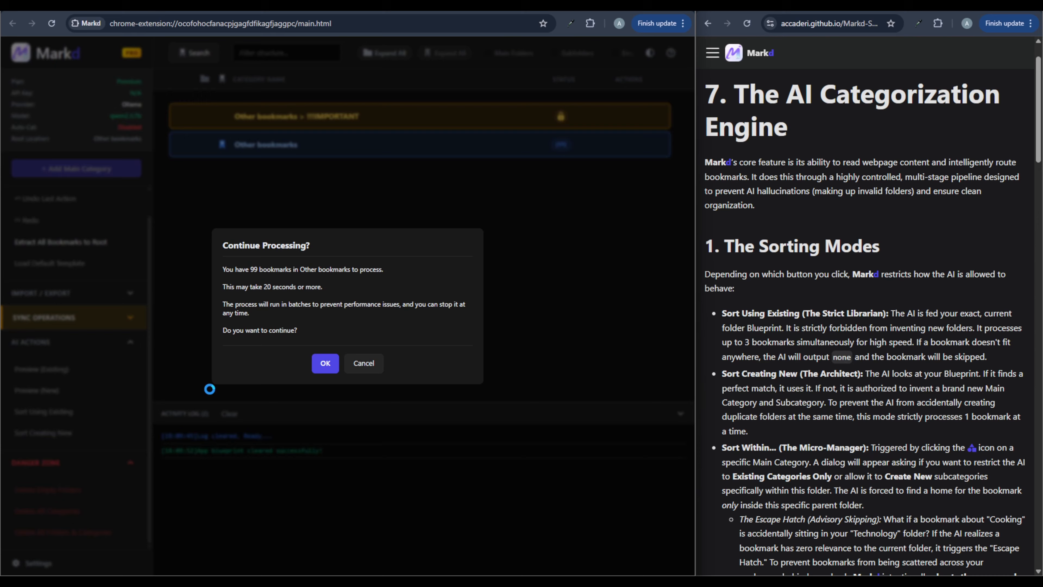
left_click(329, 365)
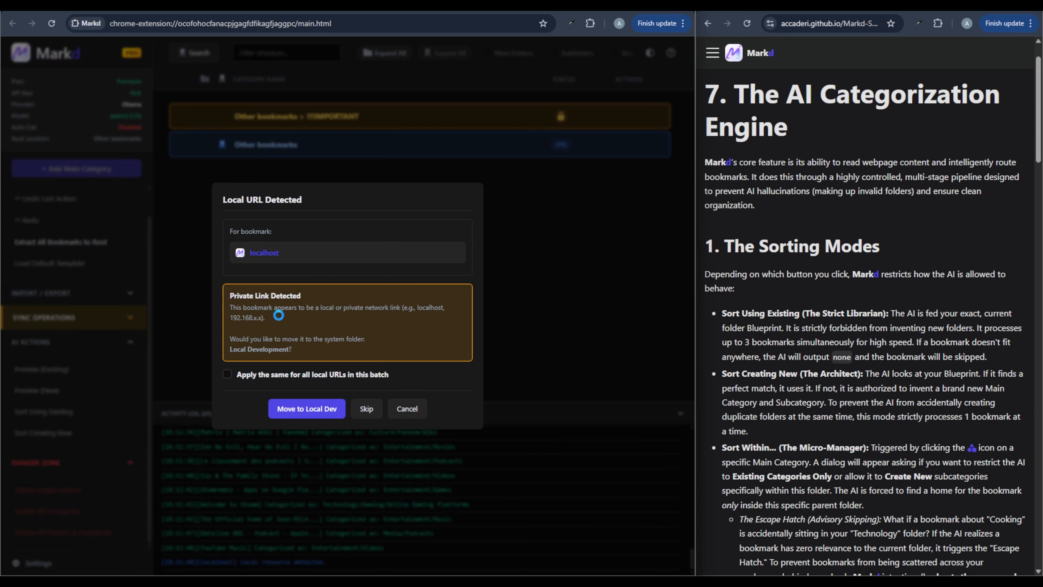
left_click(307, 409)
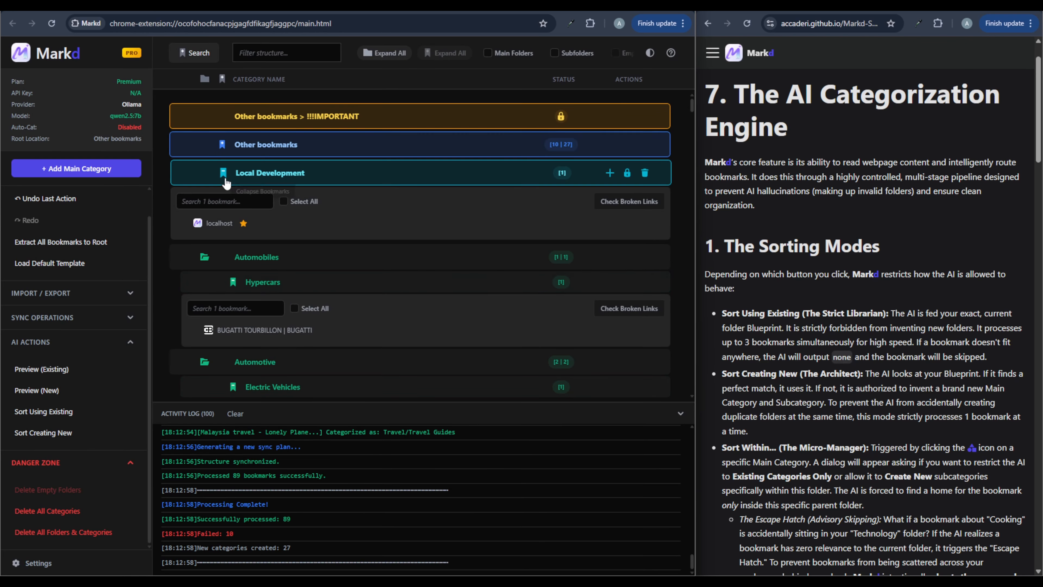
scroll(221, 237, "down", 15)
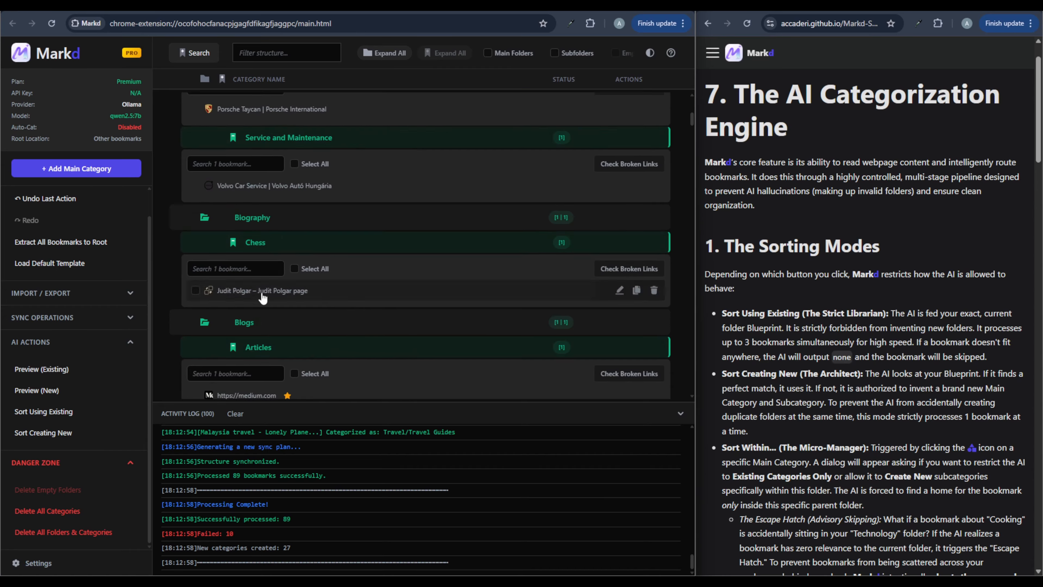
Review the sorted bookmarks in the expanded category list and the categorization entries in the activity log.
scroll(262, 295, "down", 15)
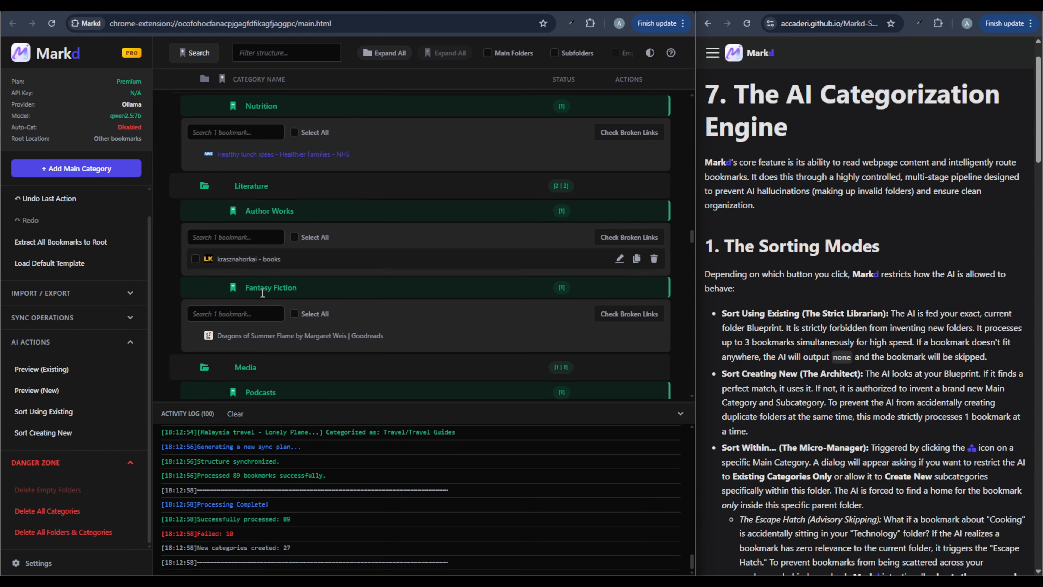
scroll(261, 292, "up", 20)
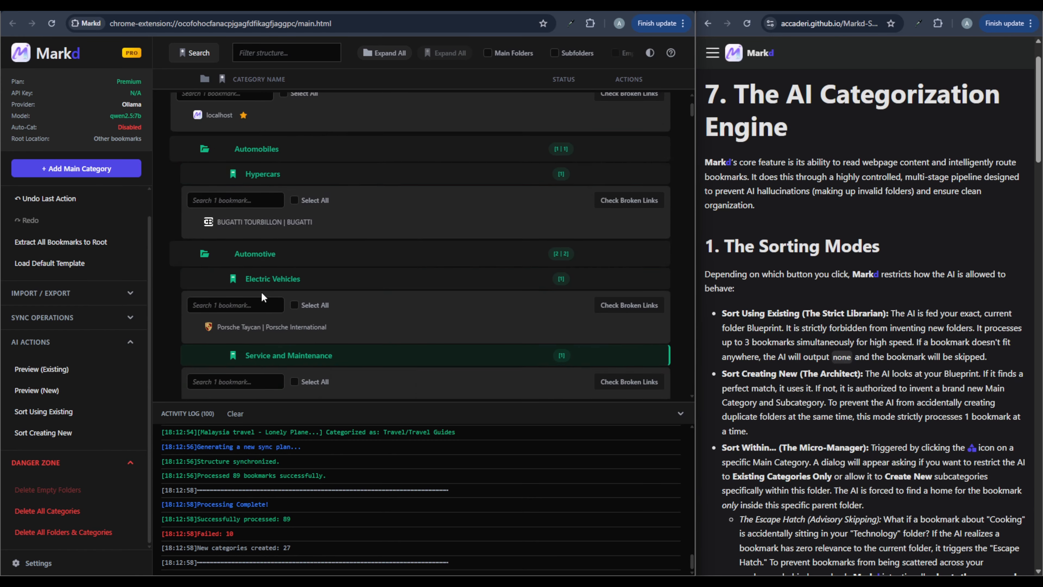
scroll(276, 488, "up", 3)
scroll(276, 488, "up", 3)
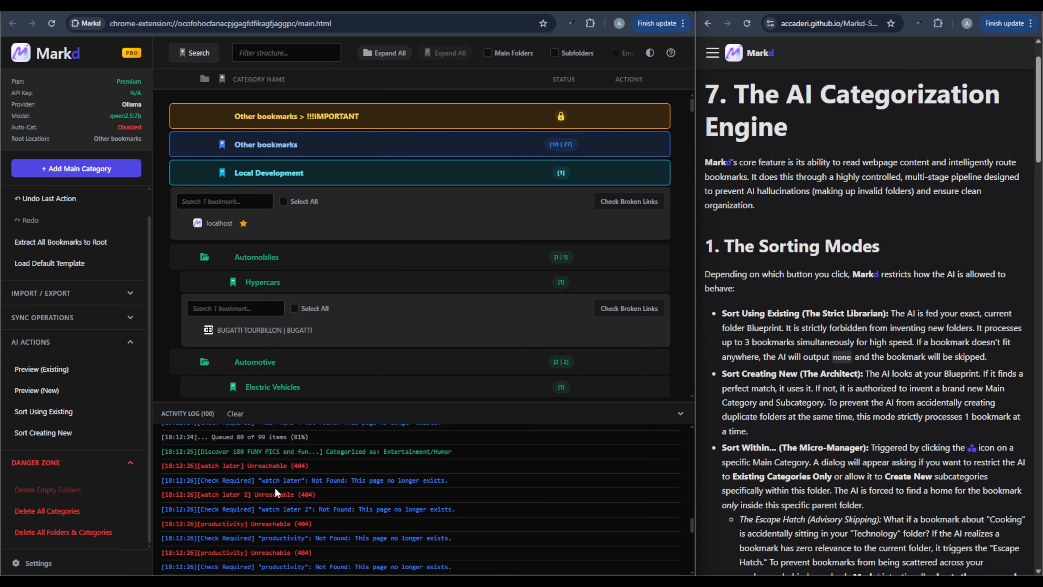
scroll(275, 487, "up", 10)
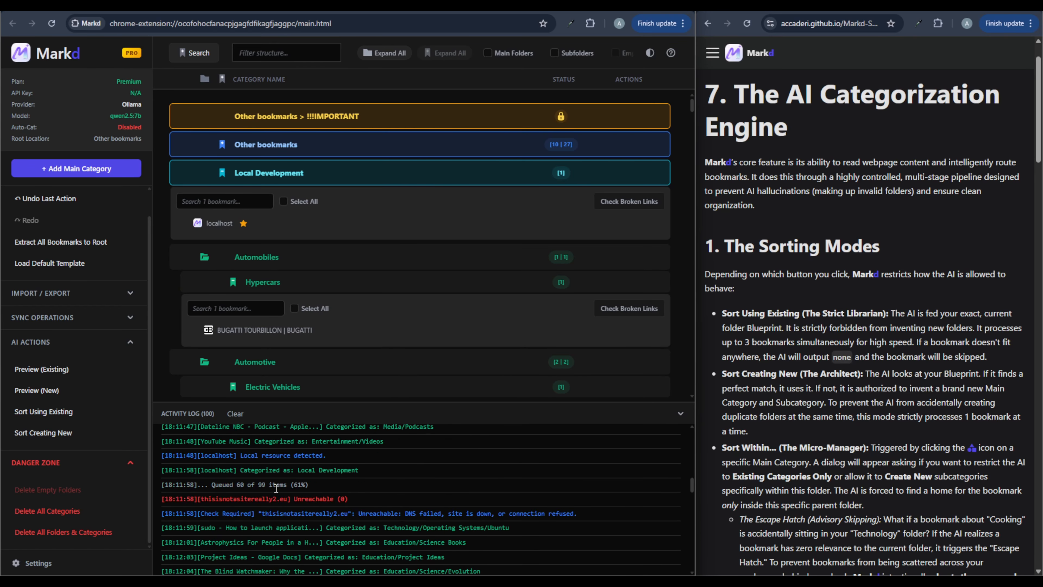
scroll(276, 488, "down", 15)
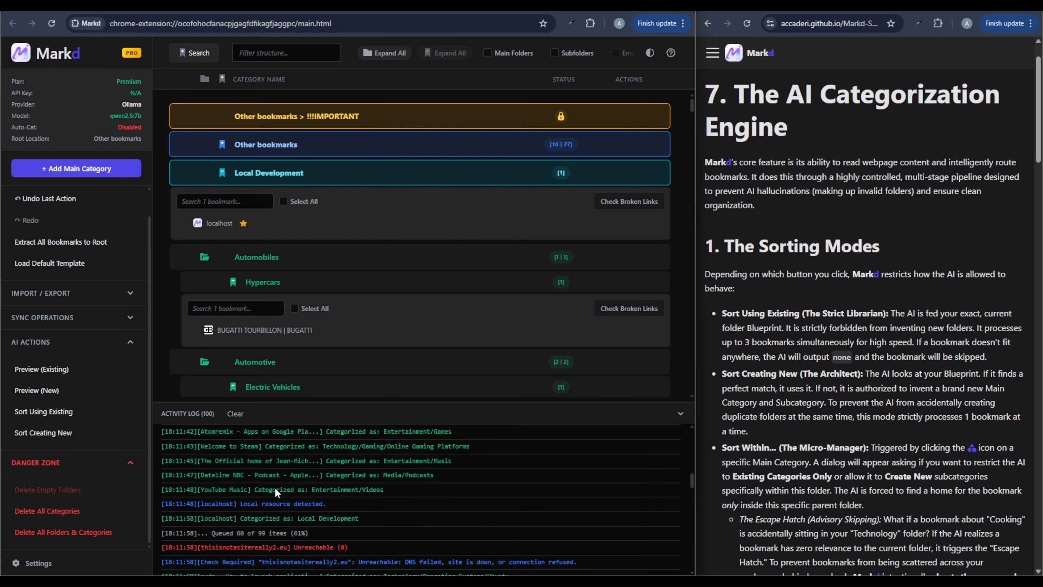
Collapse the activity log and all main folders, and look over the resulting category list.
left_click(294, 421)
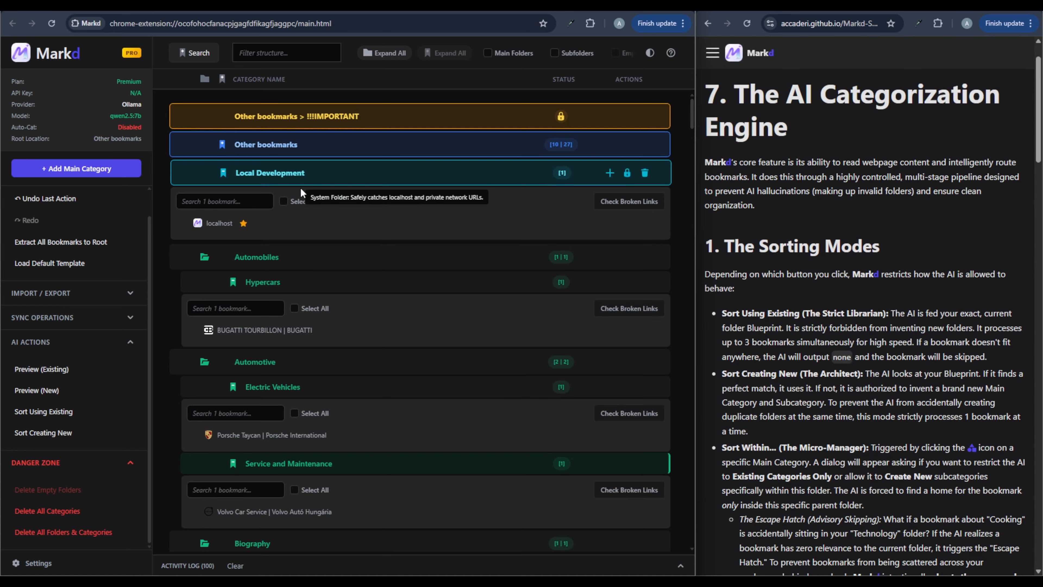
left_click(377, 54)
left_click(377, 53)
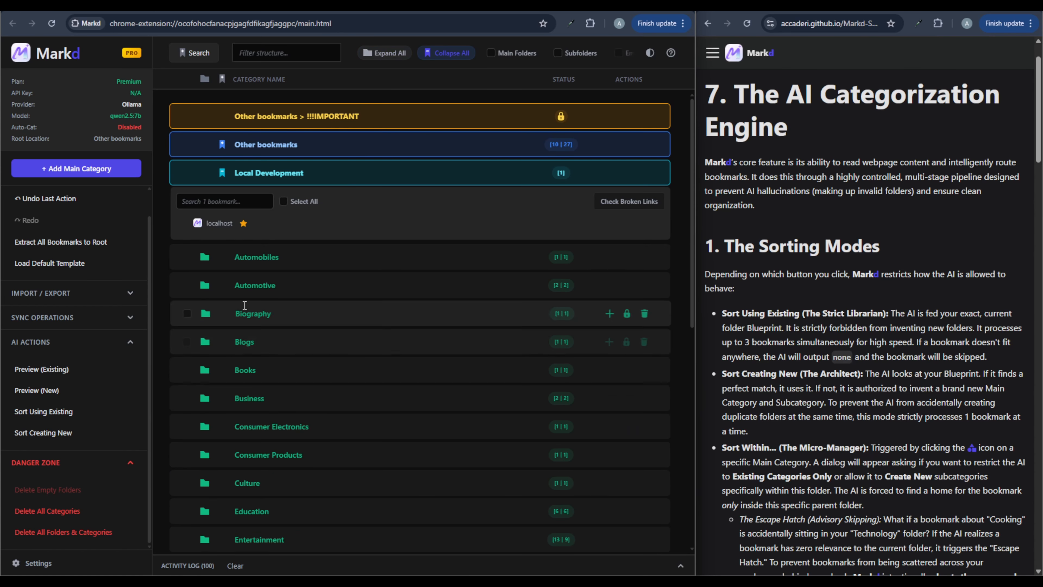
scroll(240, 298, "down", 10)
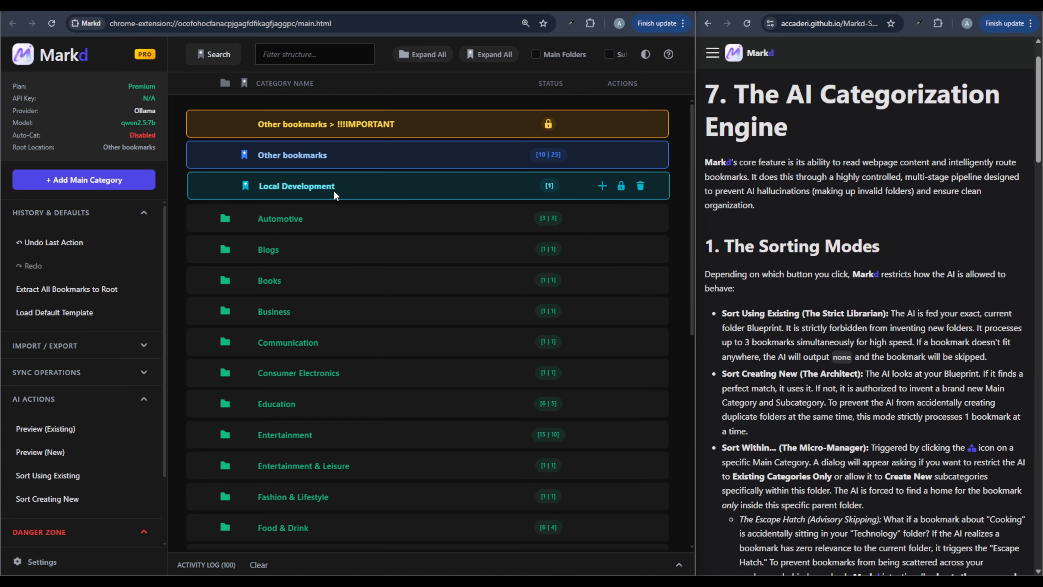
Expand the Other bookmarks folder, open the "coding" bookmark to check its page, and close that page.
left_click(293, 158)
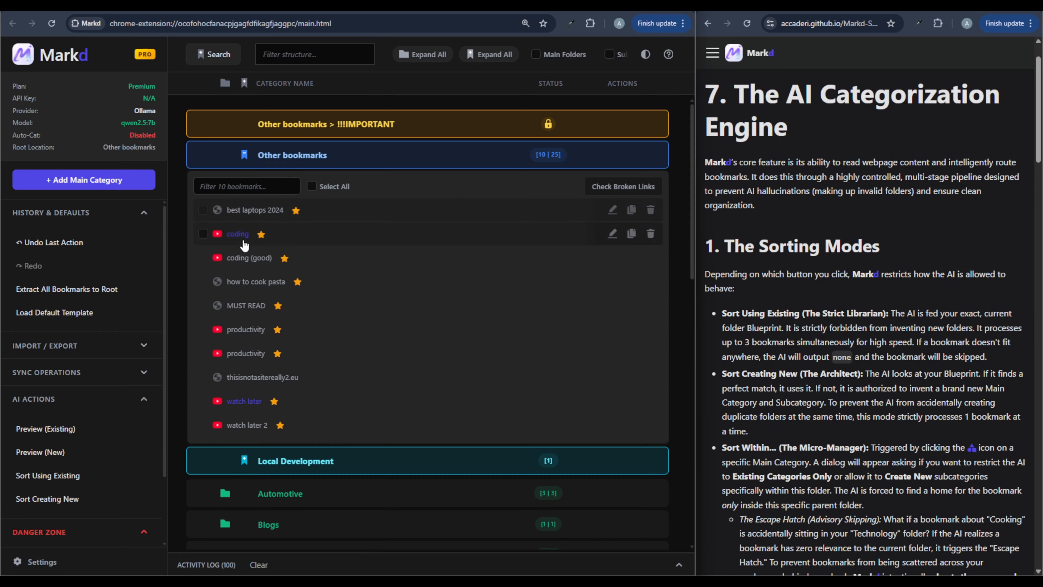
left_click(240, 235)
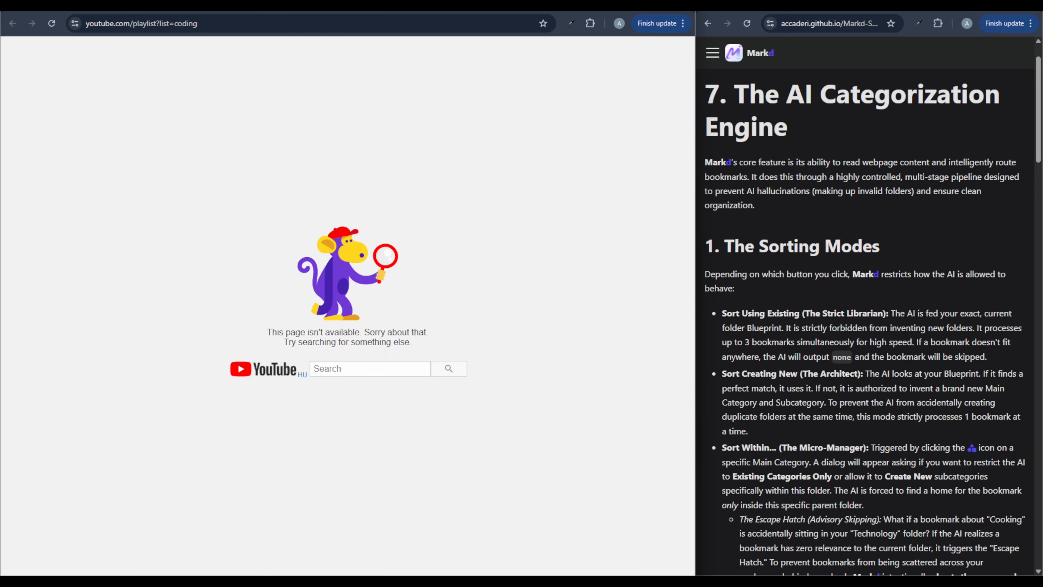
key("ctrl+w")
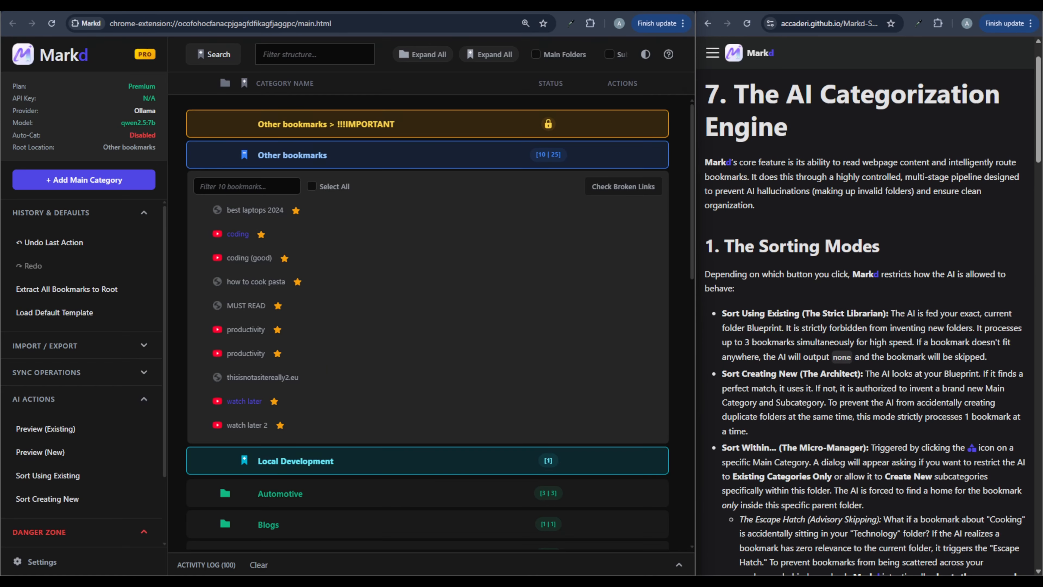
Check the managed root for broken links and move the found ones into a "Broken Links" folder.
left_click(76, 373)
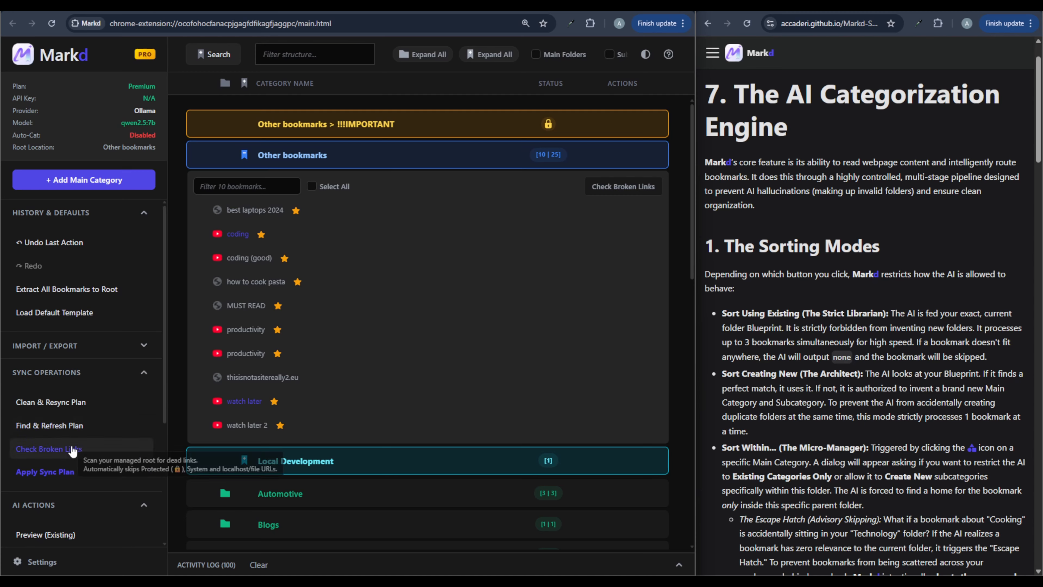
left_click(62, 448)
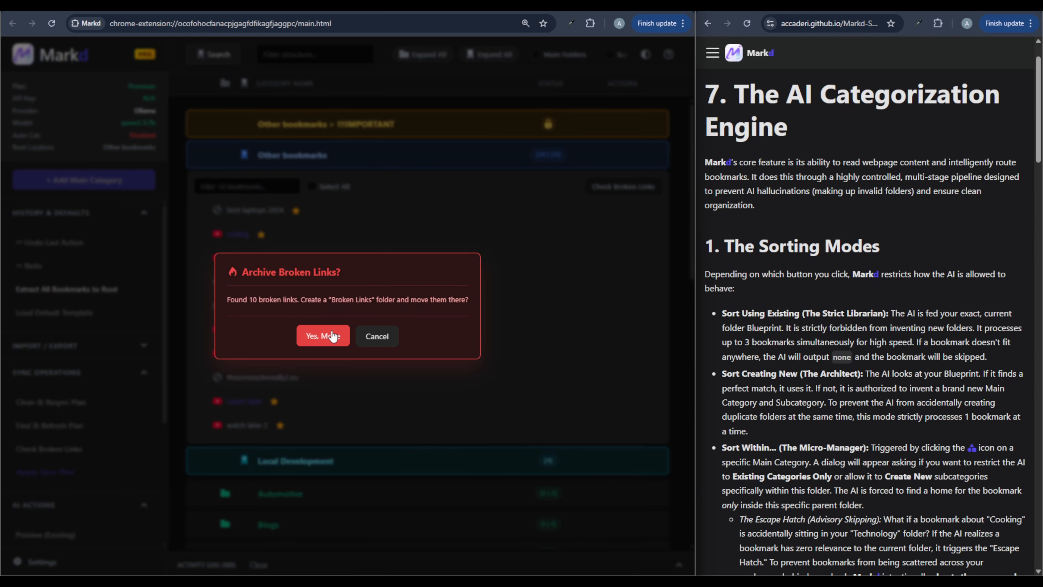
left_click(323, 336)
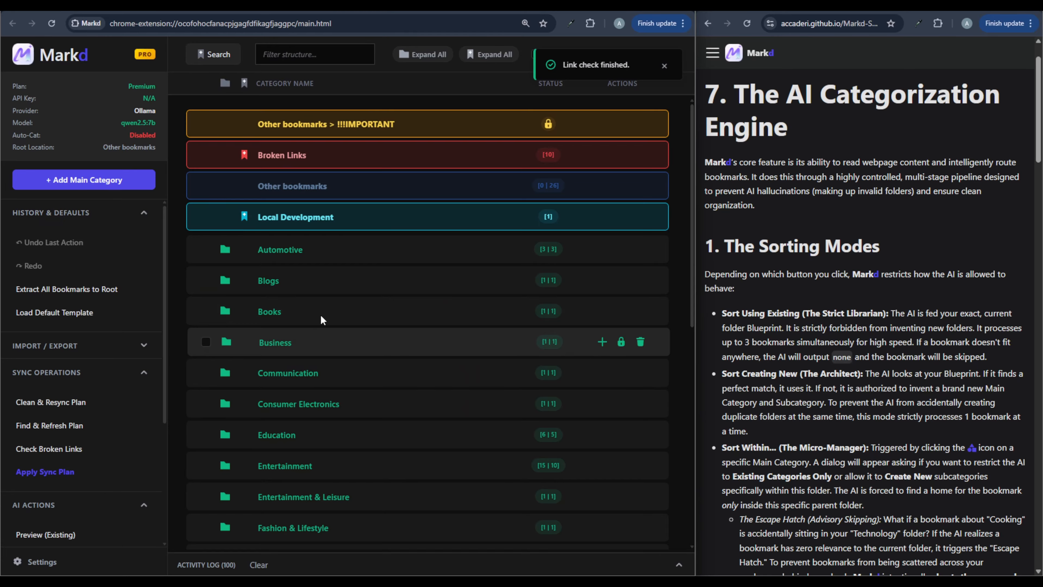
left_click(263, 156)
left_click(248, 158)
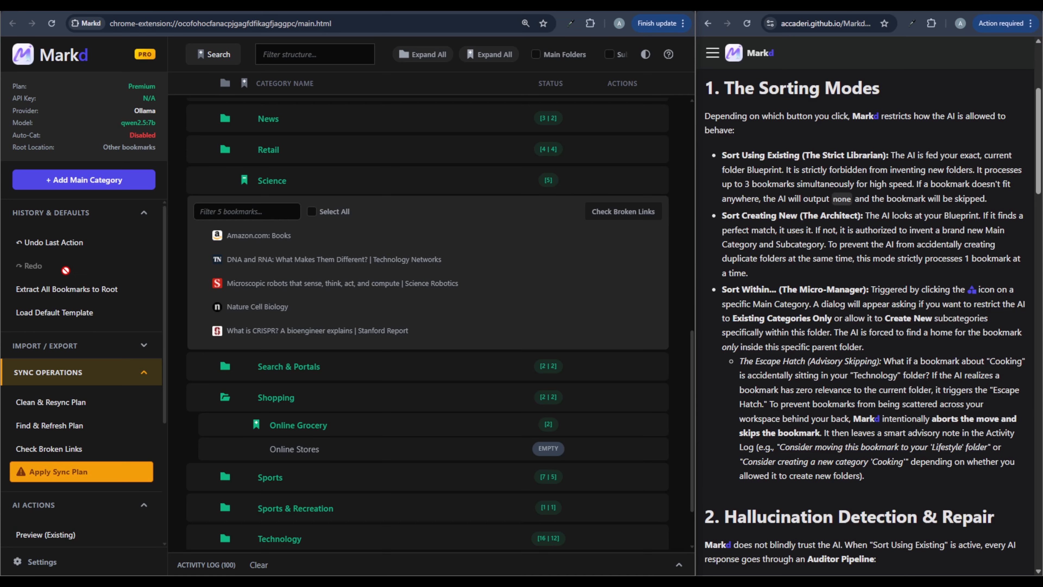
Sort within the Science folder using Create New, moving the Amazon.com: Books bookmark to the suggested Shopping/Online Stores.
mouse_move(601, 182)
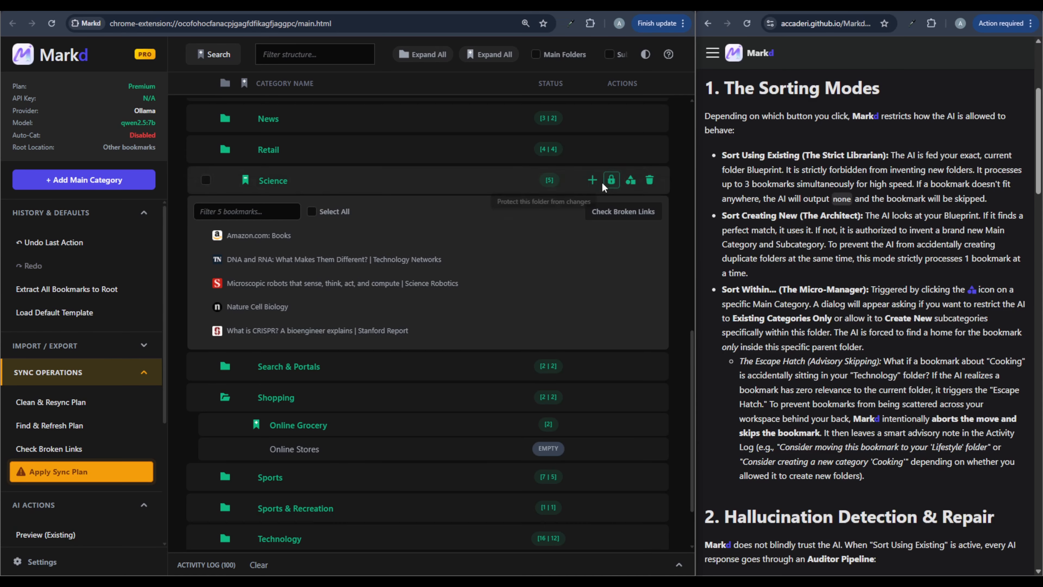
left_click(631, 181)
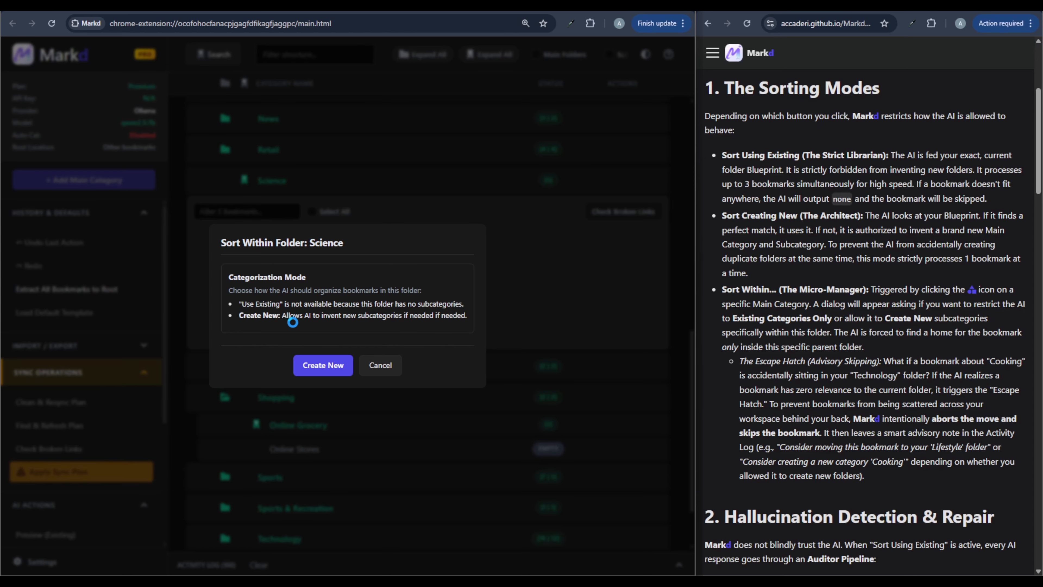
left_click(312, 365)
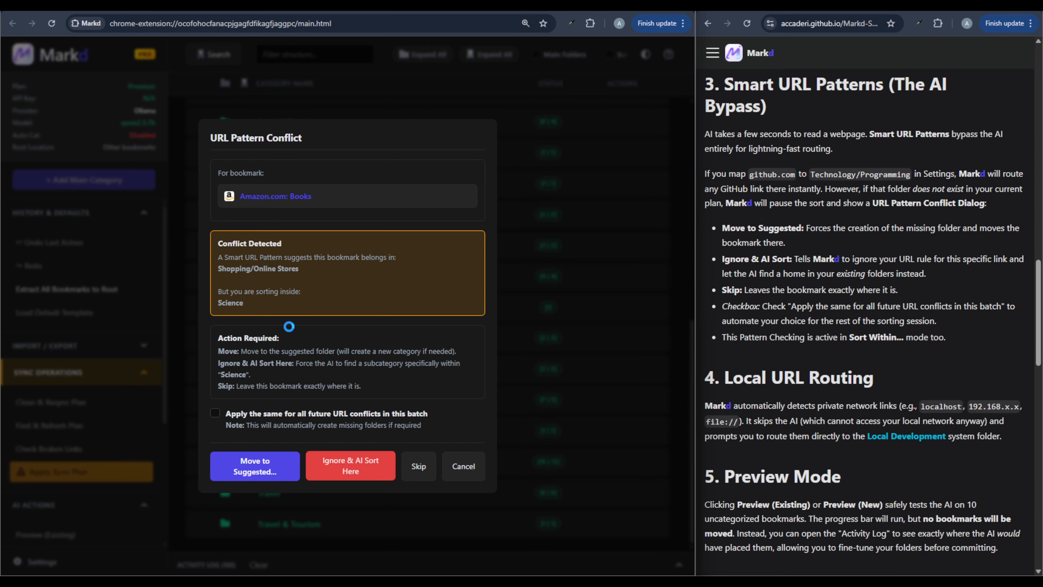
left_click(254, 460)
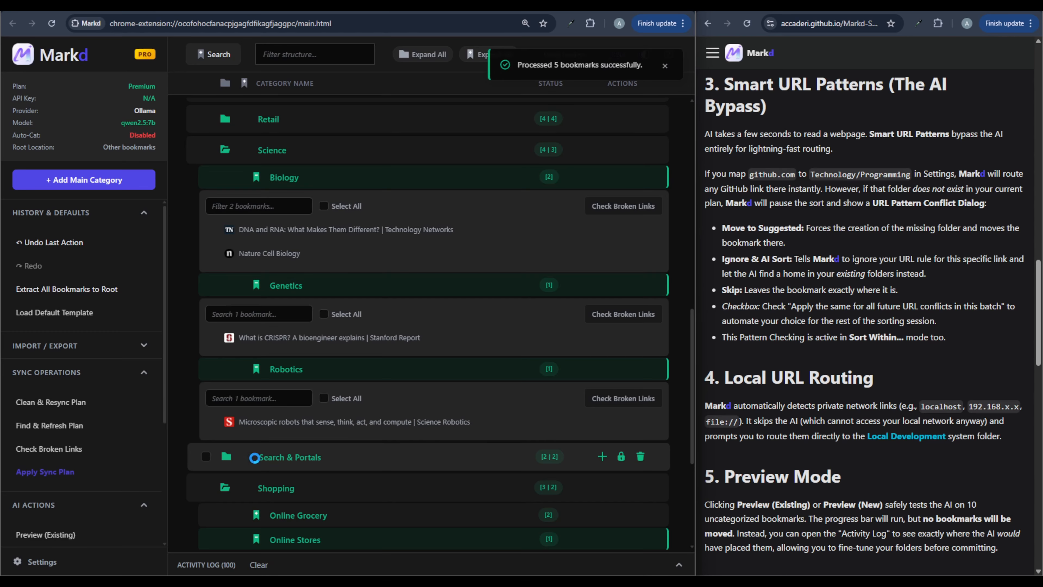
scroll(275, 380, "down", 1)
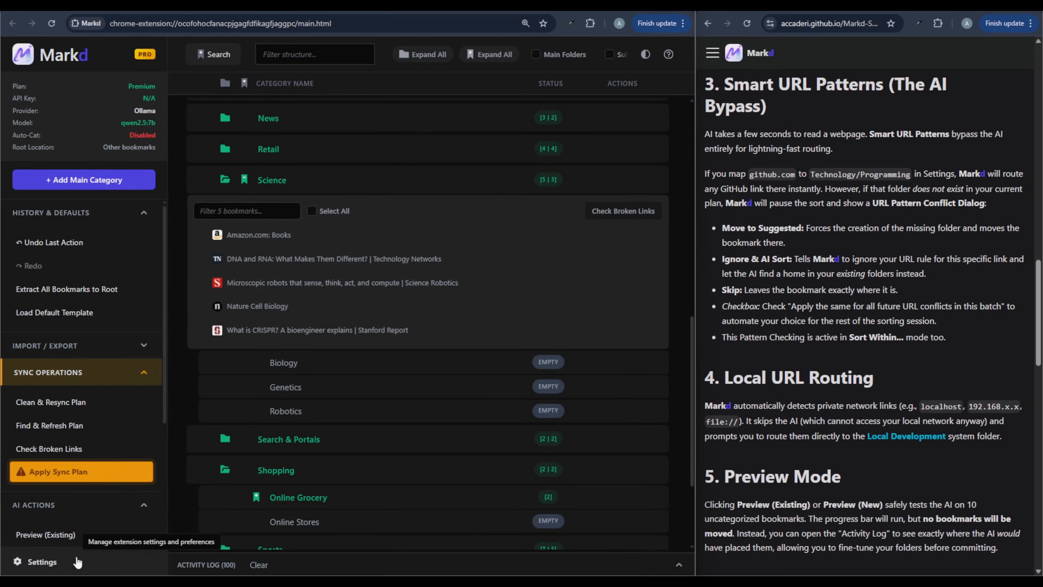
Examine the URL Patterns settings, switching Smart URL Patterns off and on and reading through the pattern list.
left_click(40, 562)
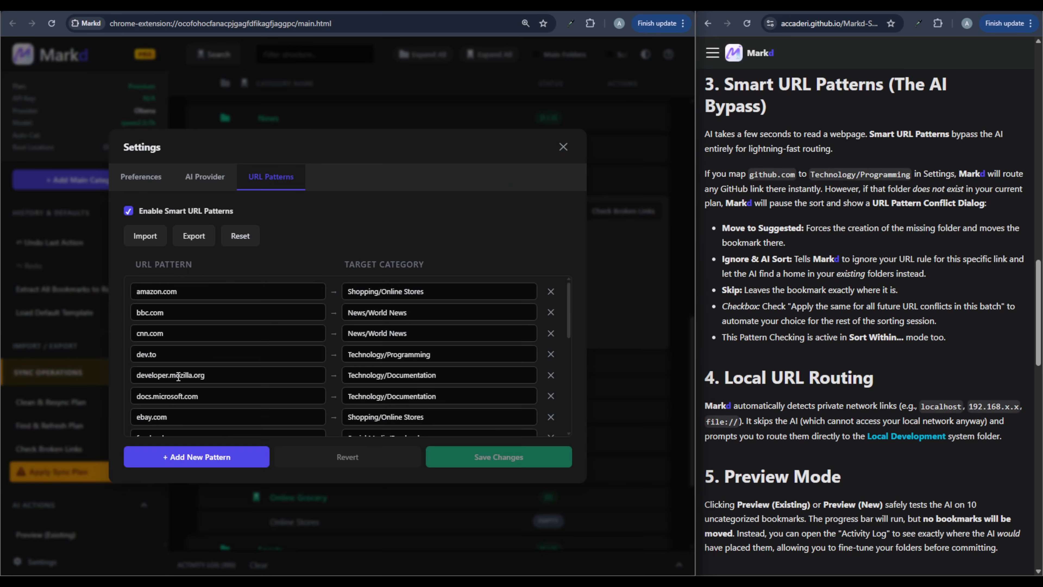
left_click(129, 213)
left_click(129, 213)
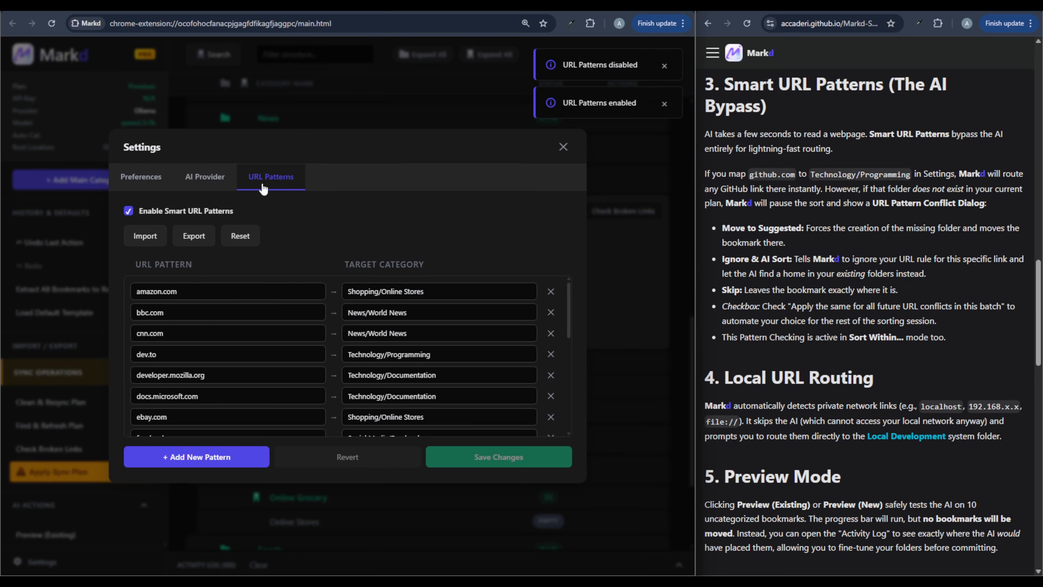
scroll(290, 374, "down", 5)
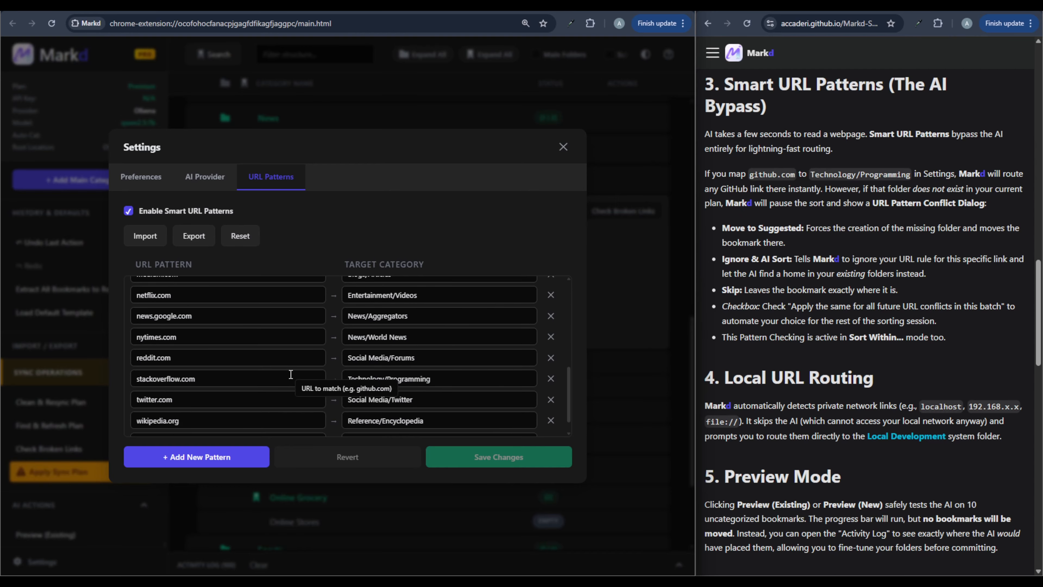
scroll(291, 374, "up", 5)
Start a new blank URL pattern, discard it, and close the settings.
left_click(197, 456)
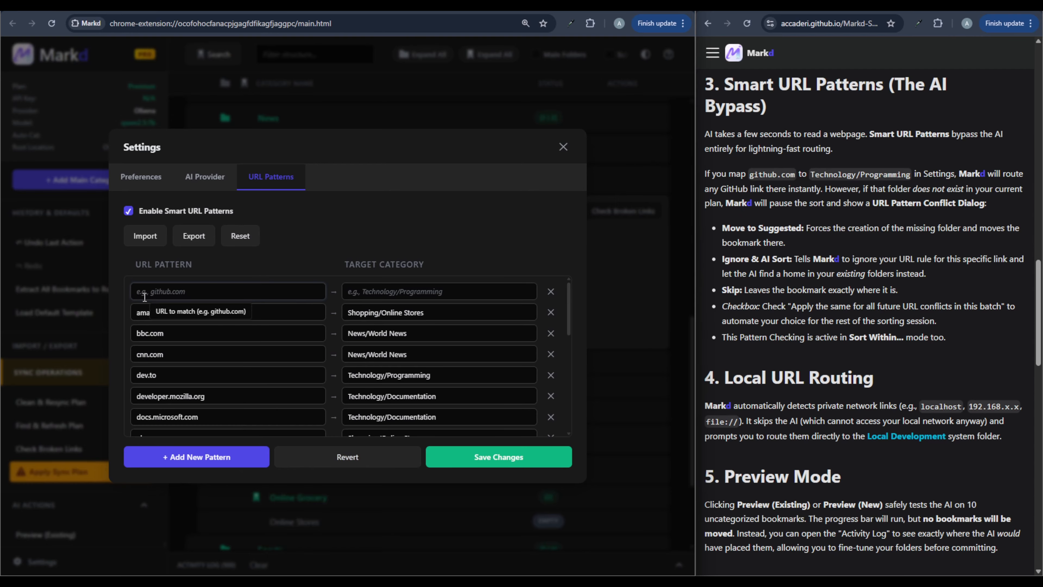
scroll(287, 334, "down", 1)
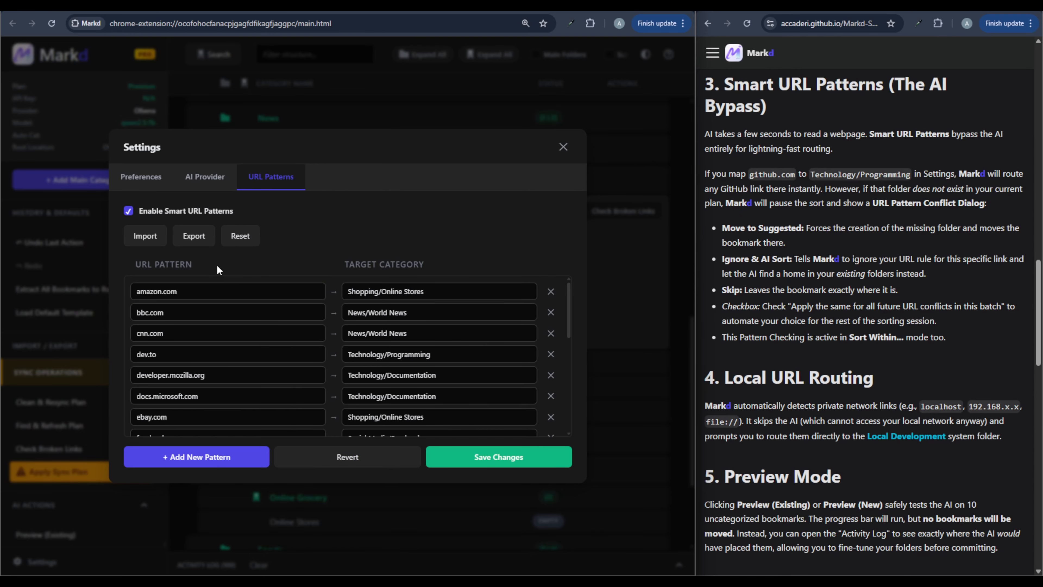
left_click(563, 148)
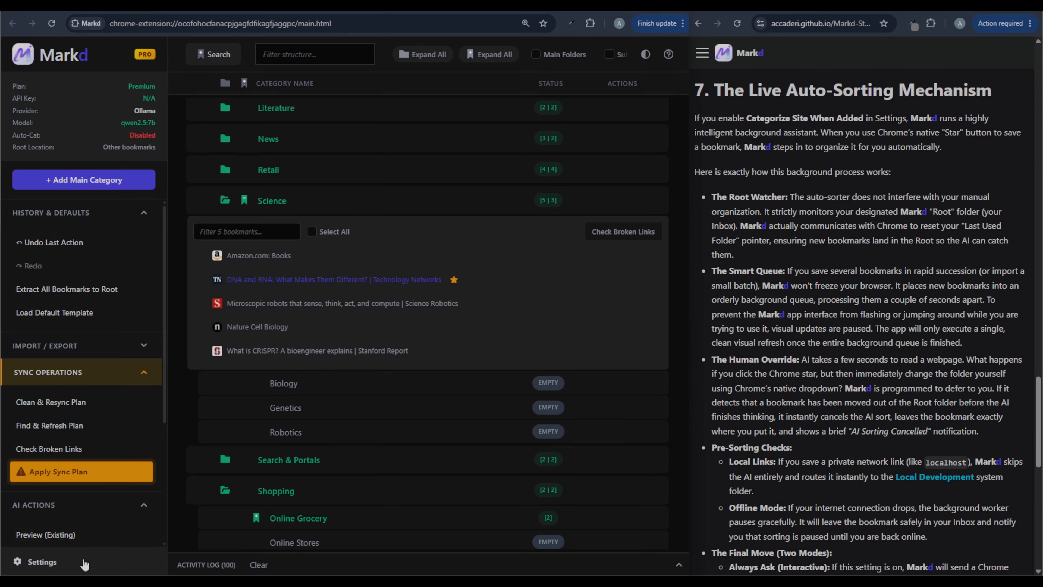
Enable Categorize Site When Added in the preferences with the auto categorization mode set to Sort Using Existing Categories.
left_click(85, 563)
left_click(169, 187)
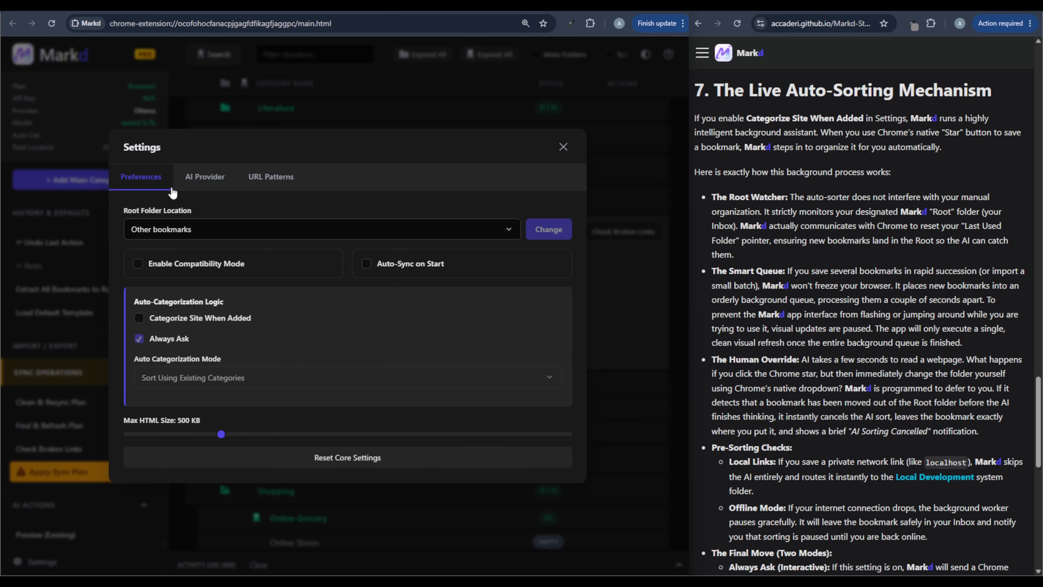
left_click(205, 378)
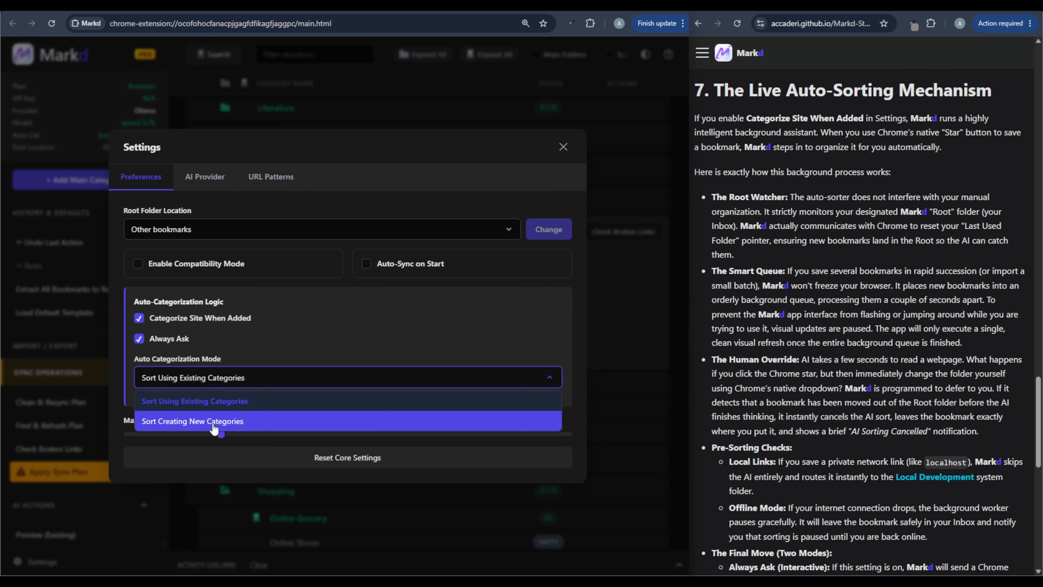
left_click(257, 387)
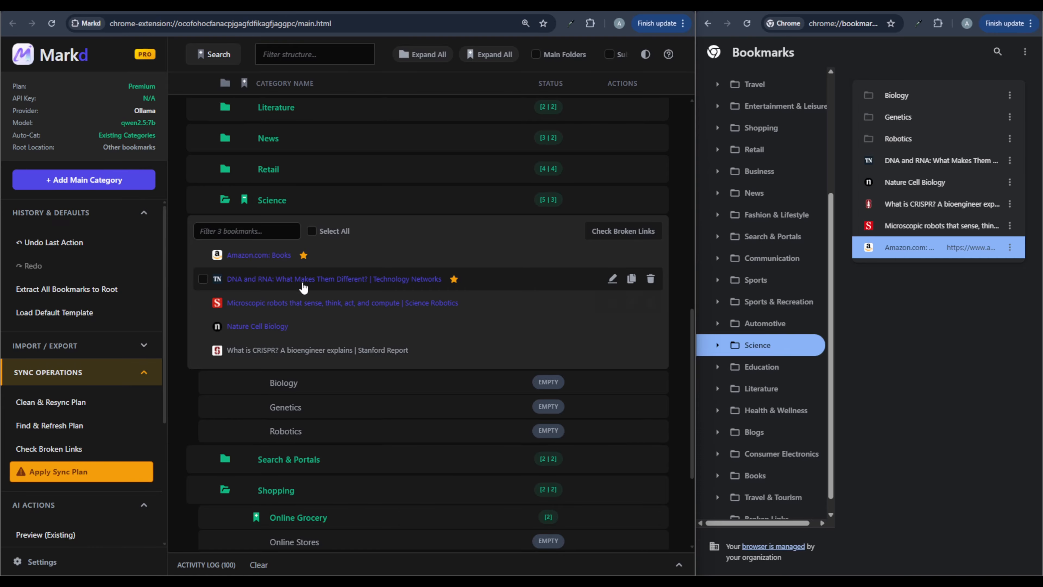
Open the DNA and RNA bookmark's page from the Science folder and set the bookmark's folder to Other bookmarks.
left_click(298, 288)
left_click(543, 23)
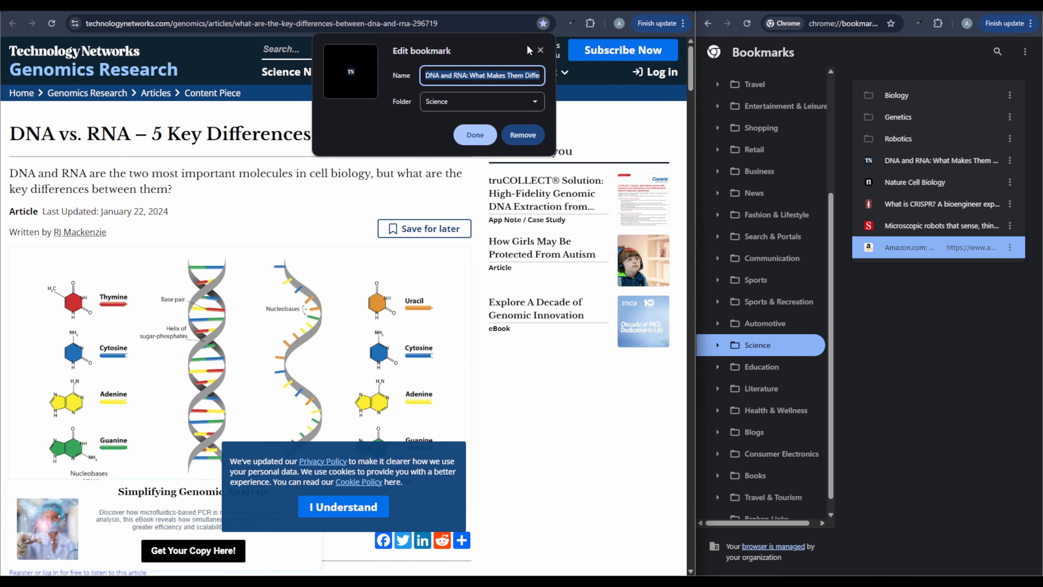
left_click(522, 107)
left_click(472, 224)
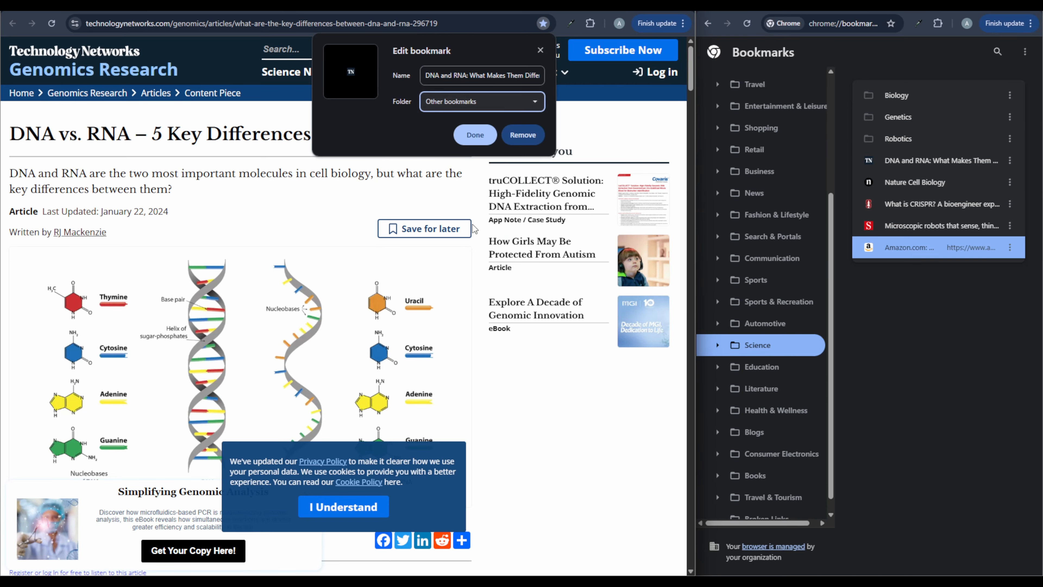
Remove and re-add the DNA and RNA page's bookmark, and accept the suggested Science > Genetics category.
left_click(523, 135)
left_click(543, 23)
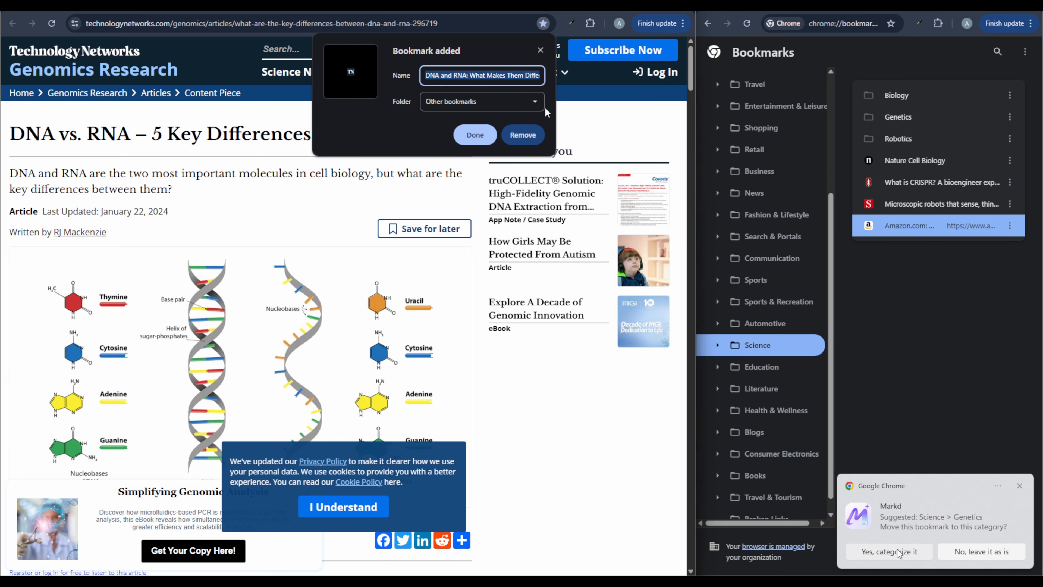
left_click(898, 549)
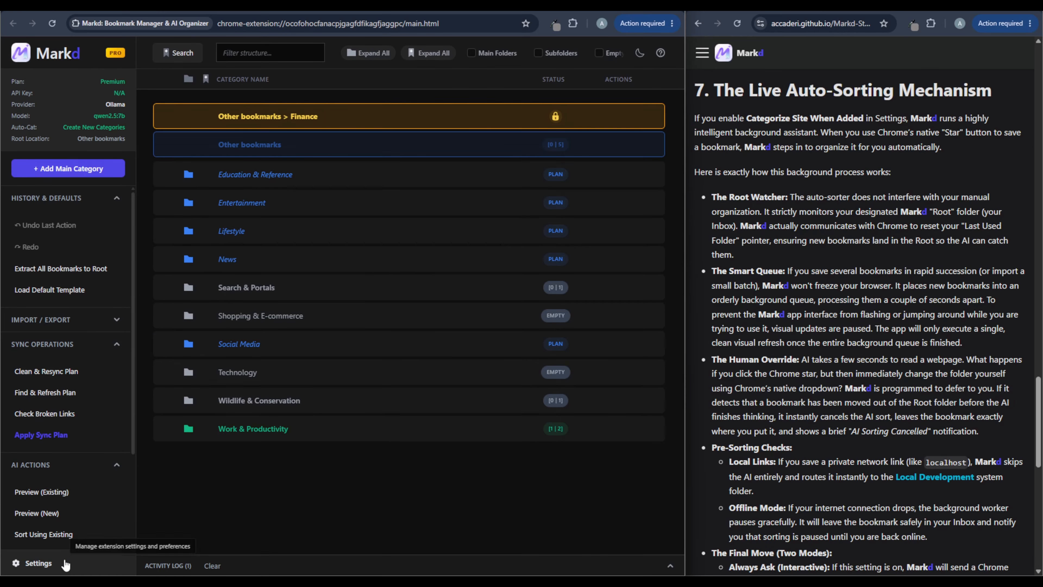
Review the auto-categorization preferences, including Always Ask and the Sort Creating New Categories mode, and close the settings.
left_click(65, 563)
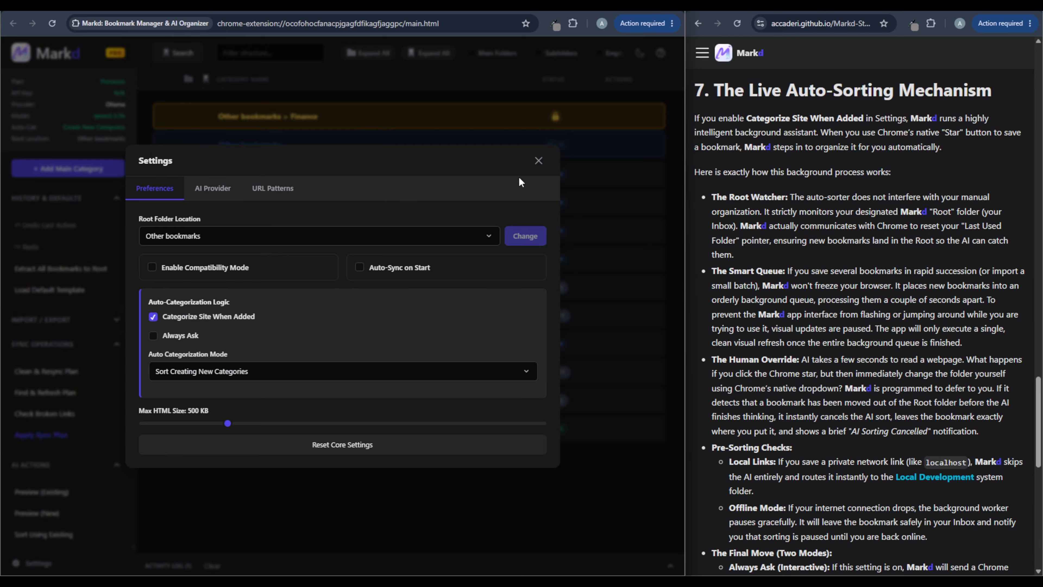
left_click(539, 161)
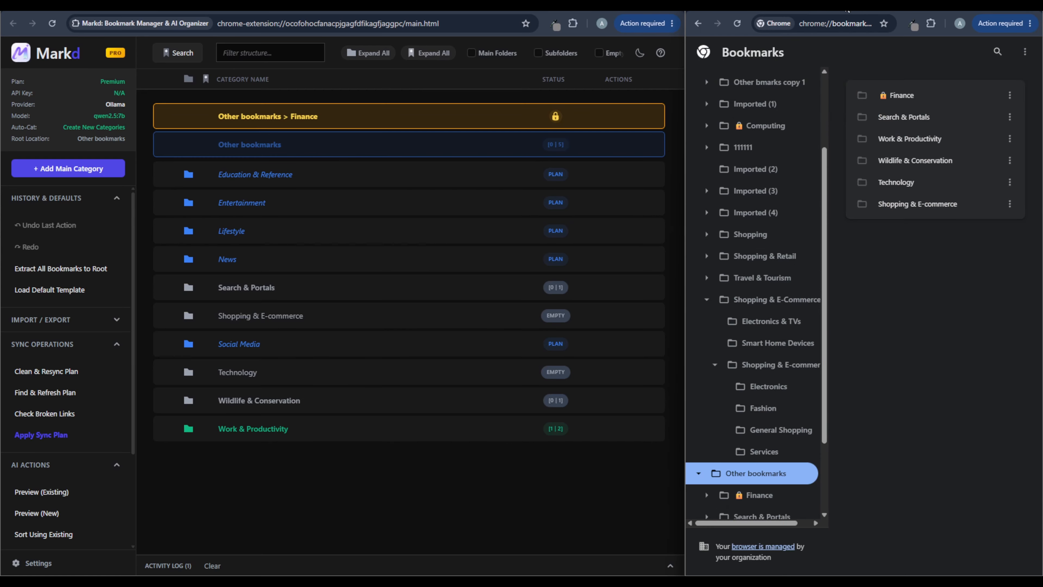
Copy the four loose bookmarks from the Shopping & E-Commerce folder into Other bookmarks.
left_click(760, 299)
left_click(884, 161)
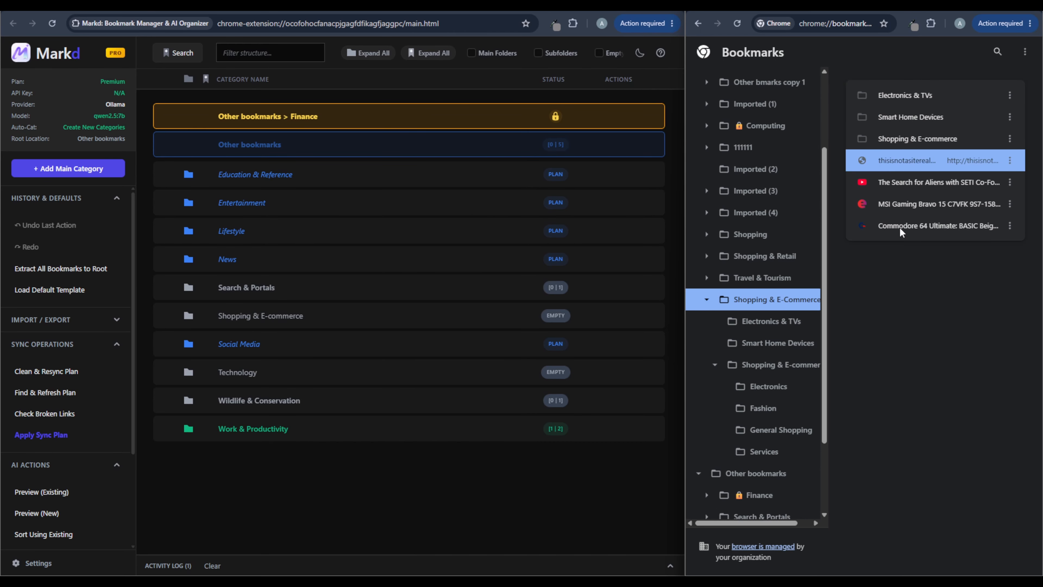
left_click(901, 229, "shift")
key("ctrl+c")
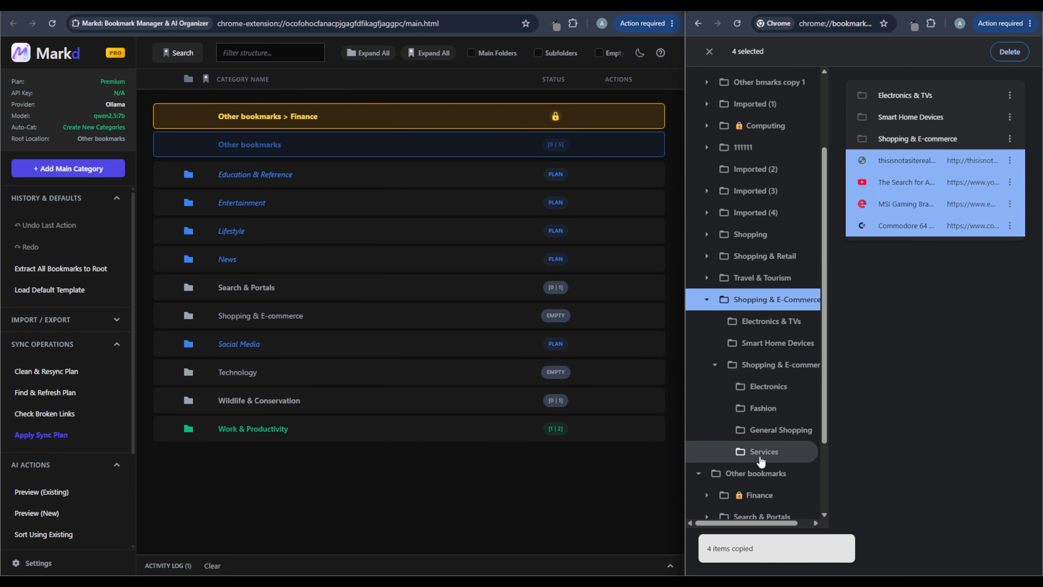
left_click(758, 473)
key("ctrl+v")
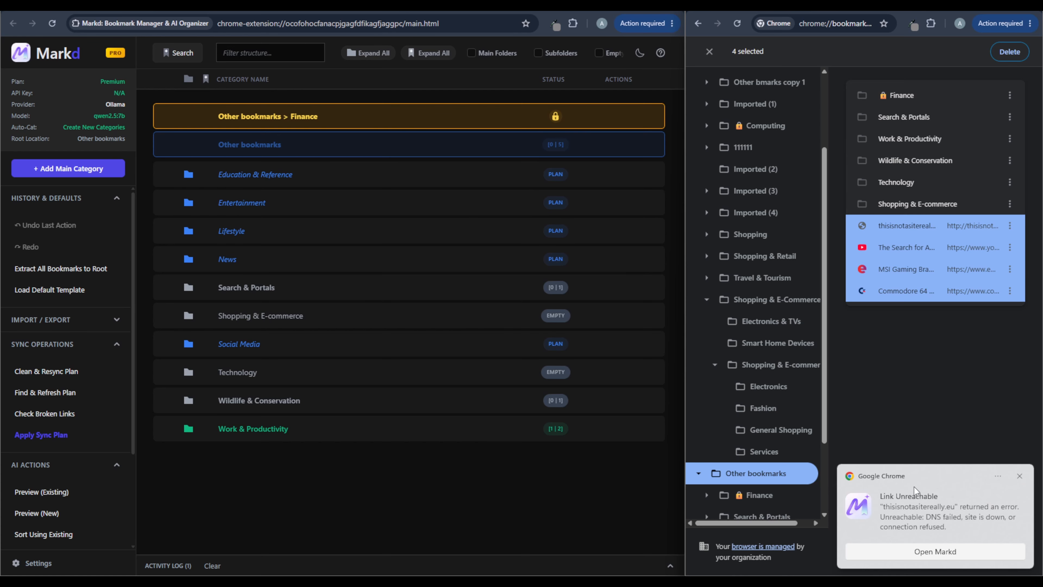
Dismiss the link-check and auto-categorization notifications for the pasted bookmarks.
left_click(1019, 476)
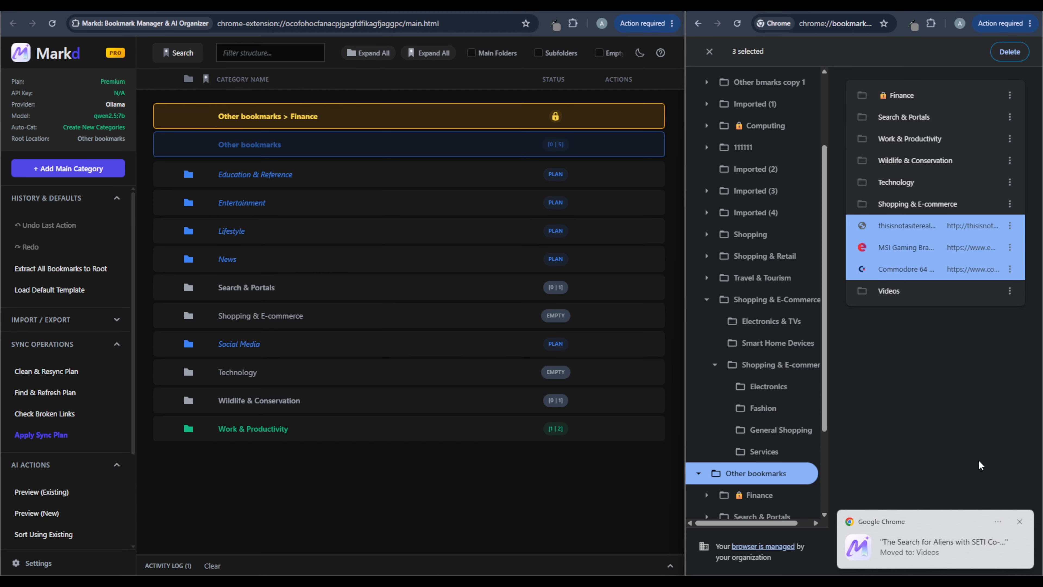
left_click(1019, 521)
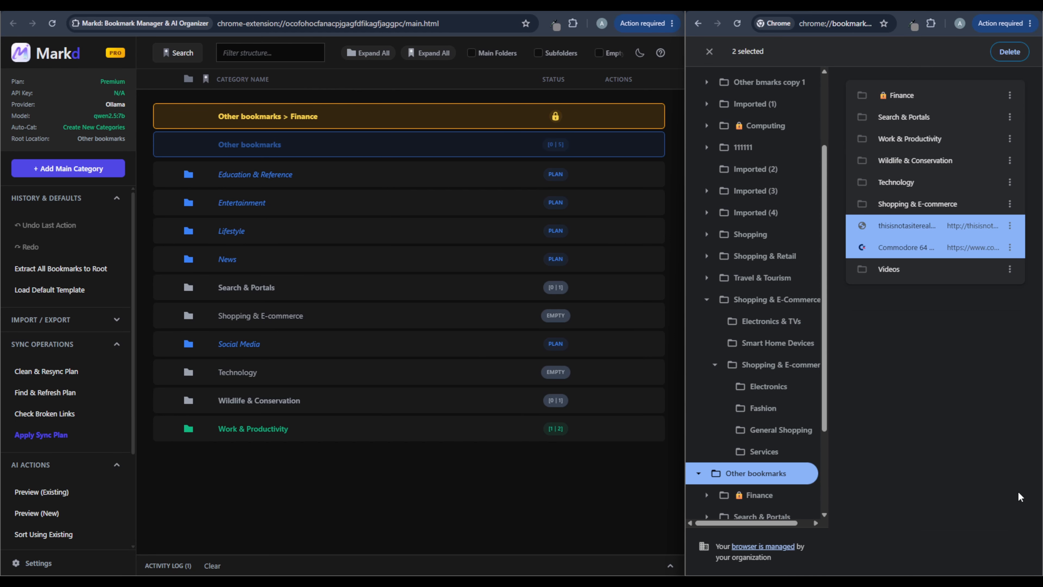
left_click(1023, 509)
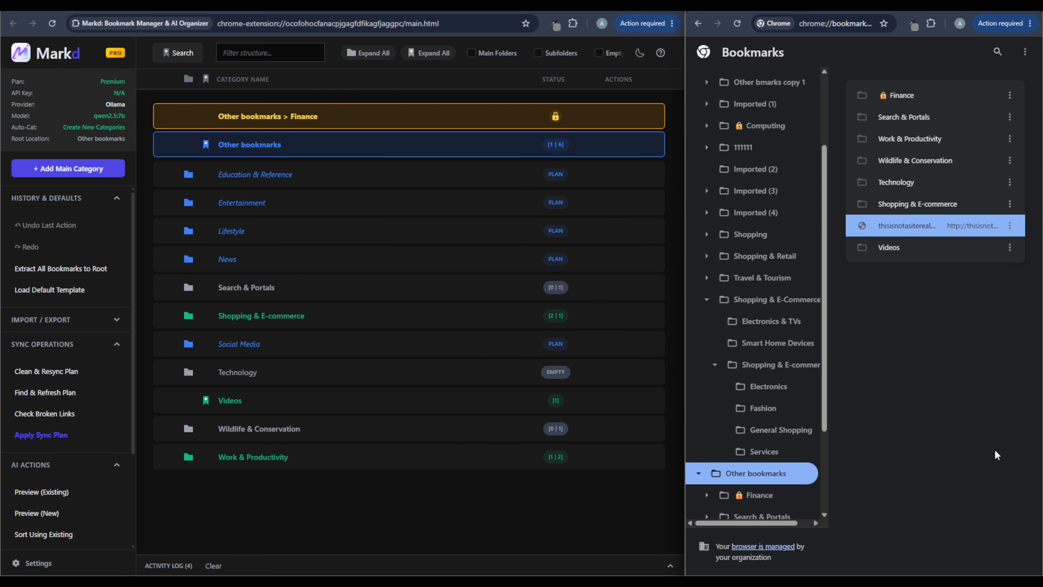
left_click(1020, 512)
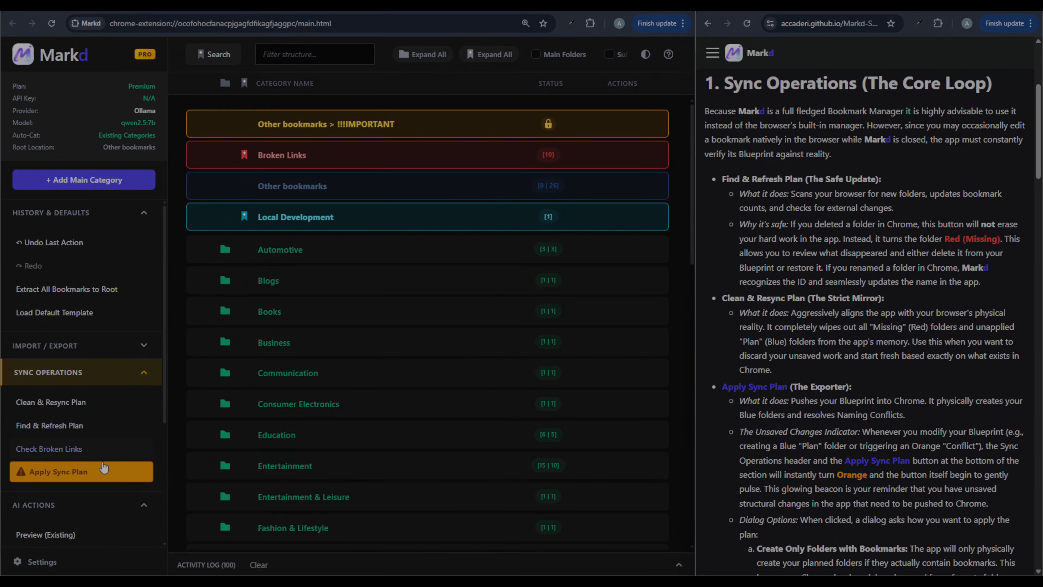
Apply the sync plan to the browser, creating only folders with bookmarks.
left_click(102, 467)
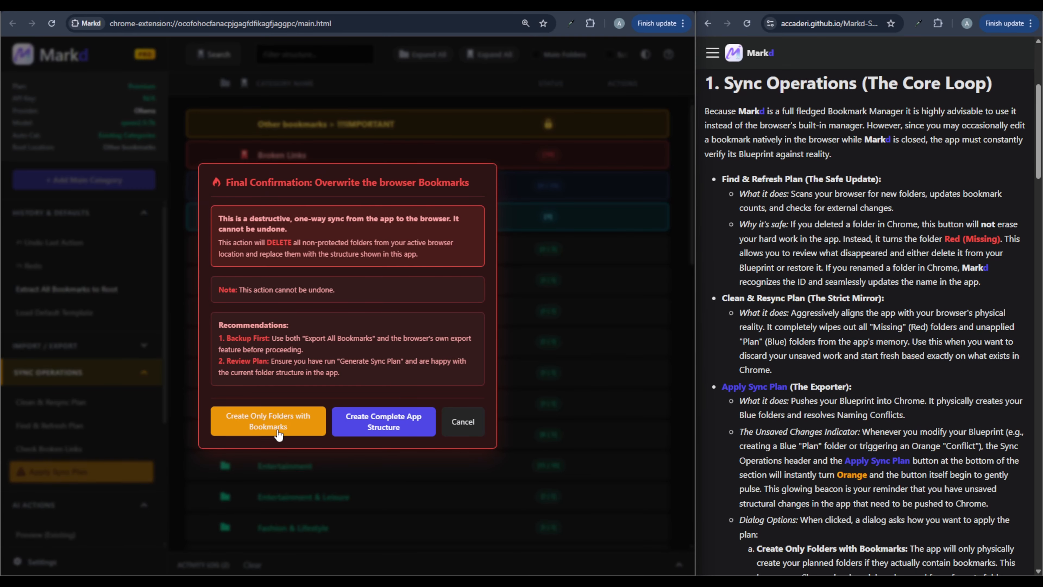
left_click(287, 427)
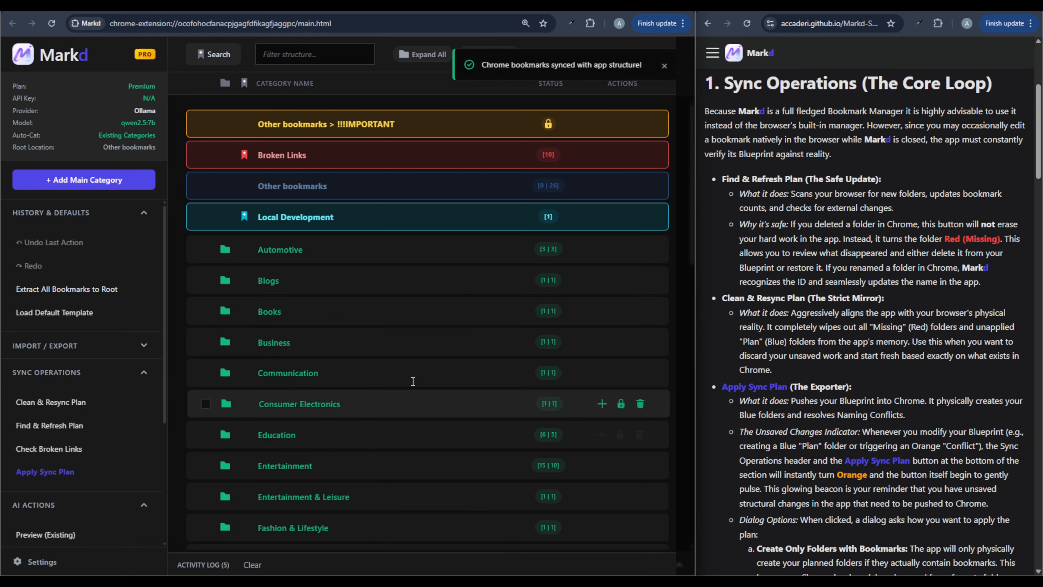
left_click(895, 11)
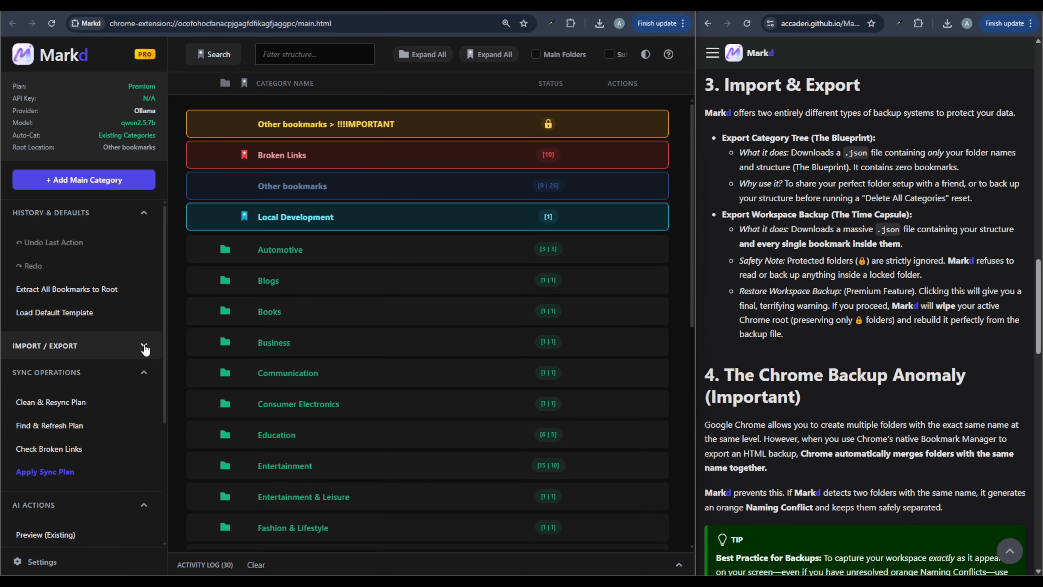
View the standard workspace export in the browser's bookmark manager and close it again.
left_click(143, 347)
left_click(106, 375)
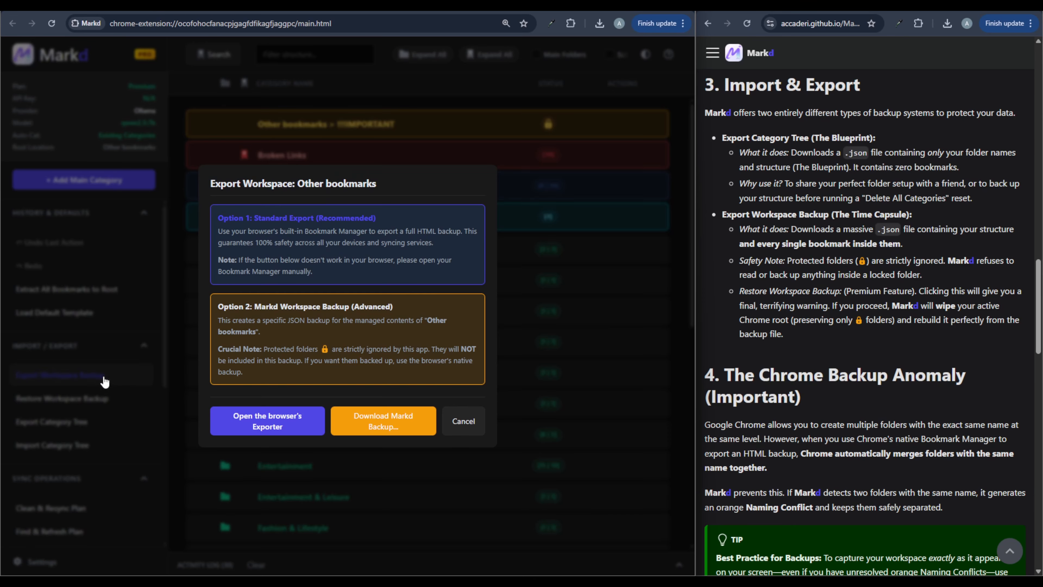
left_click(258, 418)
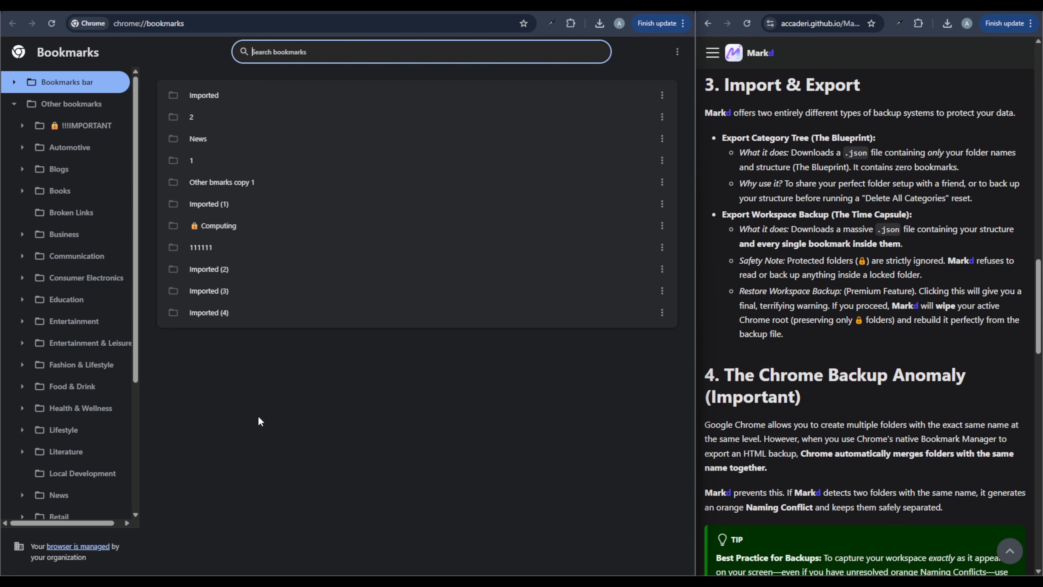
key("ctrl+w")
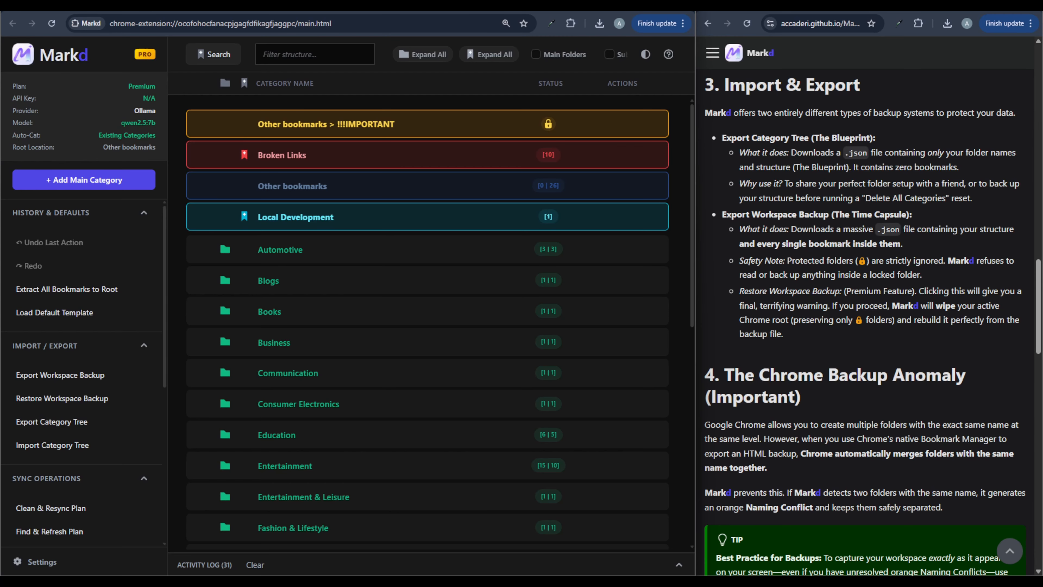
Export the Markd workspace backup and save it as markd_workspace_backup_20260501.json in the 00_markd_save folder.
left_click(111, 368)
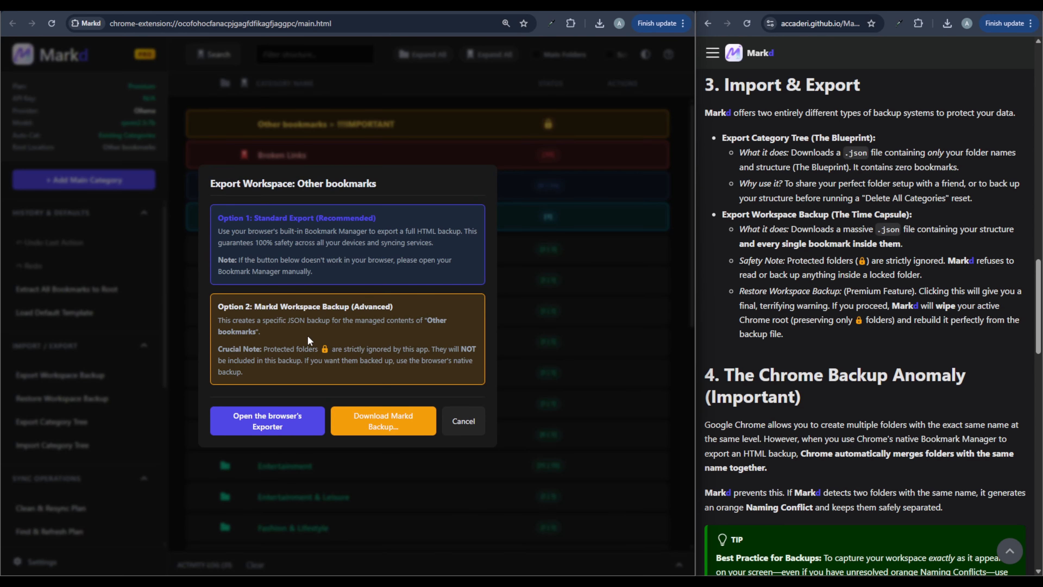
left_click(381, 428)
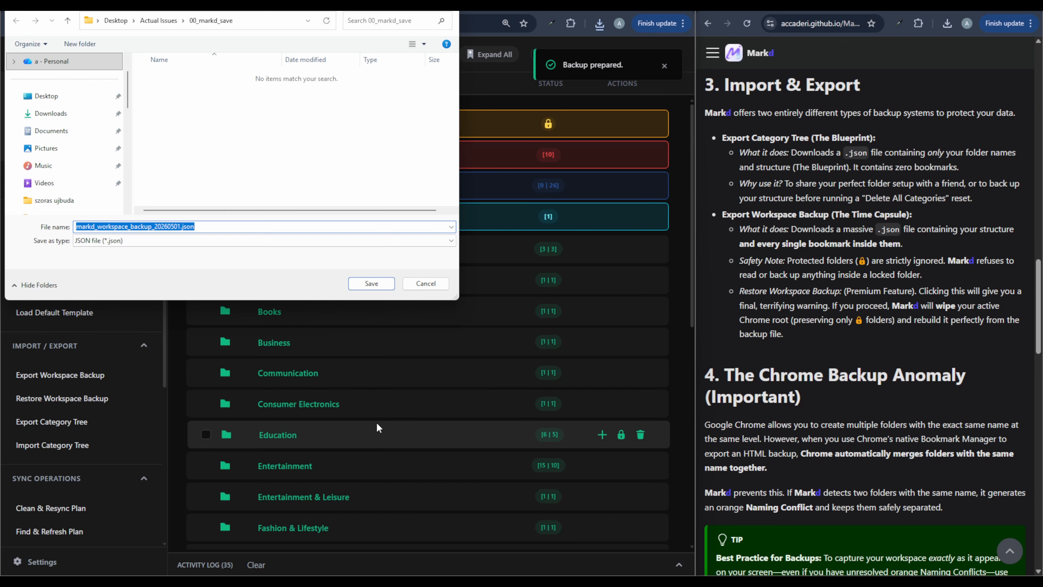
left_click(361, 283)
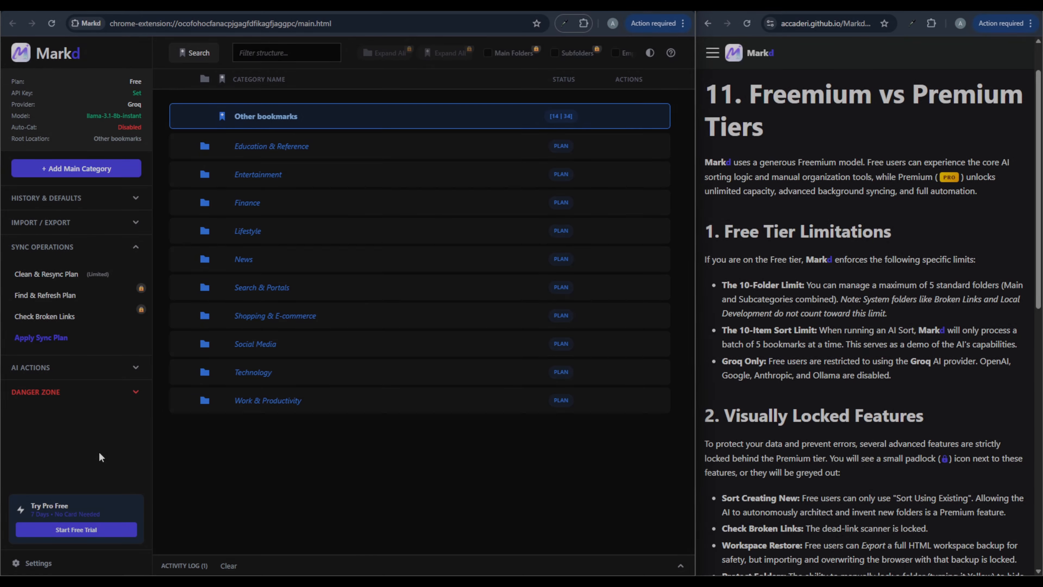
Clean and resync the free-tier plan for existing folders only, and delete all categories from the plan.
left_click(70, 274)
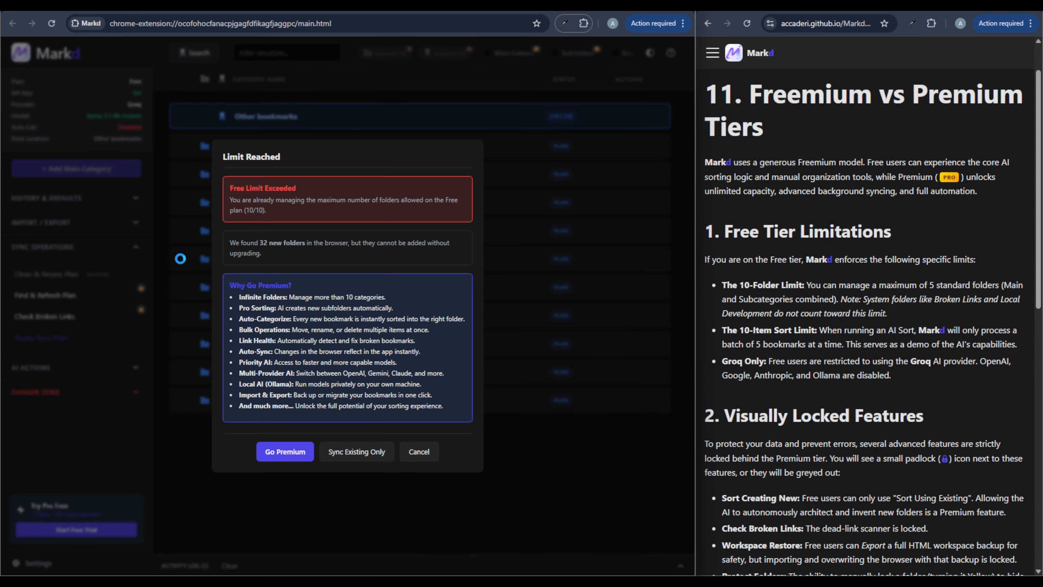
left_click(357, 452)
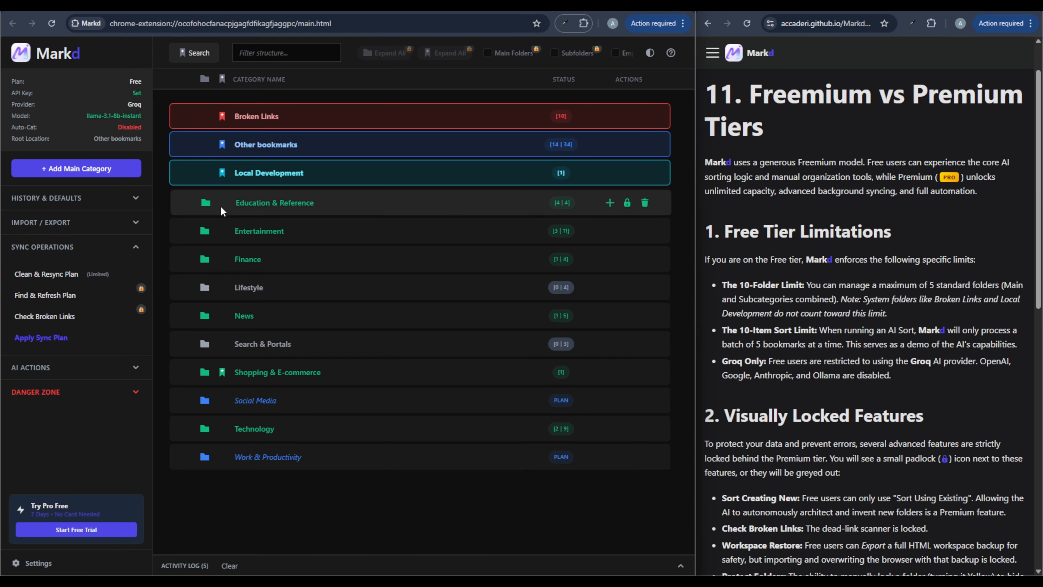
left_click(112, 400)
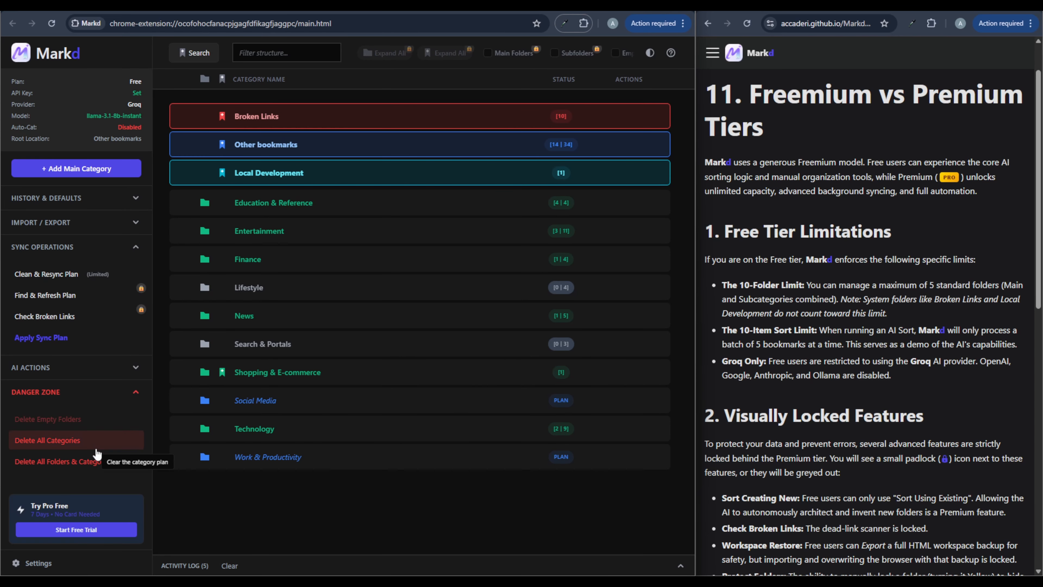
left_click(97, 440)
left_click(323, 381)
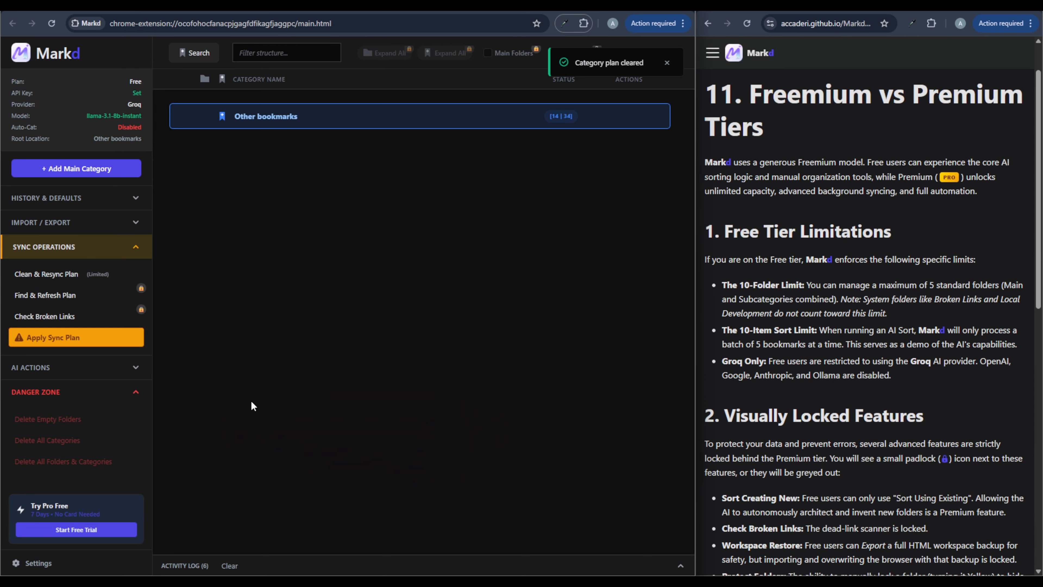
Clean and resync the plan, importing the Automotive, Books & Literature, and Education & Reference folders.
left_click(65, 275)
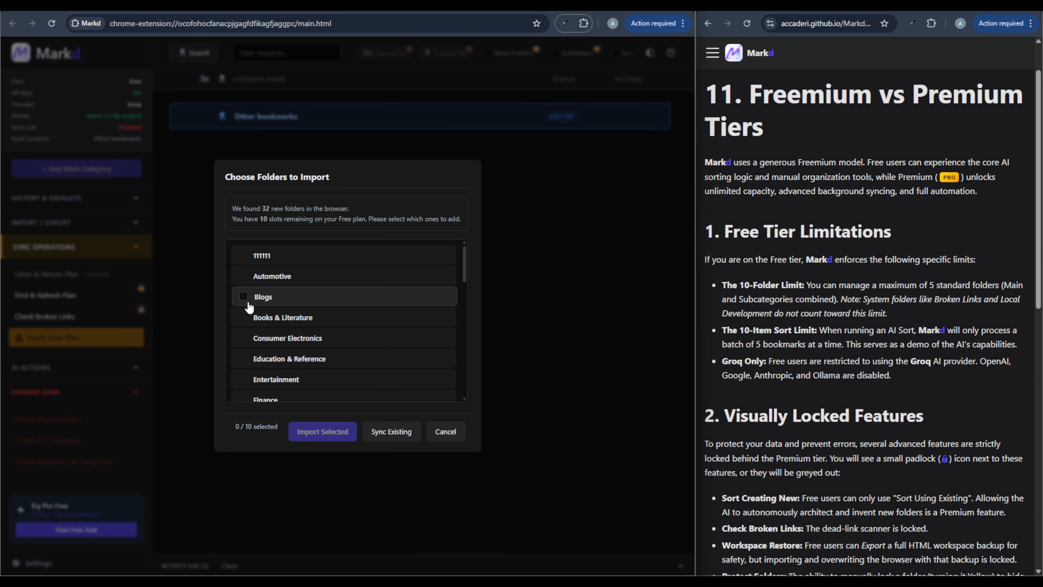
left_click(242, 276)
left_click(242, 317)
left_click(244, 359)
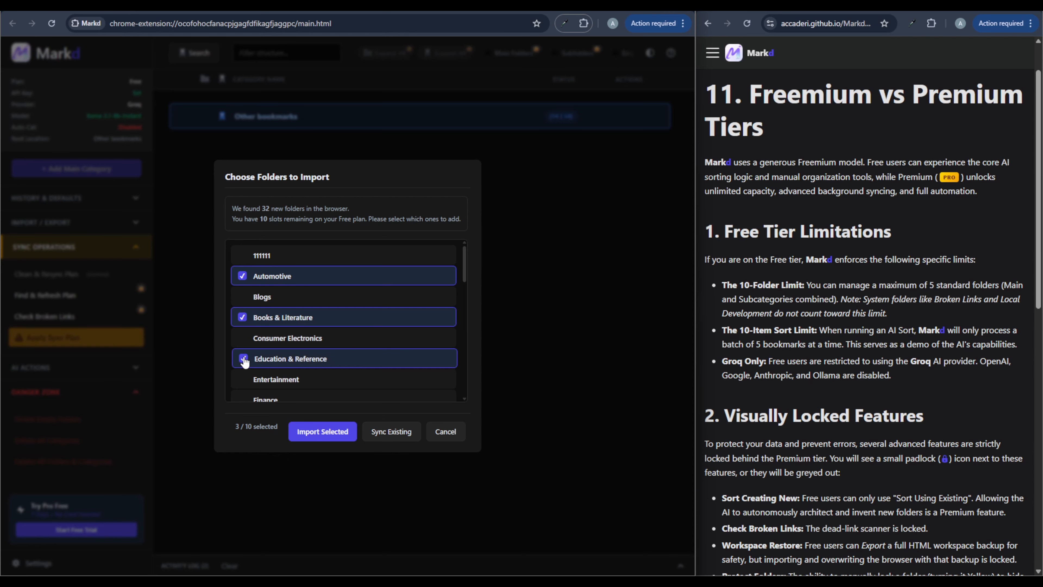
left_click(322, 431)
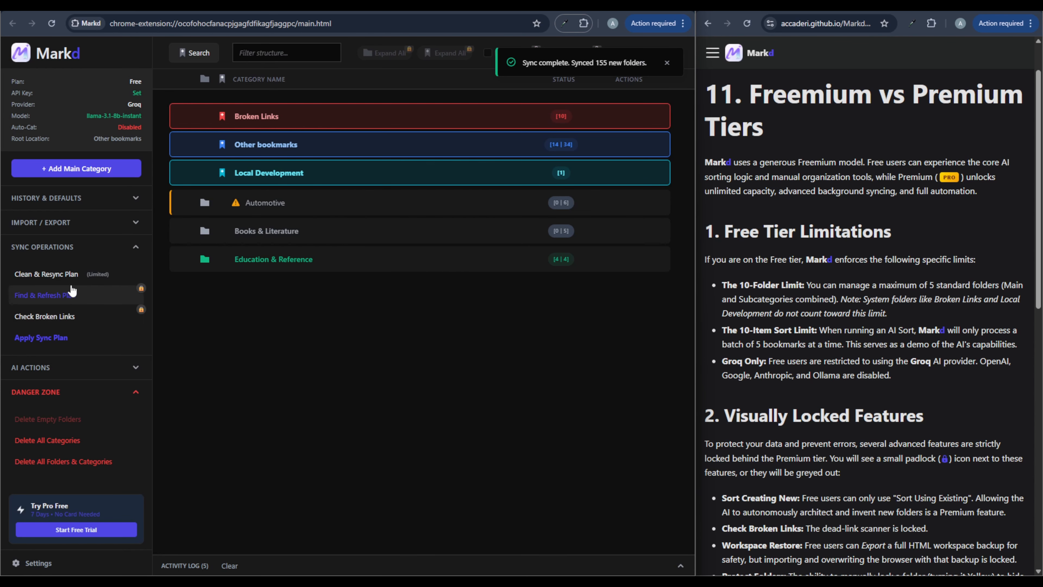
Import Finance, Food & Drink, Ideas, Productivity, Science & Research, Shopping, and Shopping & Products into the plan, and resync existing folders only.
left_click(46, 273)
left_click(251, 344)
scroll(250, 342, "down", 1)
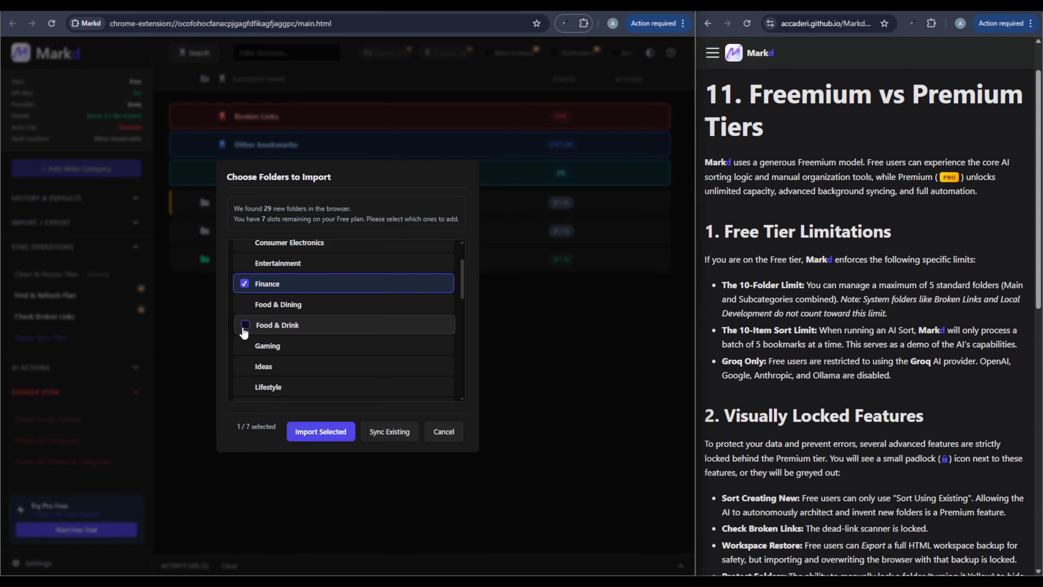
left_click(244, 329)
left_click(247, 369)
scroll(248, 362, "down", 3)
left_click(249, 331)
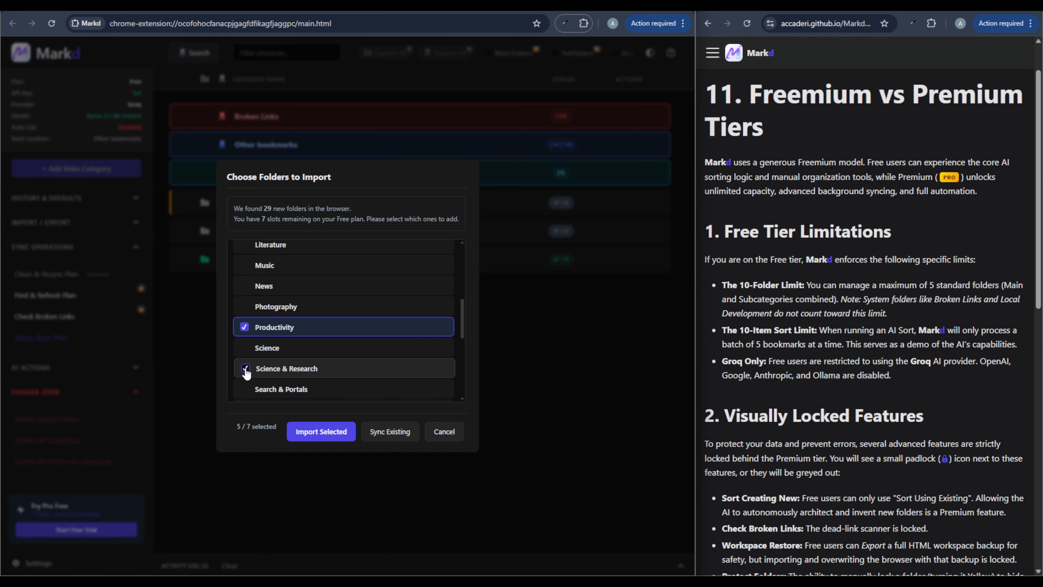
left_click(246, 368)
scroll(250, 364, "down", 1)
left_click(248, 357)
scroll(248, 361, "down", 1)
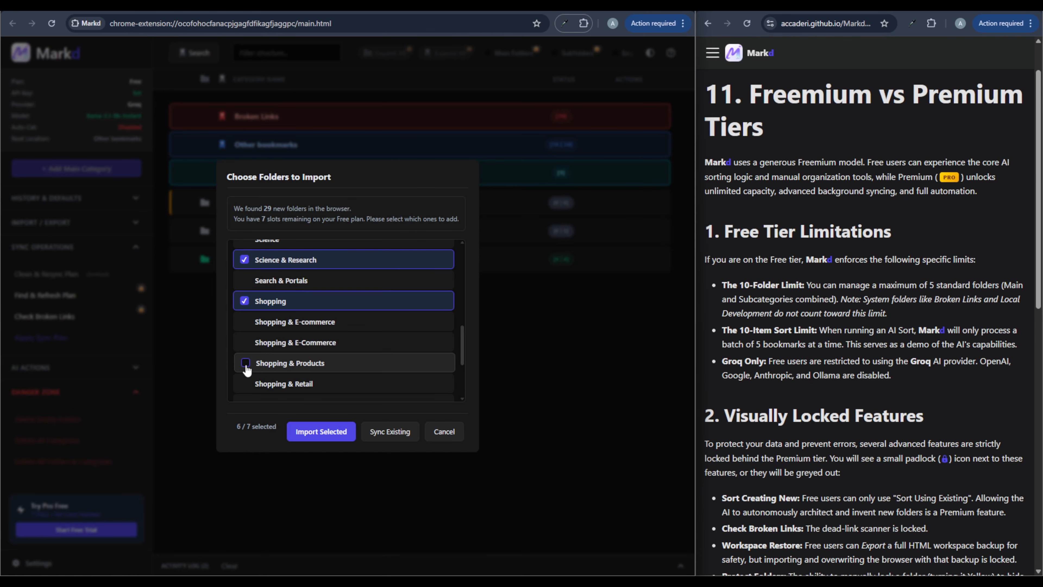
left_click(245, 362)
scroll(246, 361, "down", 1)
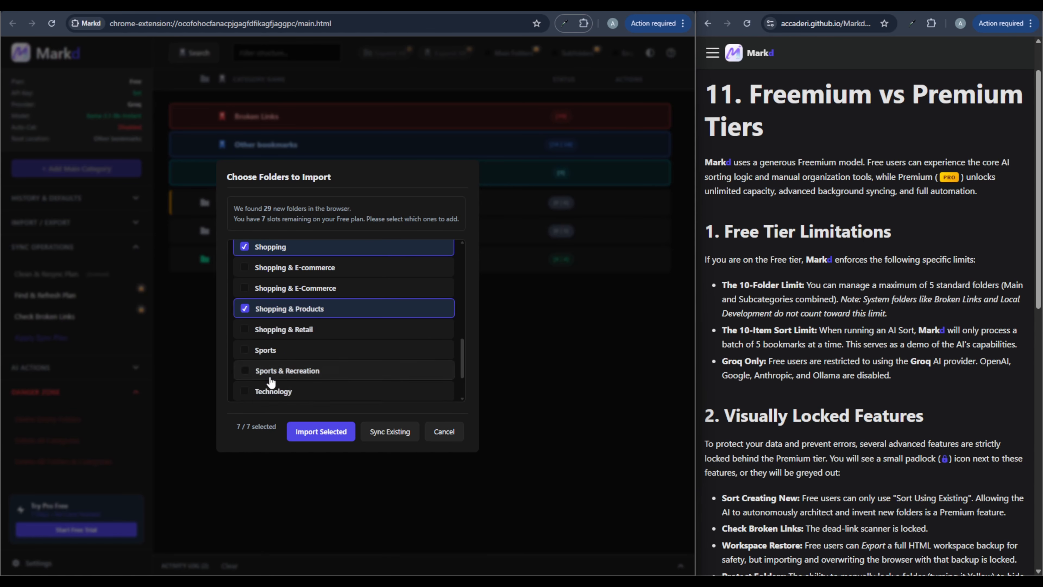
left_click(317, 429)
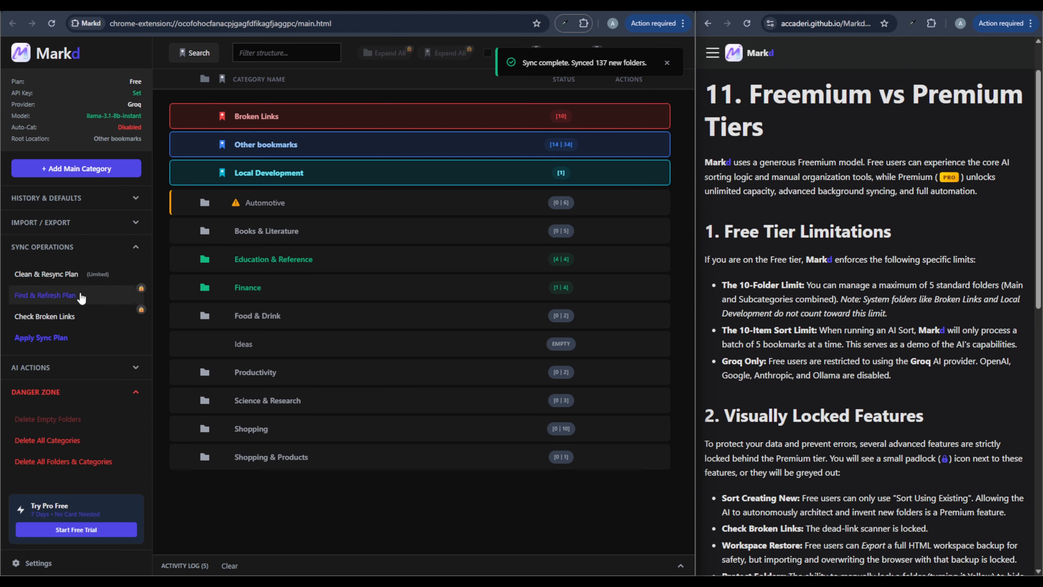
left_click(81, 296)
left_click(349, 456)
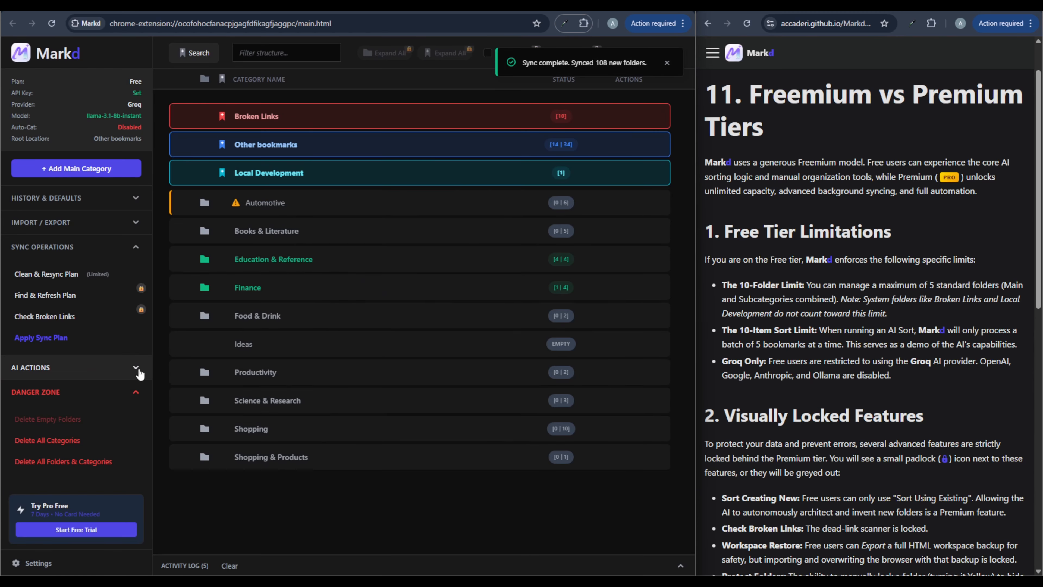
Download a Markd workspace backup of Other bookmarks on the free plan.
left_click(123, 223)
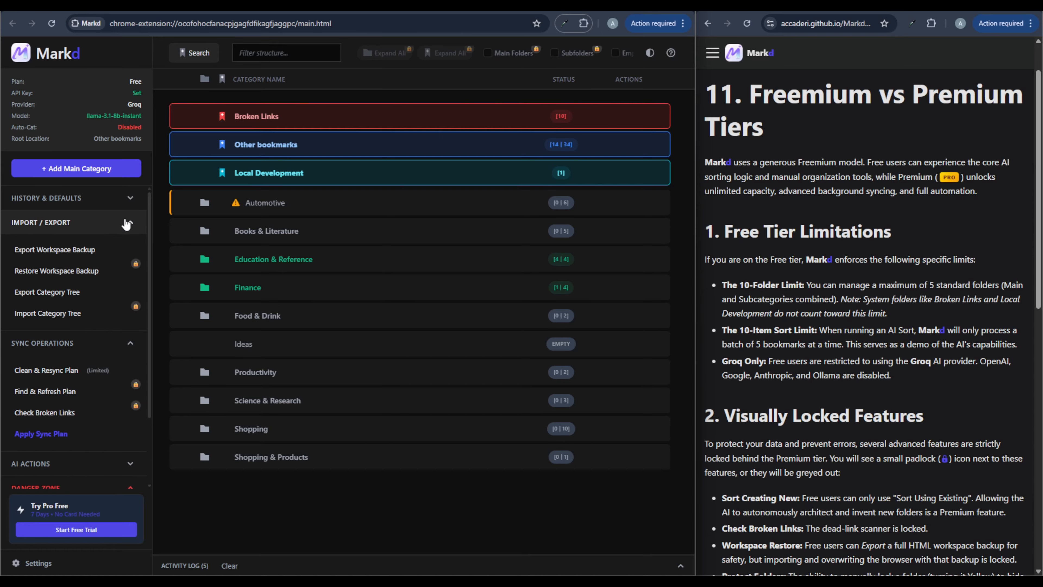
left_click(99, 254)
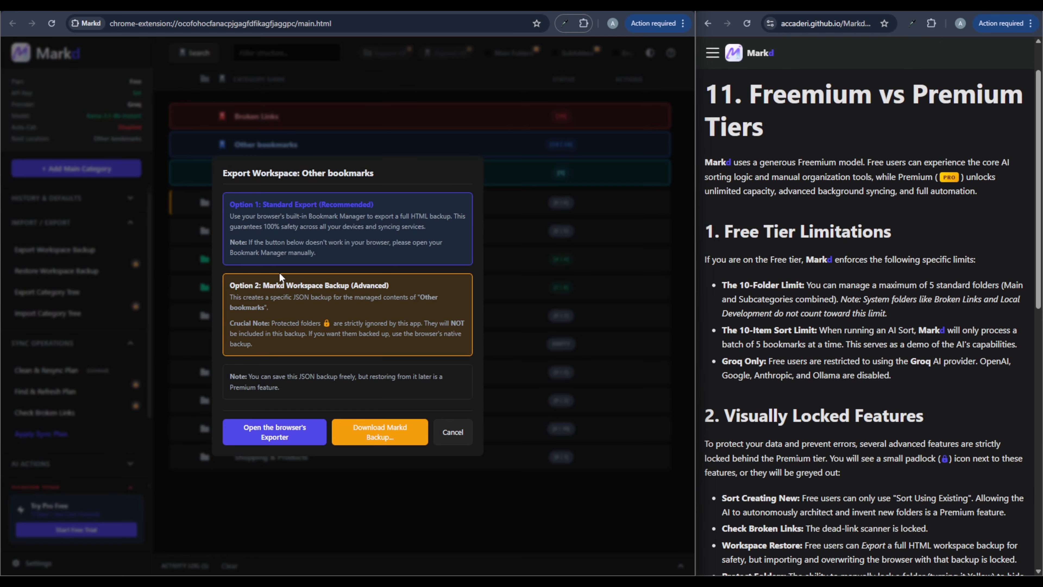
left_click(380, 432)
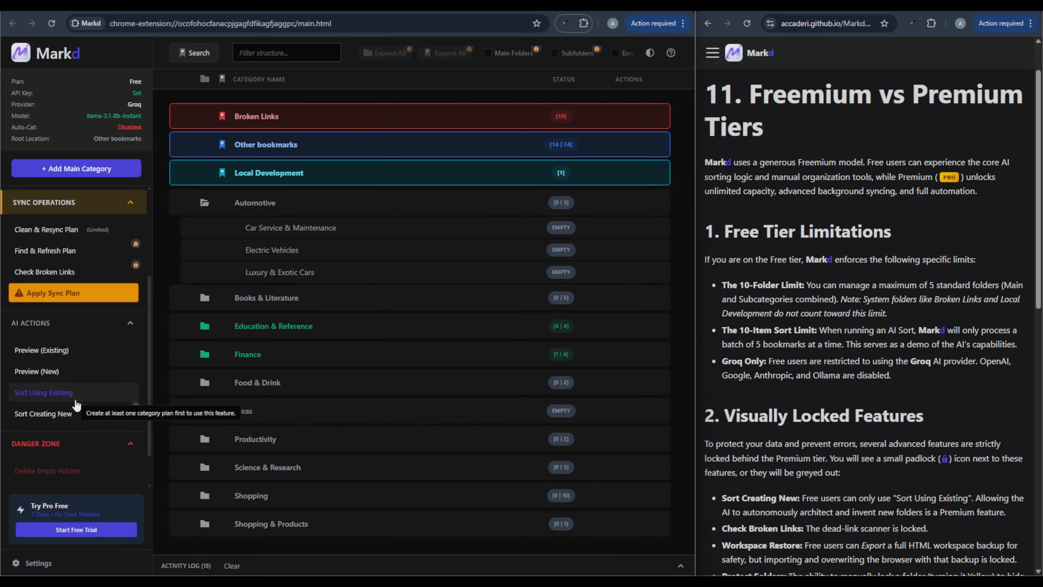
Sort 10 bookmarks using existing categories, skipping the URL pattern conflicts for both YouTube bookmarks.
scroll(76, 405, "down", 1)
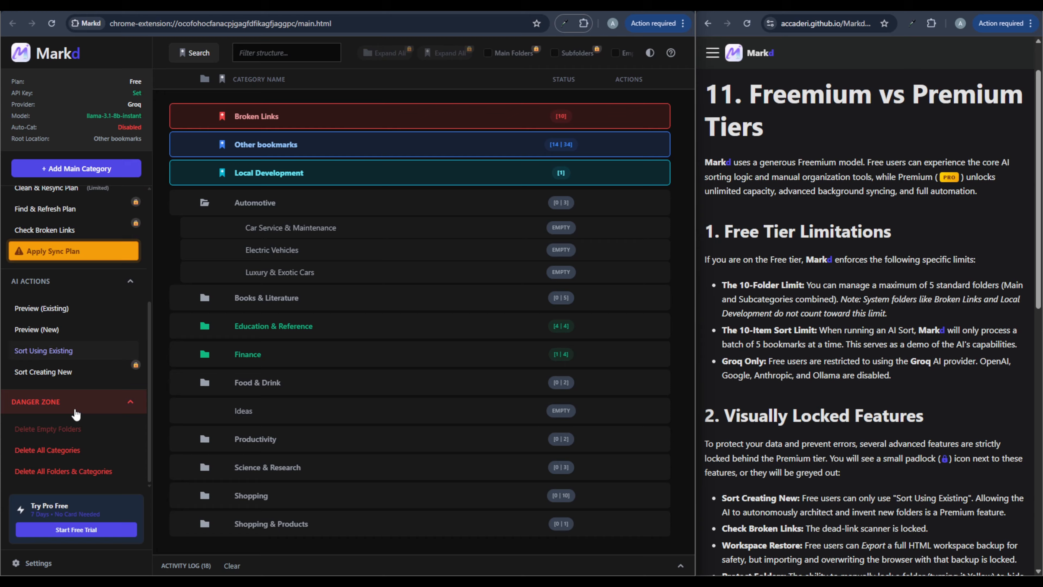
left_click(68, 352)
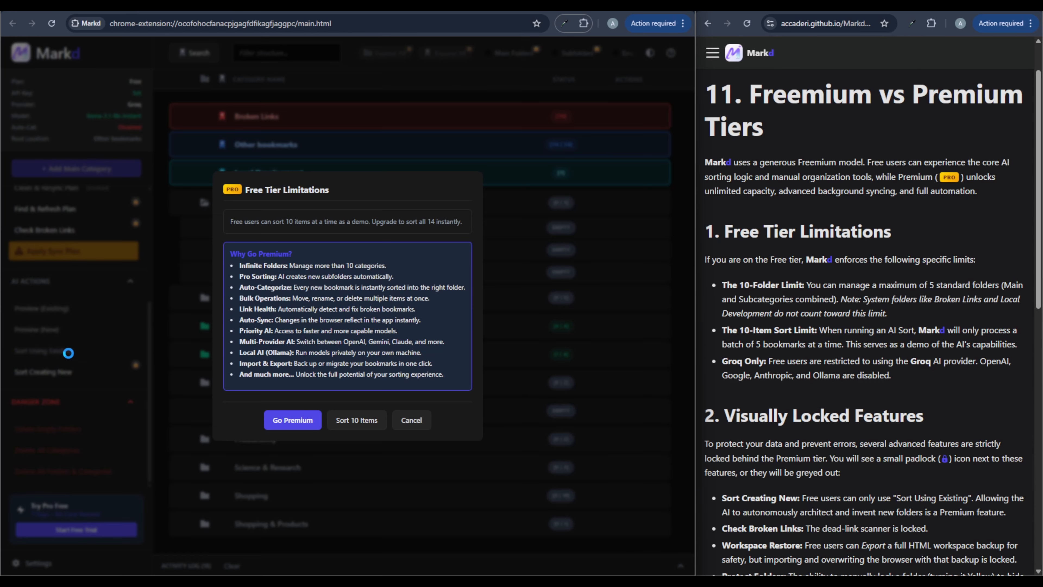
left_click(368, 424)
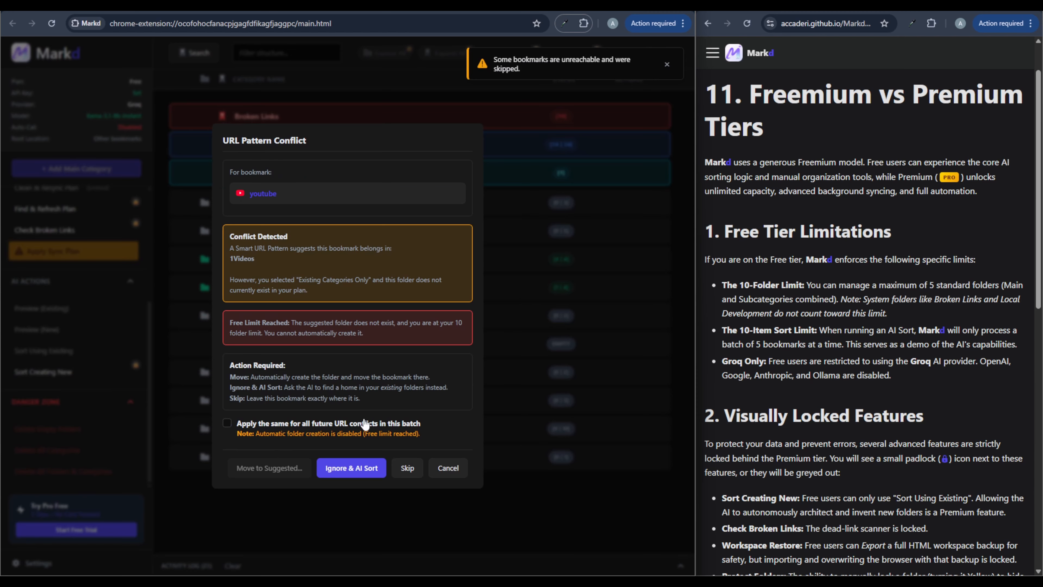
left_click(407, 467)
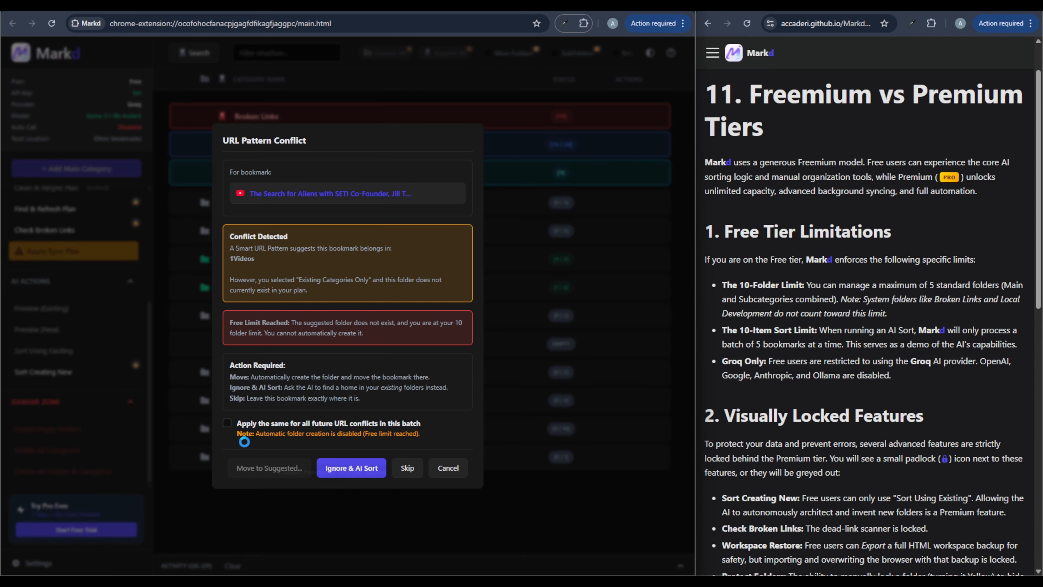
left_click(398, 466)
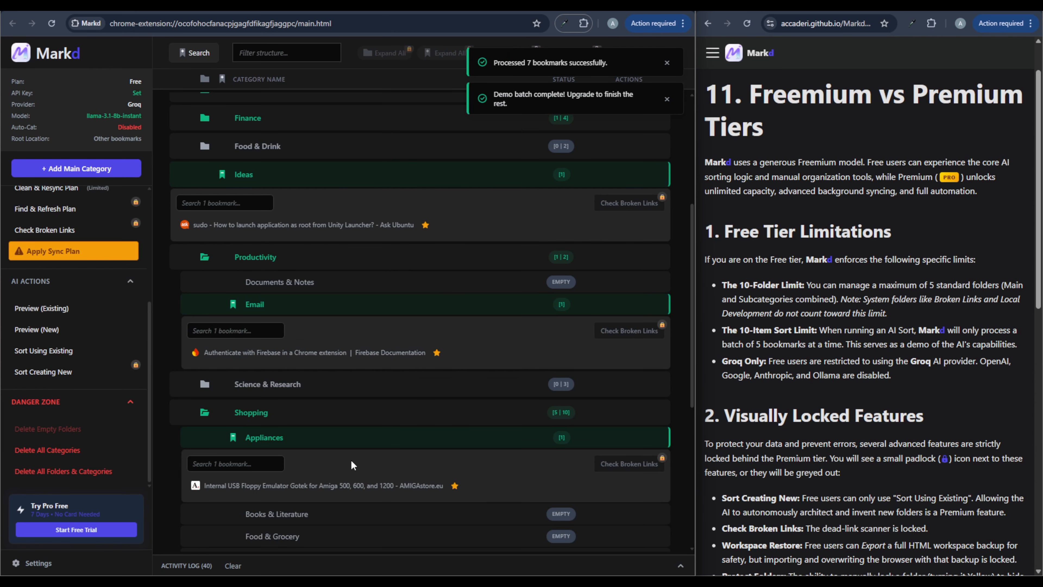
scroll(180, 442, "up", 5)
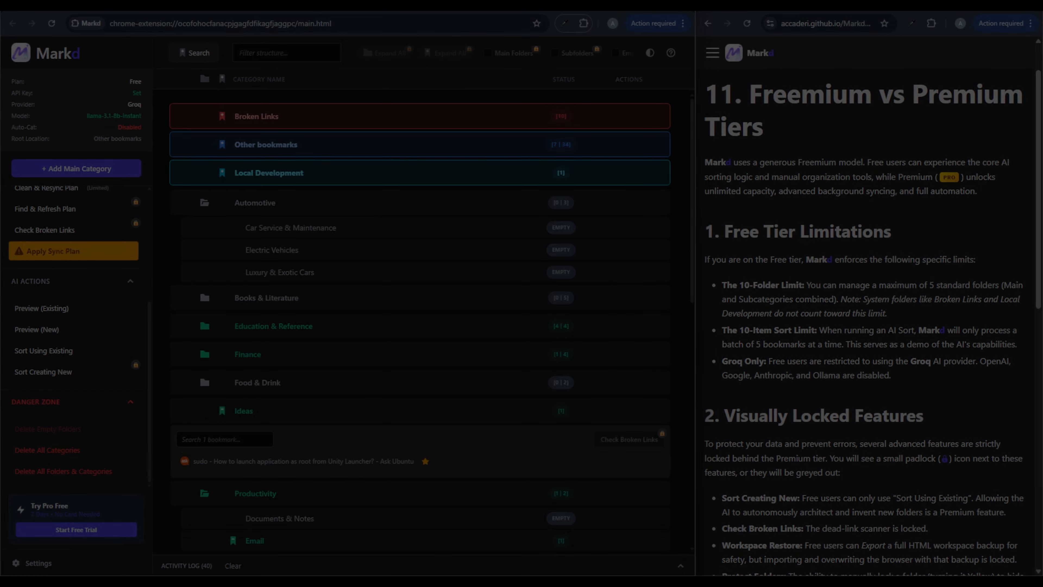